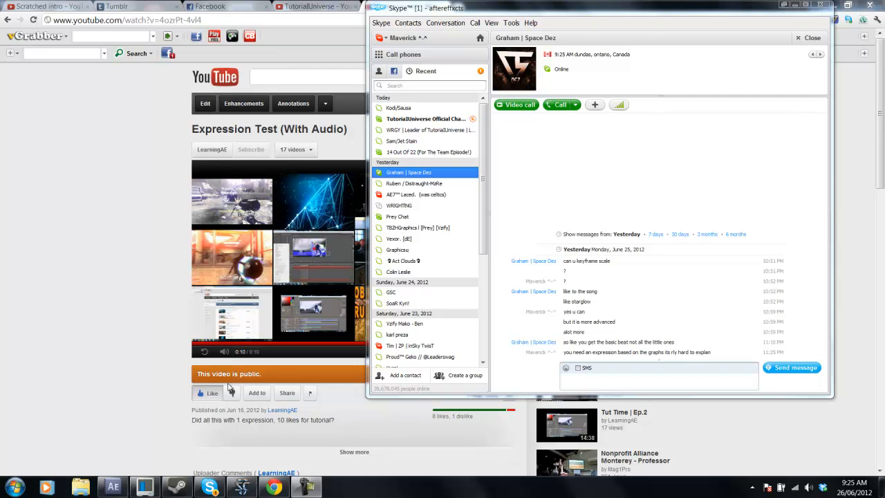
Play the Expression Test (With Audio) video in the browser and pause it partway.
{"action": "left_click_drag", "start_coordinate": [628, 265], "coordinate": [577, 262]}
{"action": "left_click", "coordinate": [632, 298]}
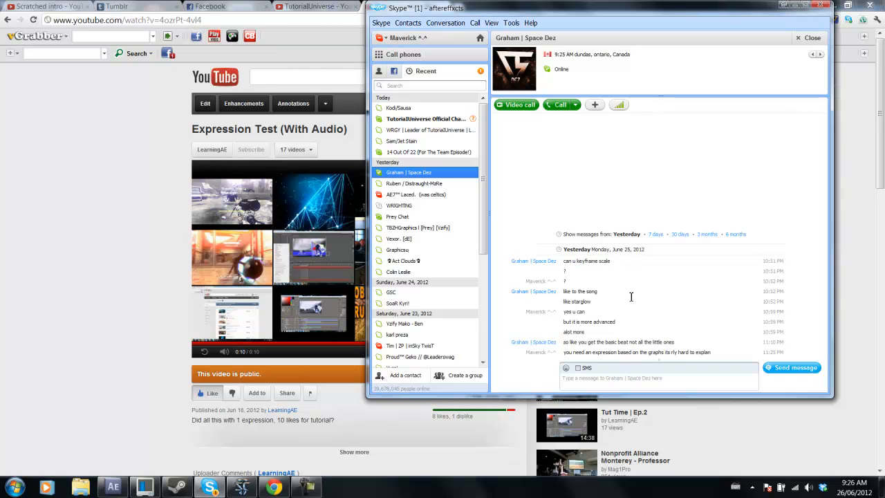
{"action": "left_click", "coordinate": [40, 245]}
{"action": "left_click", "coordinate": [204, 353]}
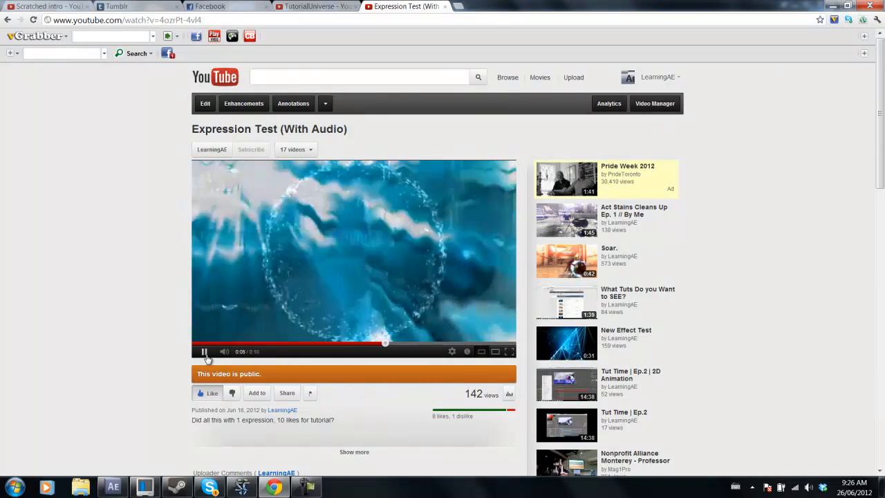
{"action": "left_click", "coordinate": [205, 353]}
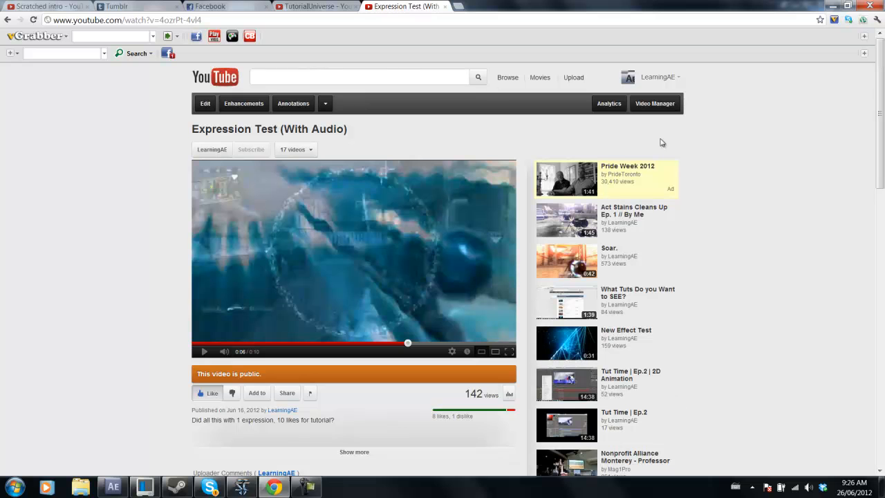
Switch to Skype and read the TutorialUniverse group chat.
{"action": "left_click", "coordinate": [210, 487]}
{"action": "left_click", "coordinate": [441, 122]}
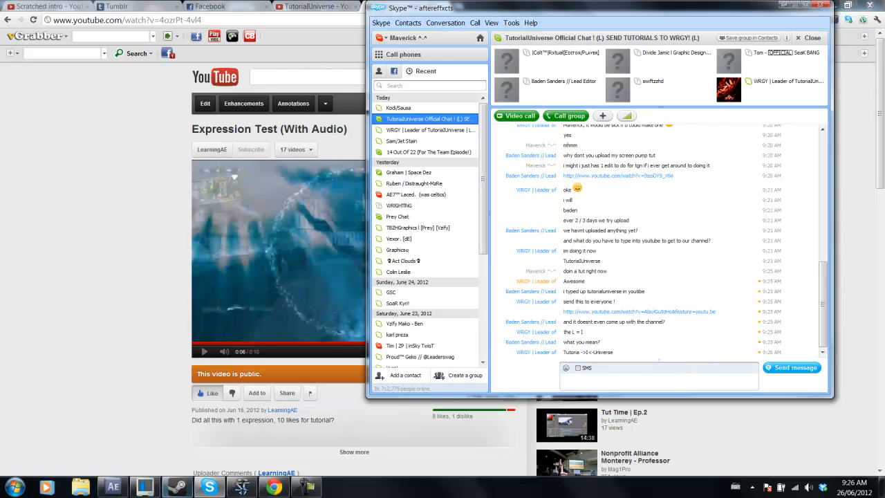
Switch to After Effects, add the Classic - 3 Piece.mp4 clip to the Tutorial composition and shorten the work area to the clip's end.
{"action": "left_click", "coordinate": [116, 488]}
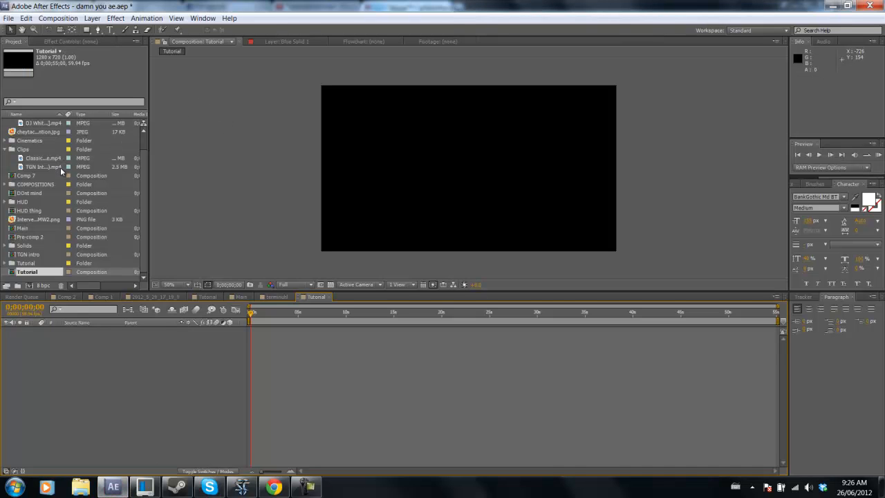
{"action": "scroll", "coordinate": [60, 169], "scroll_direction": "up", "scroll_amount": 1}
{"action": "scroll", "coordinate": [58, 169], "scroll_direction": "down", "scroll_amount": 1}
{"action": "left_click_drag", "start_coordinate": [58, 169], "coordinate": [65, 363]}
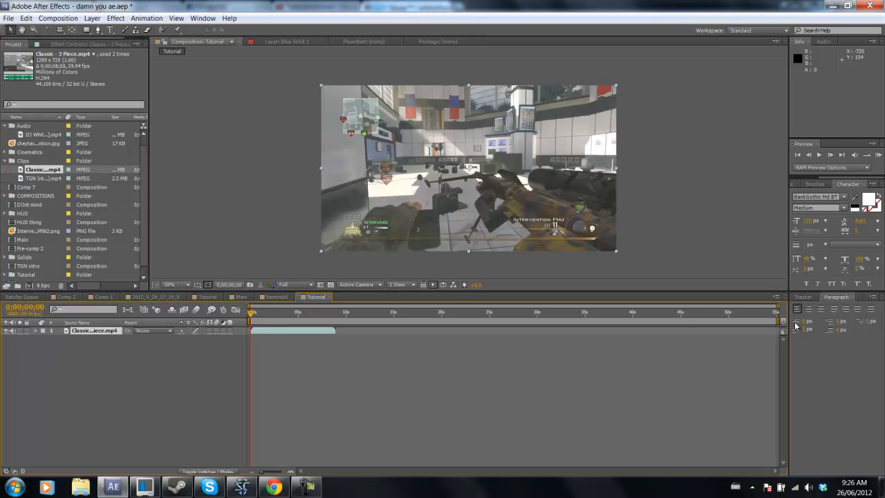
{"action": "left_click_drag", "start_coordinate": [780, 320], "coordinate": [336, 320]}
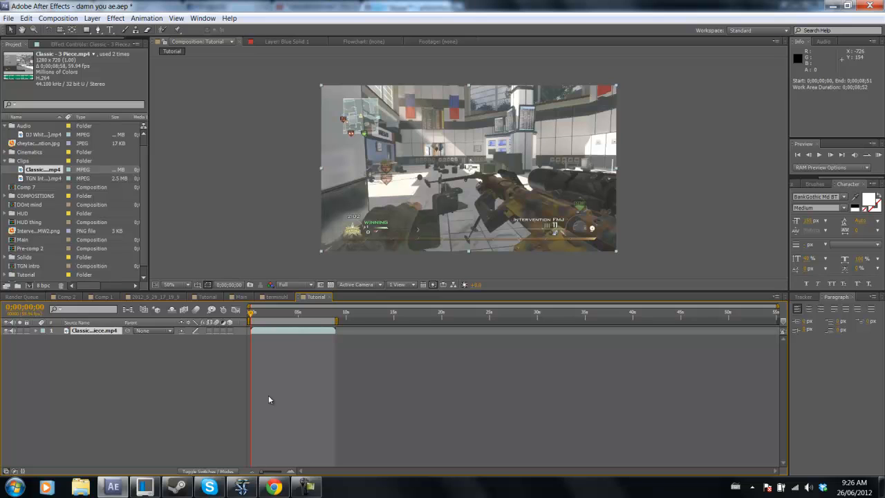
{"action": "left_click", "coordinate": [254, 272]}
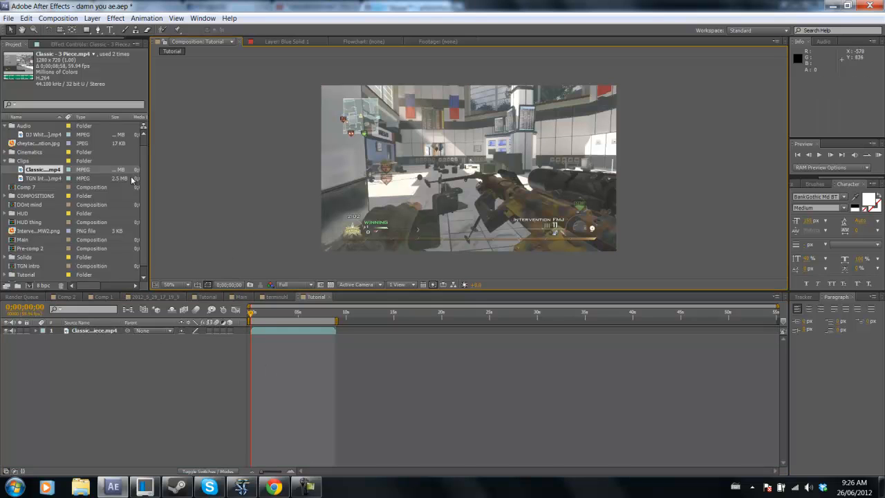
Add the DJ White Shadow dubstep file below the gameplay clip in the Tutorial composition and reveal its audio waveform.
{"action": "left_click_drag", "start_coordinate": [143, 179], "coordinate": [144, 185]}
{"action": "scroll", "coordinate": [143, 181], "scroll_direction": "up", "scroll_amount": 1}
{"action": "left_click_drag", "start_coordinate": [43, 143], "coordinate": [85, 399]}
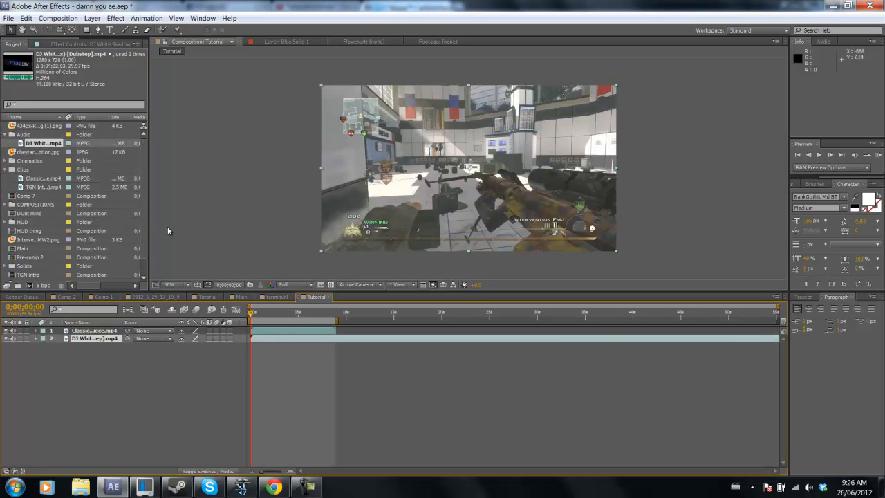
{"action": "key", "text": "l"}
{"action": "key", "text": "l"}
Slide the song layer to start at about -0;00;24;32 and preview its audio with both layers' video hidden.
{"action": "left_click_drag", "start_coordinate": [495, 339], "coordinate": [260, 341]}
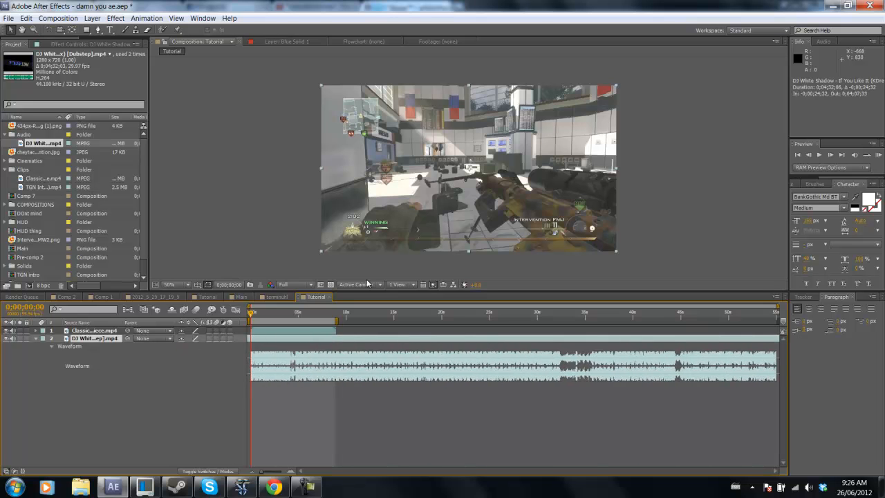
{"action": "left_click", "coordinate": [8, 338]}
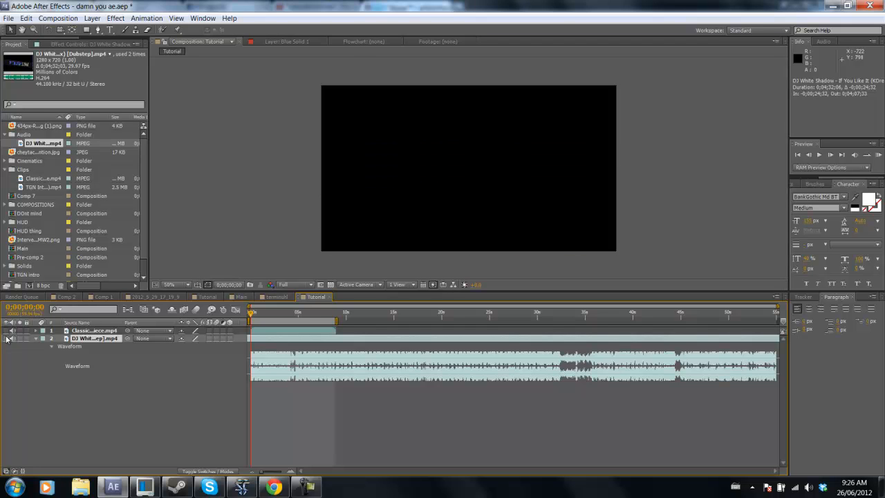
{"action": "left_click", "coordinate": [878, 154]}
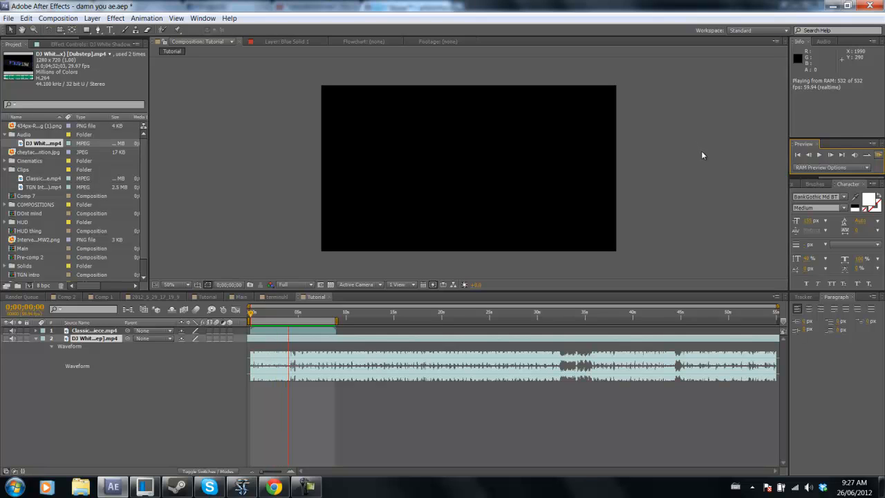
{"action": "key", "text": "space"}
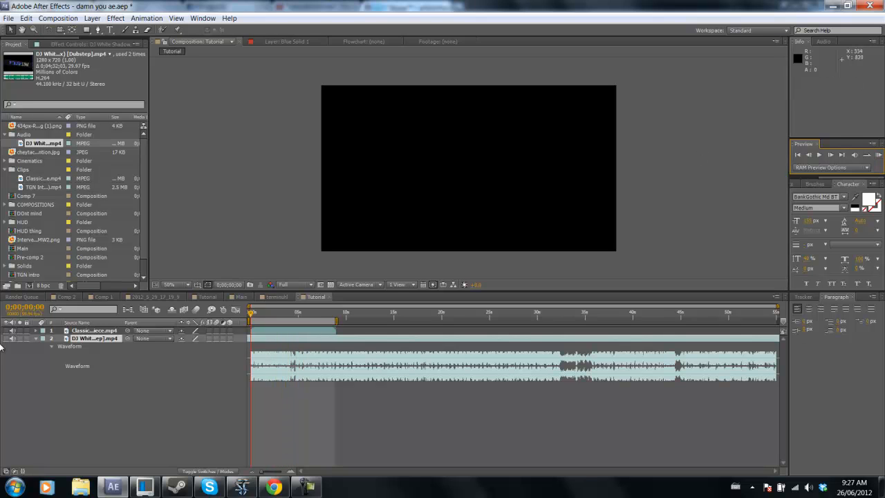
Show the gameplay clip's video again while keeping the song layer's video hidden.
{"action": "left_click", "coordinate": [8, 338]}
{"action": "left_click", "coordinate": [8, 330]}
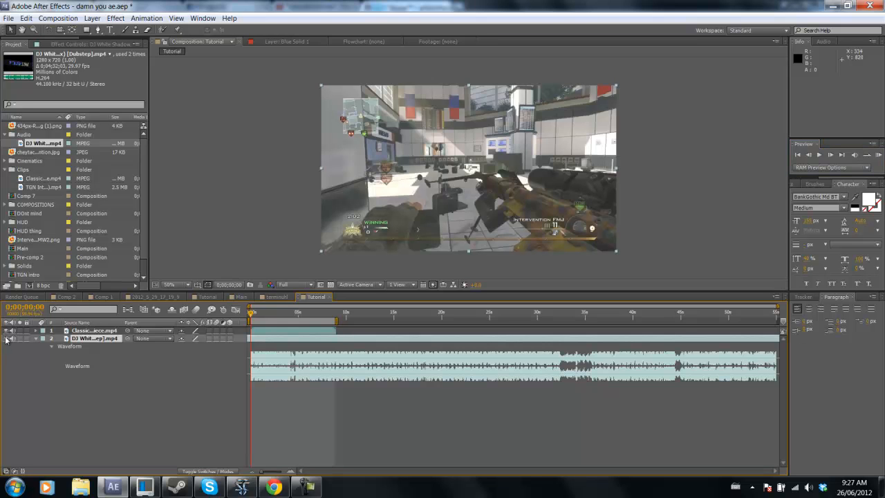
{"action": "left_click", "coordinate": [6, 344]}
{"action": "left_click", "coordinate": [6, 339]}
{"action": "left_click", "coordinate": [259, 205]}
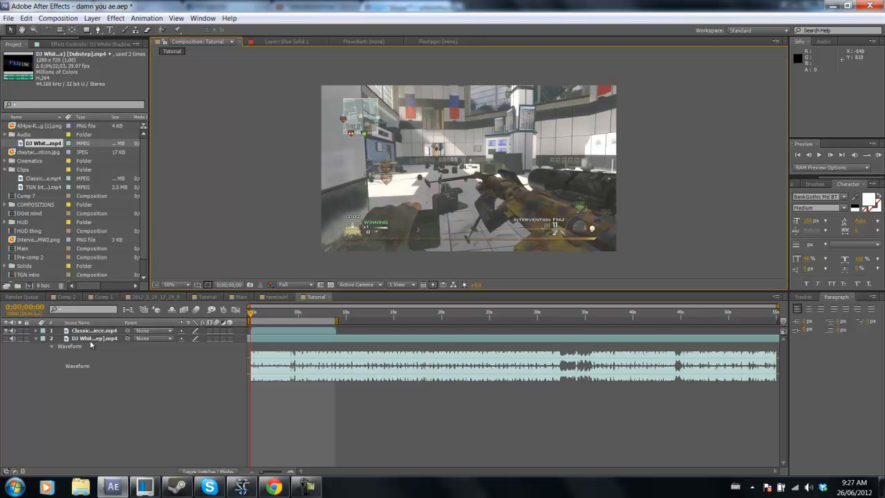
Convert the song layer's audio to keyframes with the Keyframe Assistant.
{"action": "left_click", "coordinate": [91, 343]}
{"action": "right_click", "coordinate": [90, 344]}
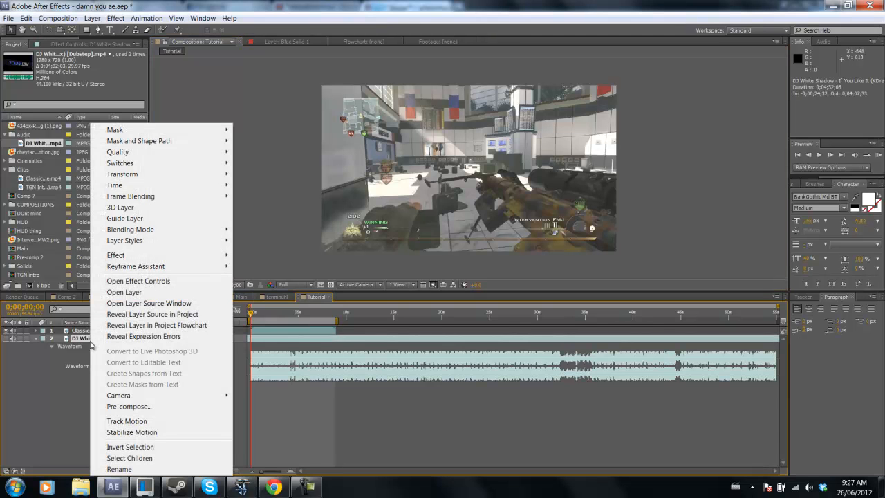
{"action": "mouse_move", "coordinate": [170, 269]}
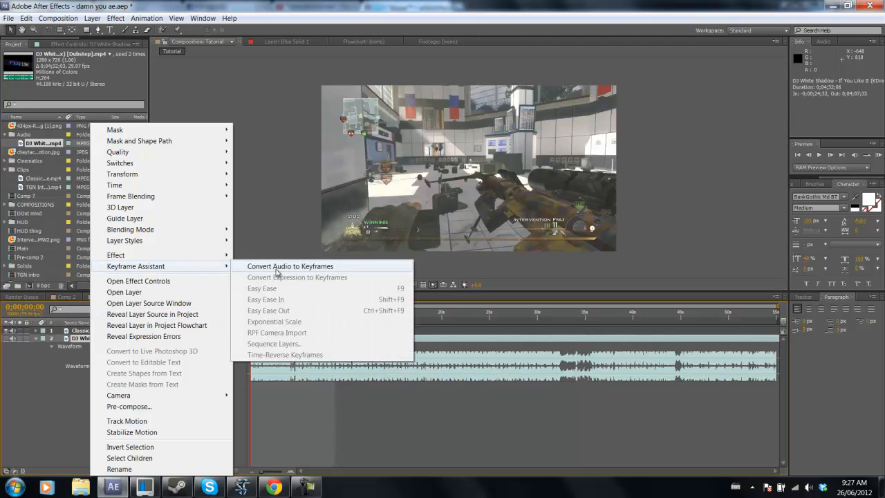
{"action": "left_click", "coordinate": [277, 272]}
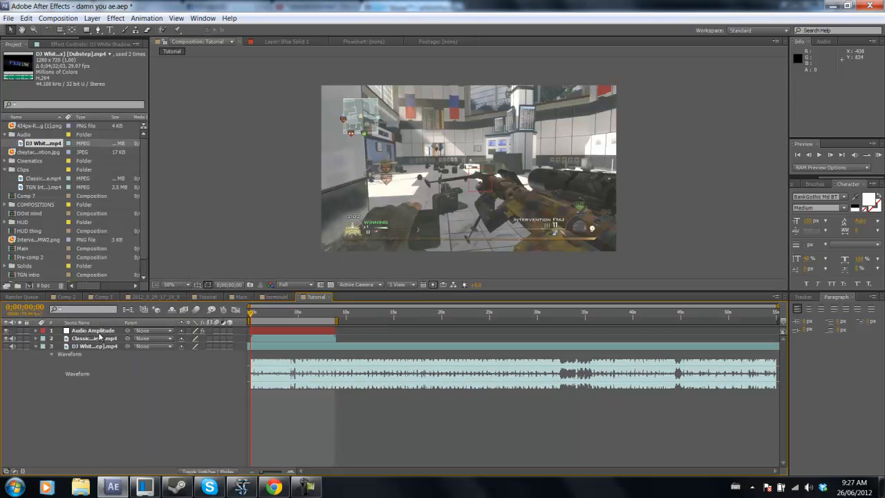
Delete the Left Channel and Right Channel effects from the Audio Amplitude layer, keeping only Both Channels.
{"action": "left_click", "coordinate": [88, 46]}
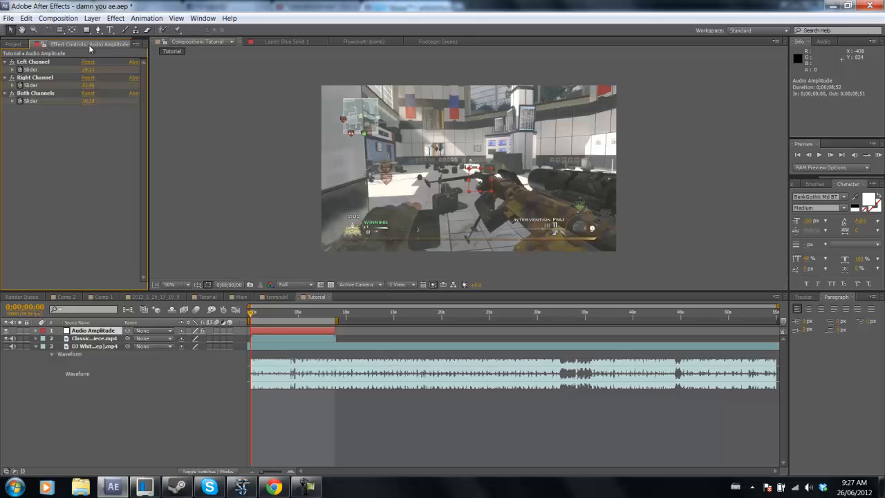
{"action": "left_click", "coordinate": [48, 63]}
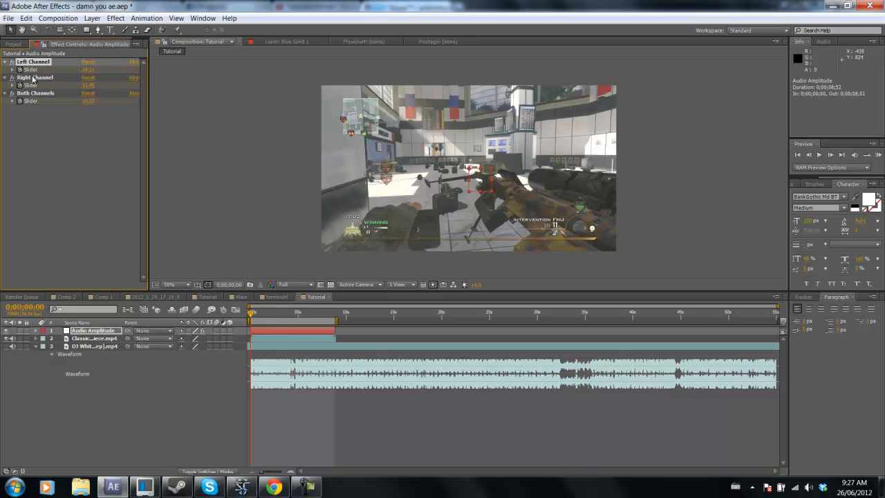
{"action": "left_click", "coordinate": [33, 79]}
{"action": "key", "text": "Delete"}
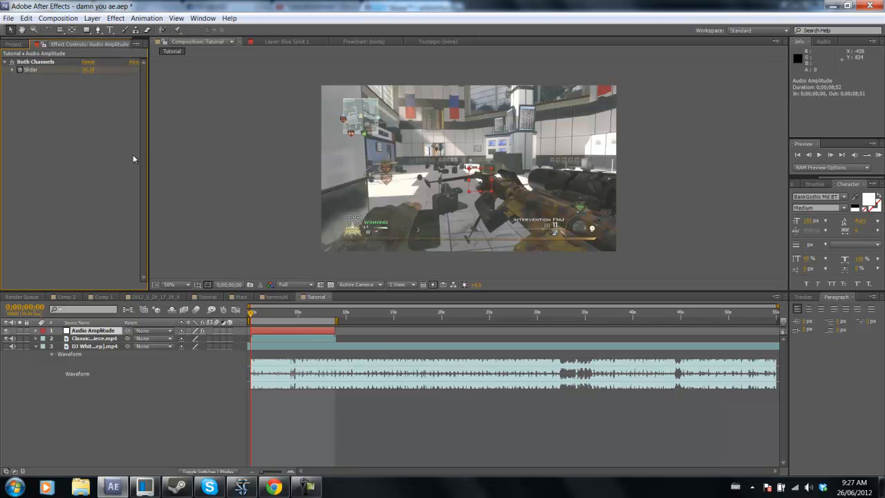
{"action": "mouse_move", "coordinate": [253, 313]}
{"action": "left_mouse_down"}
{"action": "mouse_move", "coordinate": [276, 315]}
{"action": "mouse_move", "coordinate": [251, 315]}
{"action": "left_mouse_up"}
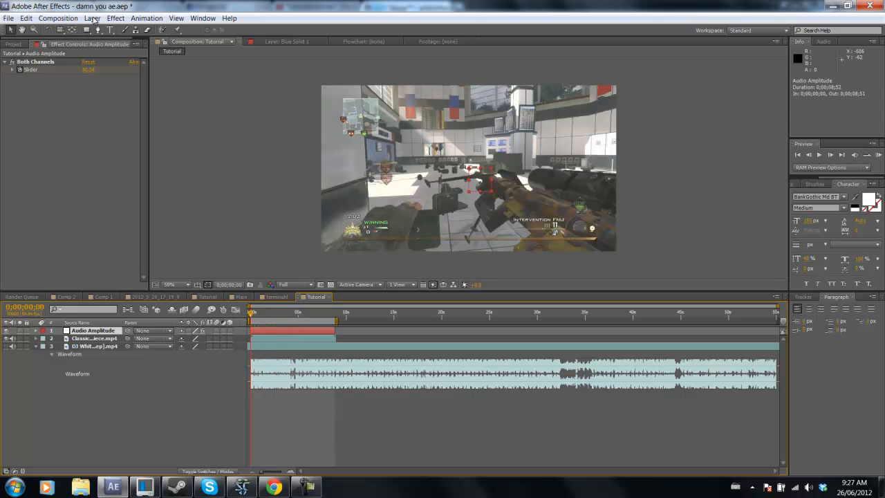
Create a new adjustment layer and apply the Brightness & Contrast effect to it.
{"action": "left_click", "coordinate": [92, 18]}
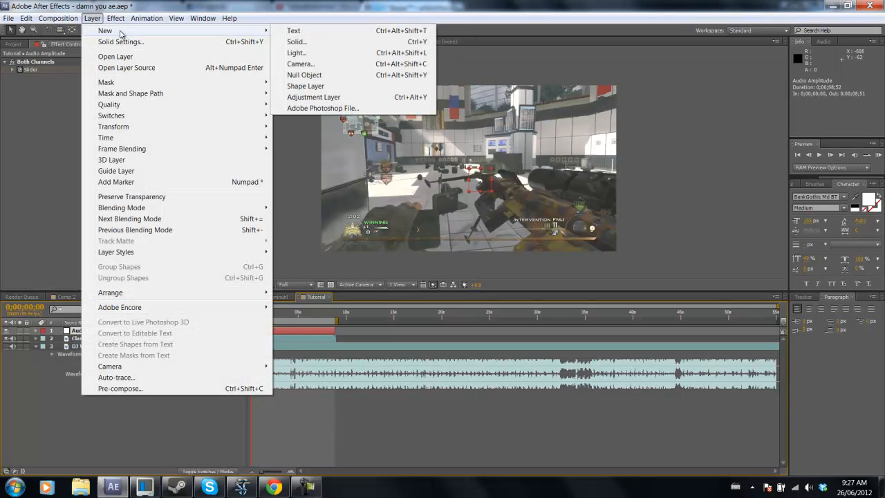
{"action": "left_click", "coordinate": [314, 97]}
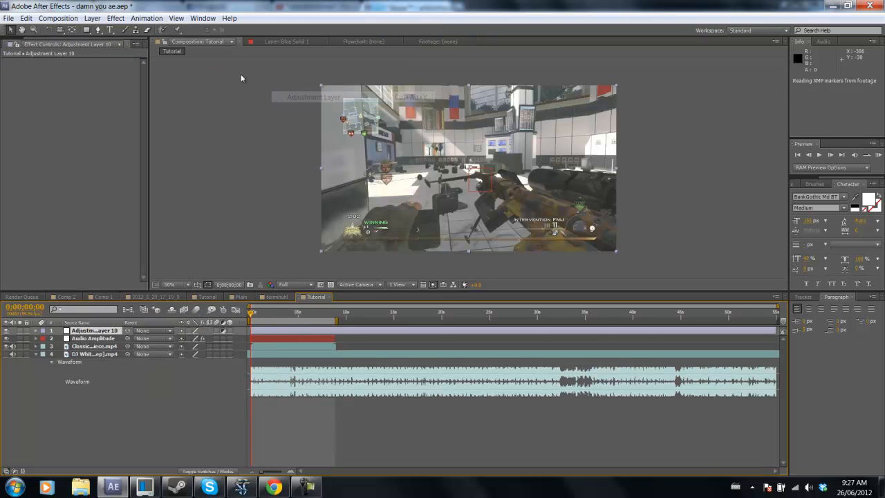
{"action": "left_click", "coordinate": [115, 18]}
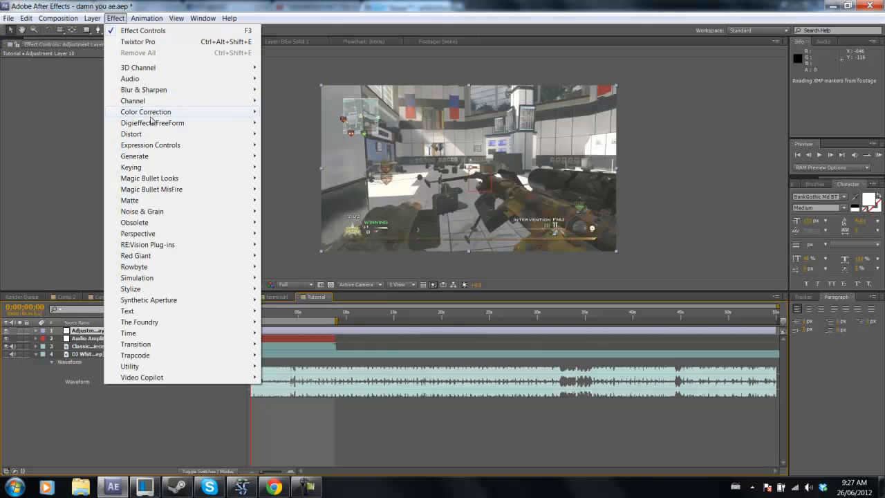
{"action": "mouse_move", "coordinate": [152, 115]}
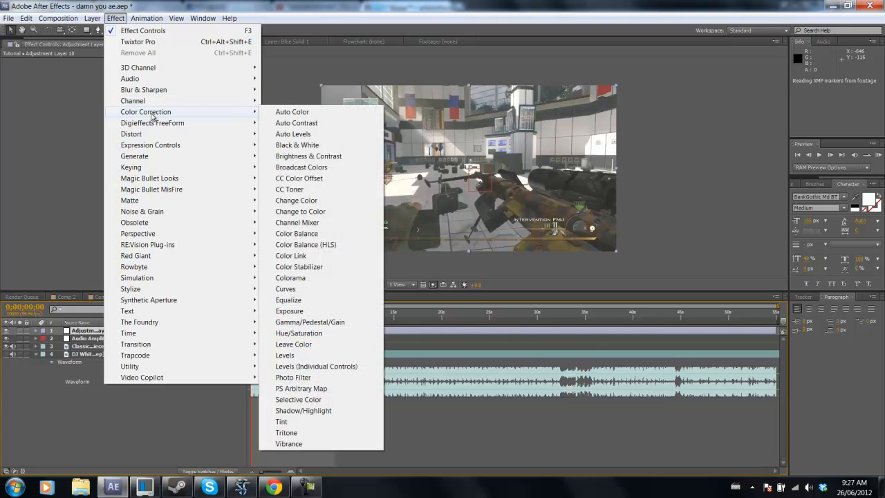
{"action": "left_click", "coordinate": [308, 156]}
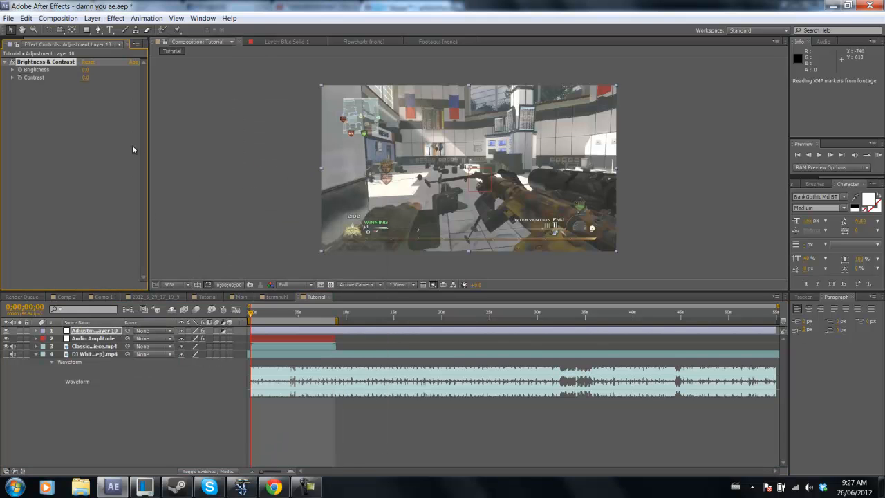
Link the adjustment layer's Brightness by expression to the Both Channels slider of the Audio Amplitude layer and preview the result.
{"action": "left_click", "coordinate": [91, 340]}
{"action": "key", "text": "u"}
{"action": "left_click", "coordinate": [92, 331]}
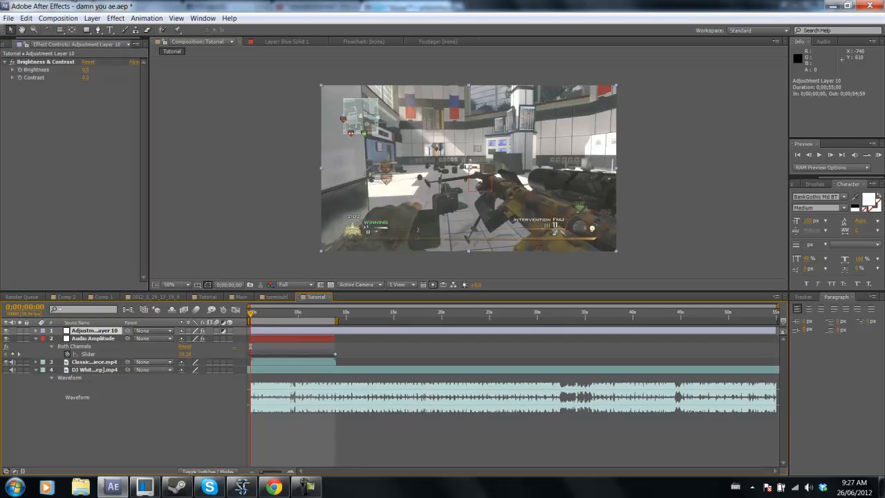
{"action": "left_click", "coordinate": [20, 70], "text": "alt"}
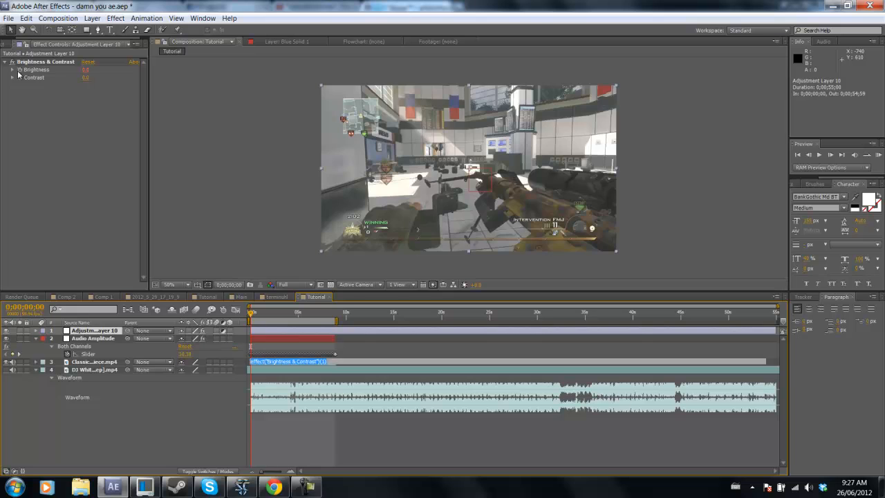
{"action": "left_click_drag", "start_coordinate": [212, 361], "coordinate": [111, 402]}
{"action": "left_click", "coordinate": [205, 195]}
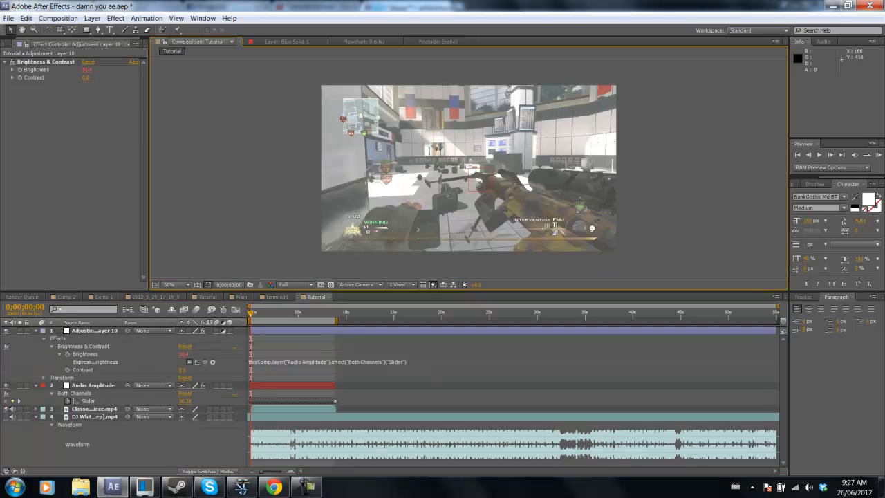
{"action": "left_click", "coordinate": [878, 155]}
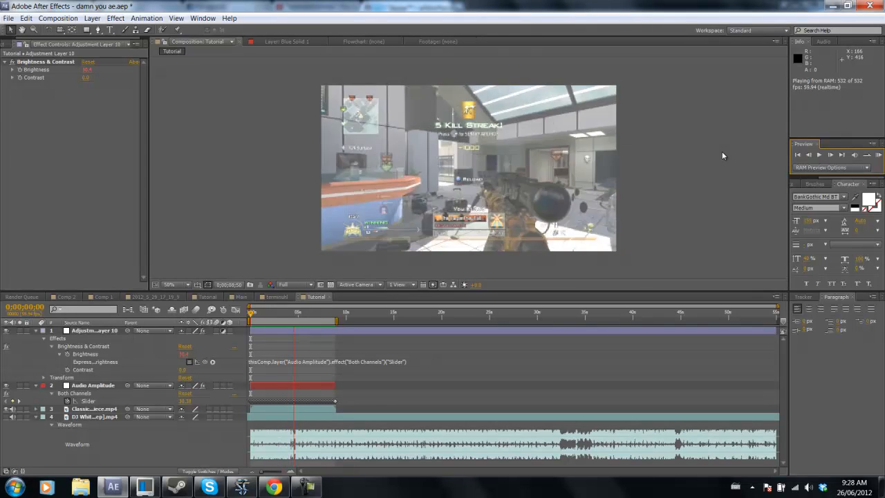
{"action": "left_click", "coordinate": [685, 143]}
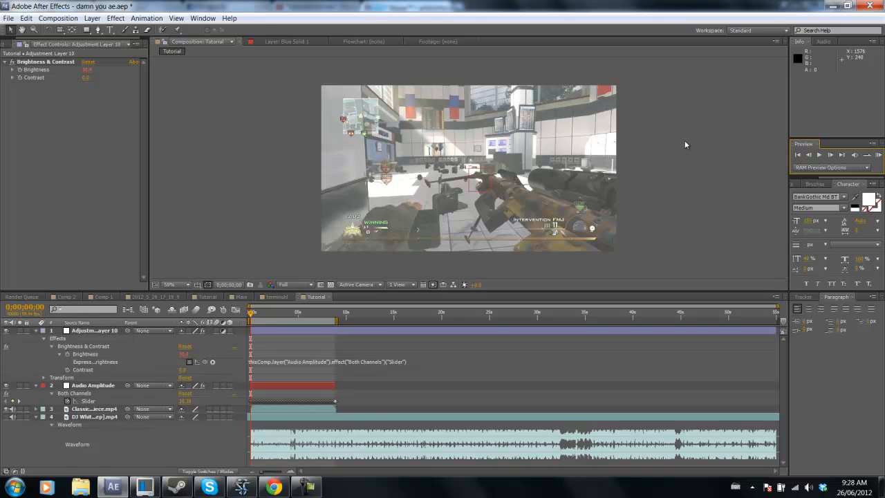
Delete the adjustment layer carrying the Brightness & Contrast effect.
{"action": "left_click", "coordinate": [86, 332]}
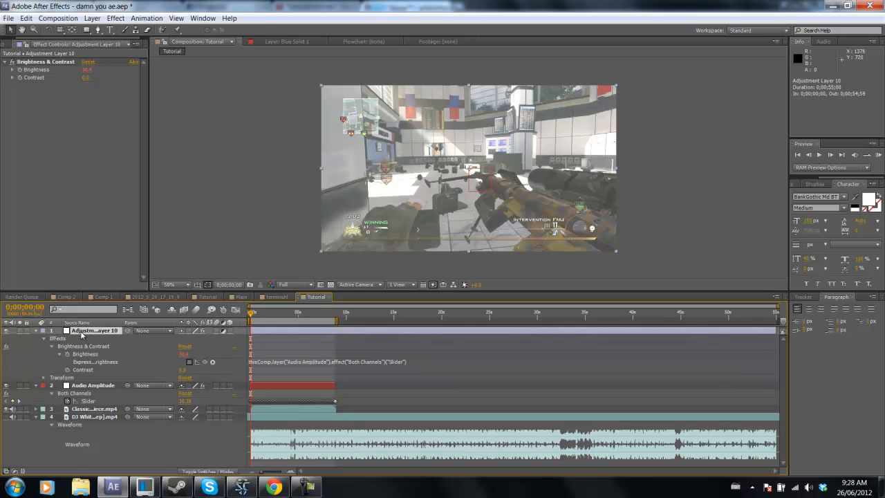
{"action": "key", "text": "Delete"}
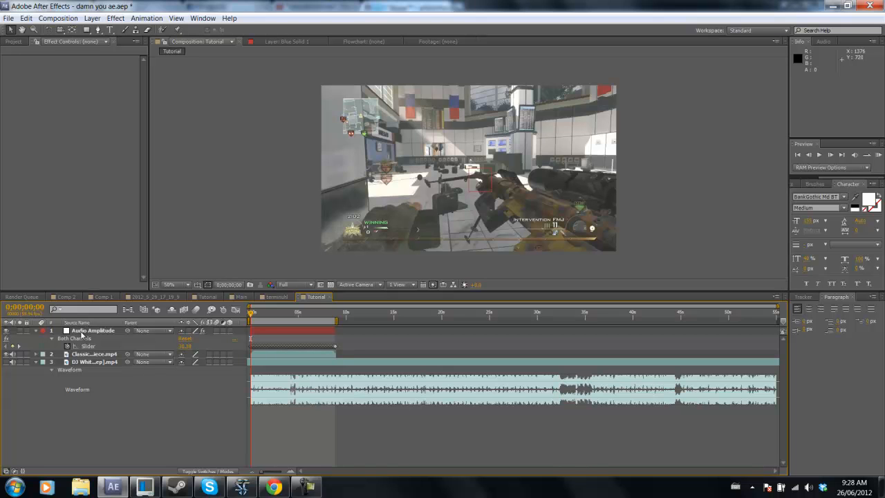
Create a new adjustment layer and apply the Transform distortion effect to it.
{"action": "left_click", "coordinate": [92, 18]}
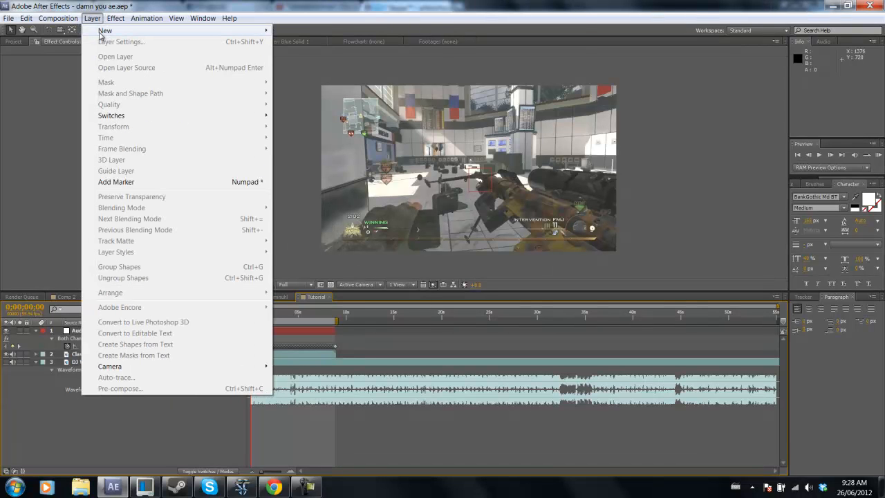
{"action": "mouse_move", "coordinate": [101, 36]}
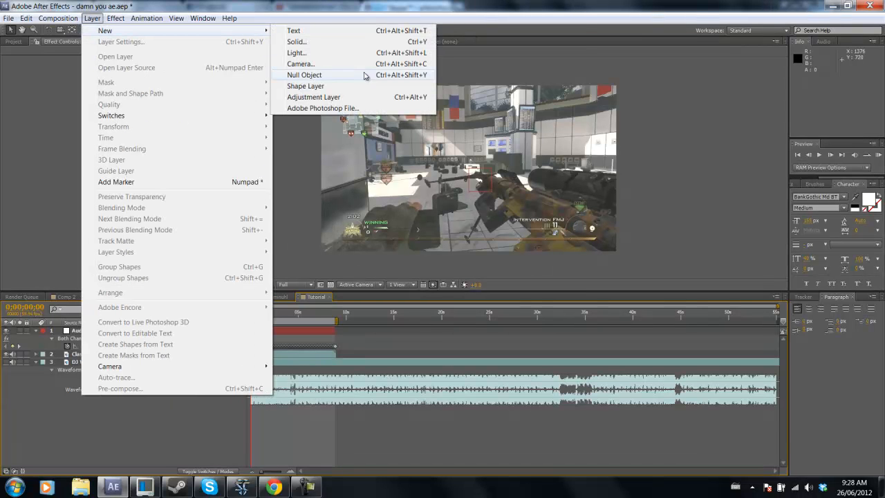
{"action": "left_click", "coordinate": [353, 96]}
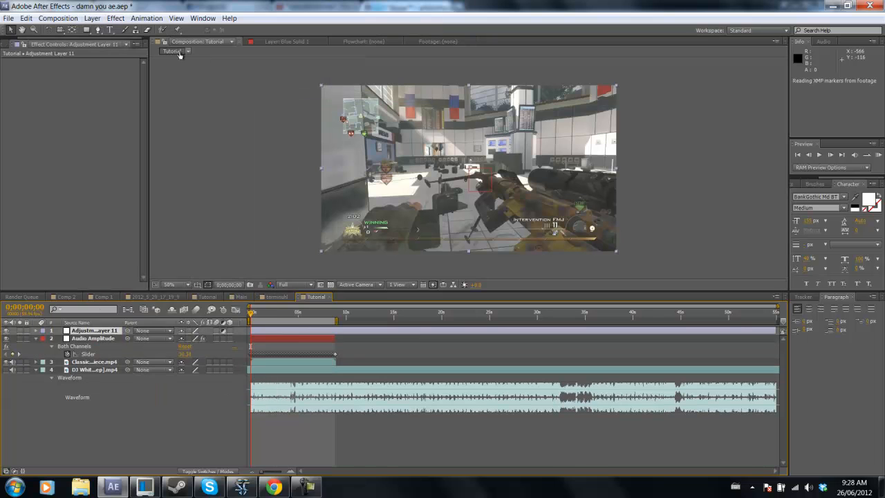
{"action": "left_click", "coordinate": [117, 18]}
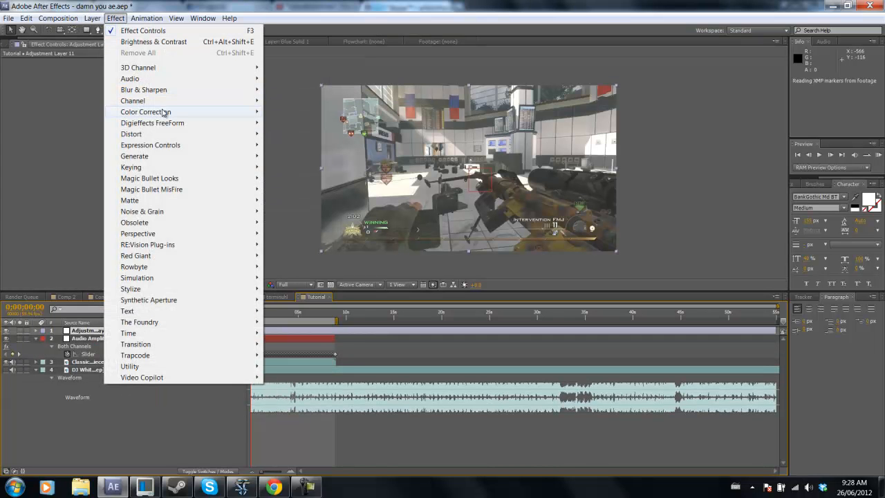
{"action": "mouse_move", "coordinate": [157, 134]}
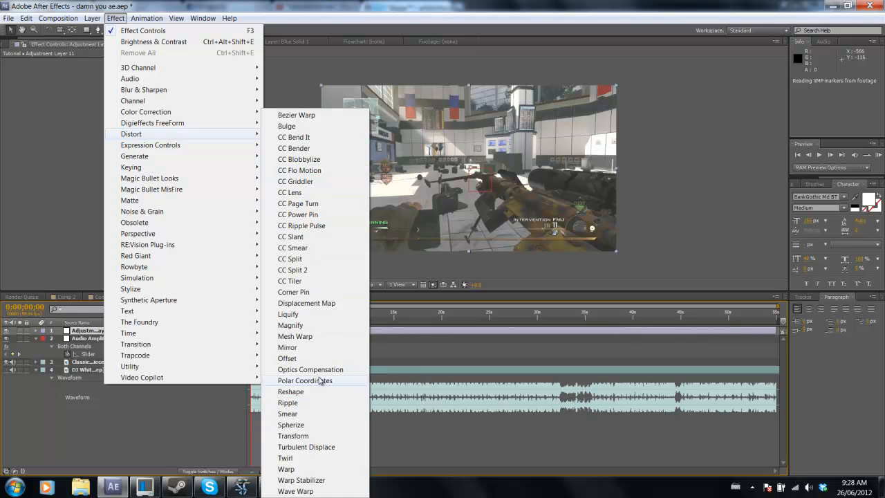
{"action": "left_click", "coordinate": [309, 436]}
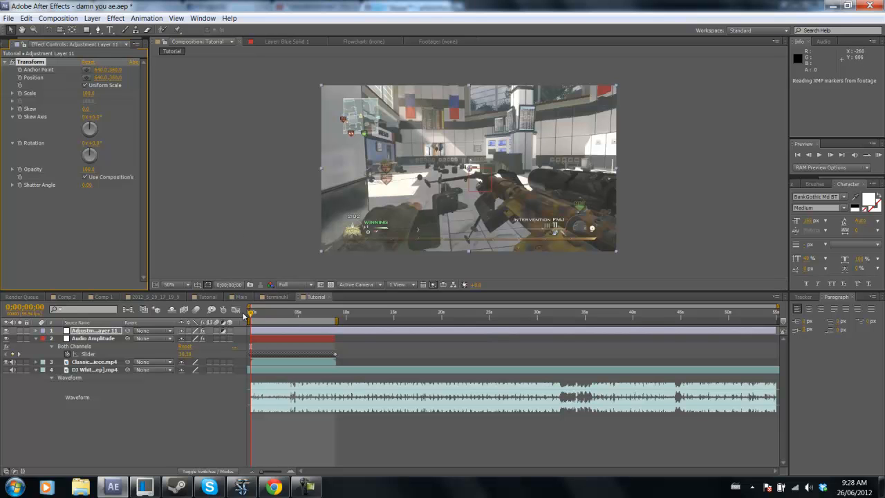
Show the Audio Amplitude layer's Both Channels Slider curve in the Graph Editor and examine its value range and peaks.
{"action": "left_click", "coordinate": [93, 339]}
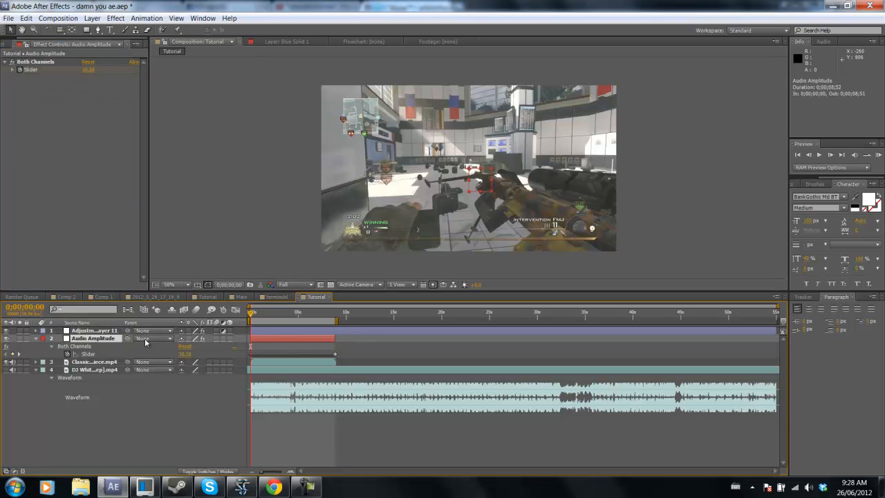
{"action": "left_click", "coordinate": [235, 310]}
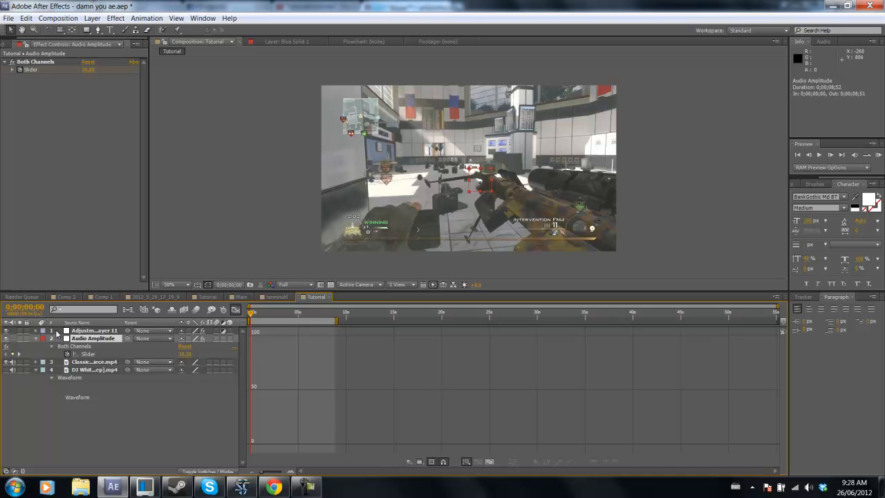
{"action": "left_click", "coordinate": [193, 241]}
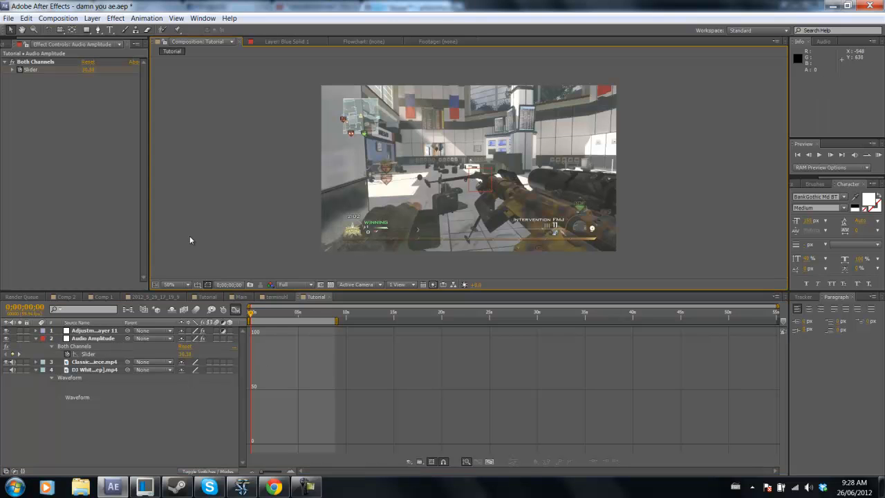
{"action": "left_click", "coordinate": [76, 339]}
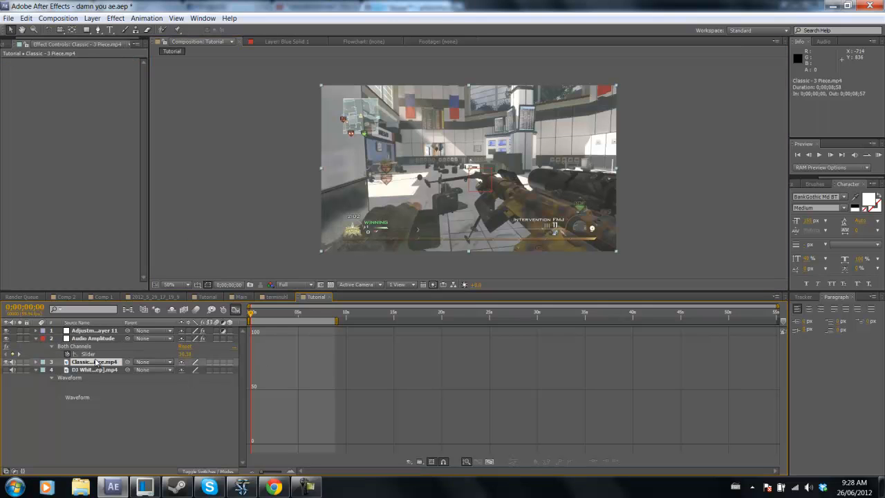
{"action": "left_click", "coordinate": [89, 354]}
{"action": "left_click_drag", "start_coordinate": [262, 472], "coordinate": [279, 480]}
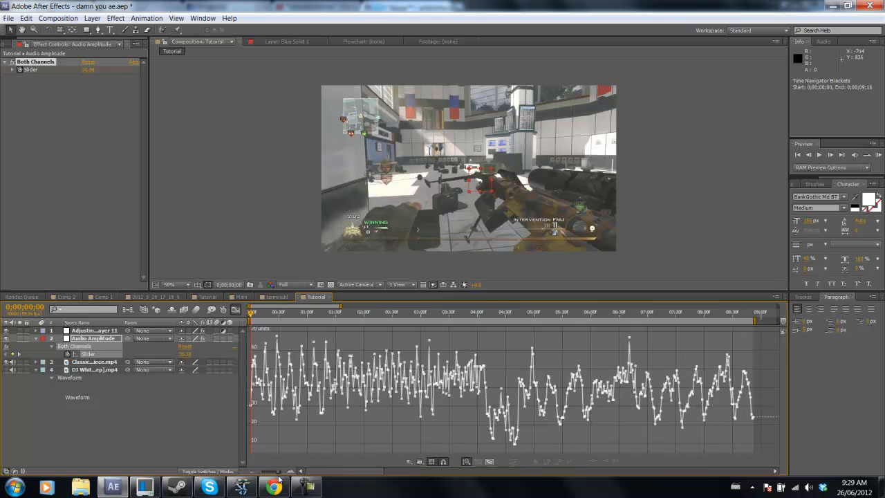
{"action": "mouse_move", "coordinate": [276, 355]}
Give the Both Channels Slider the expression linear(value,57,65,100,105), then leave the Graph Editor and collapse the Audio Amplitude layer.
{"action": "left_click", "coordinate": [66, 355], "text": "alt"}
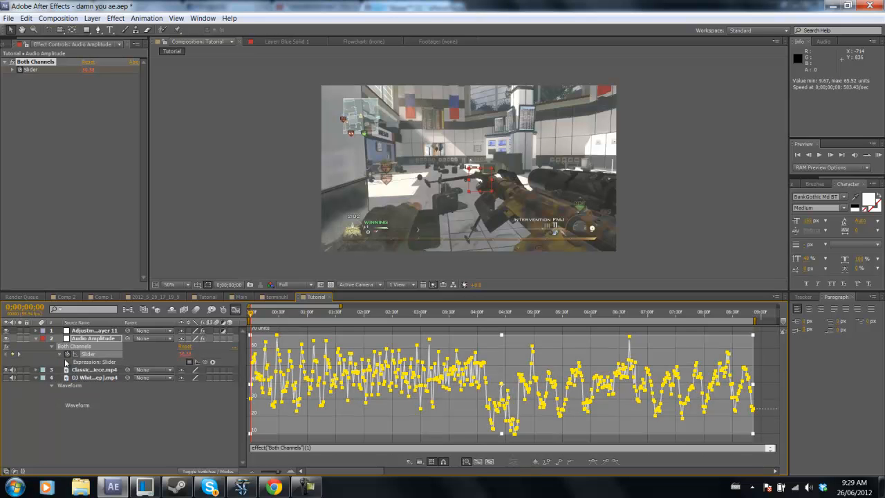
{"action": "left_click", "coordinate": [324, 450]}
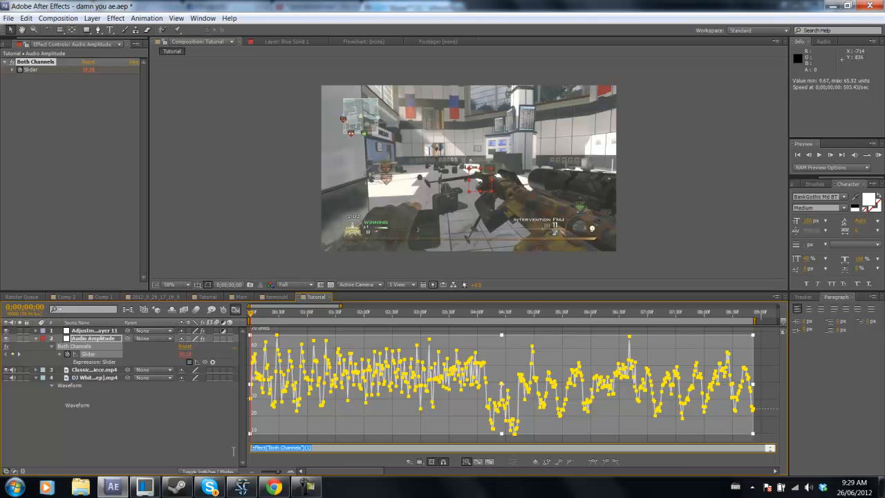
{"action": "key", "text": "BackSpace"}
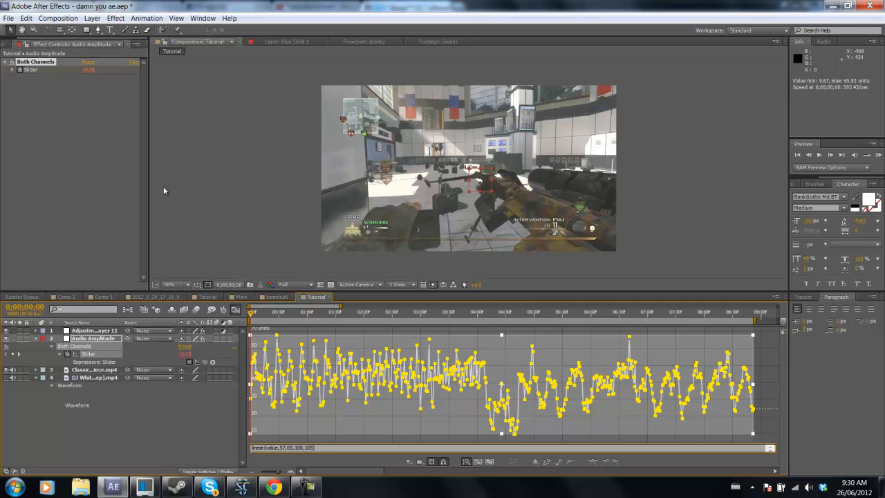
{"action": "left_click", "coordinate": [263, 202]}
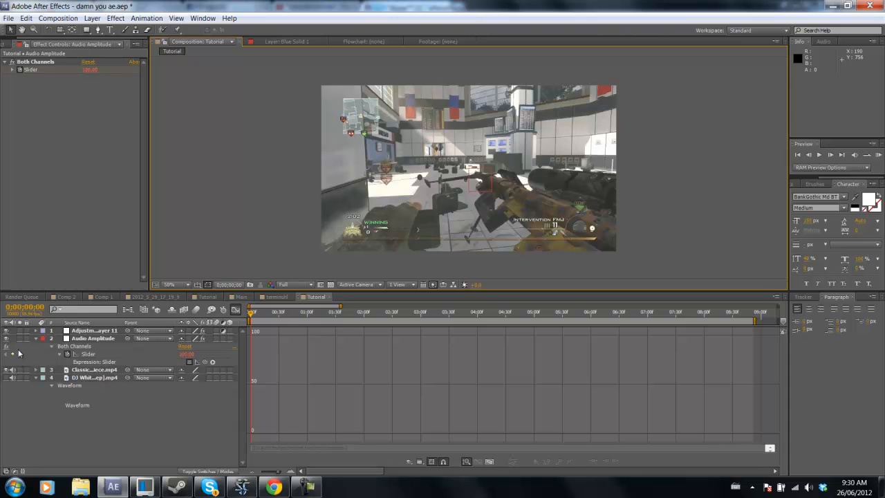
{"action": "left_click", "coordinate": [236, 310]}
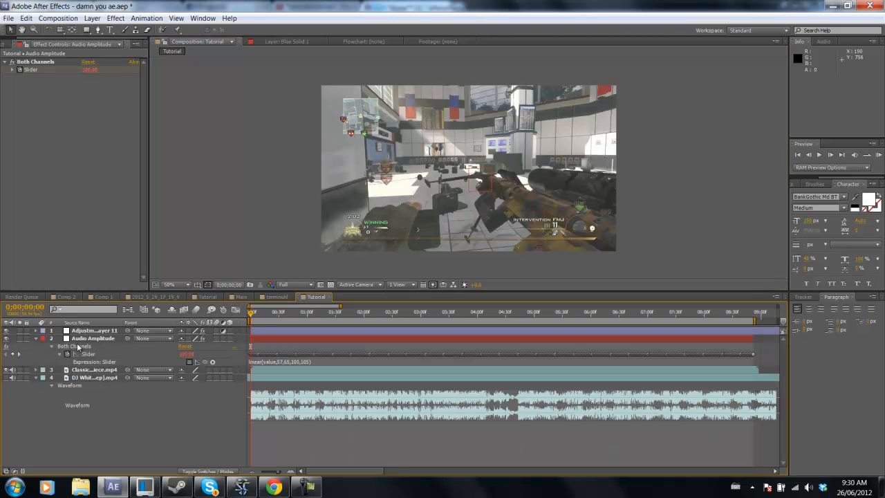
{"action": "left_click", "coordinate": [36, 340]}
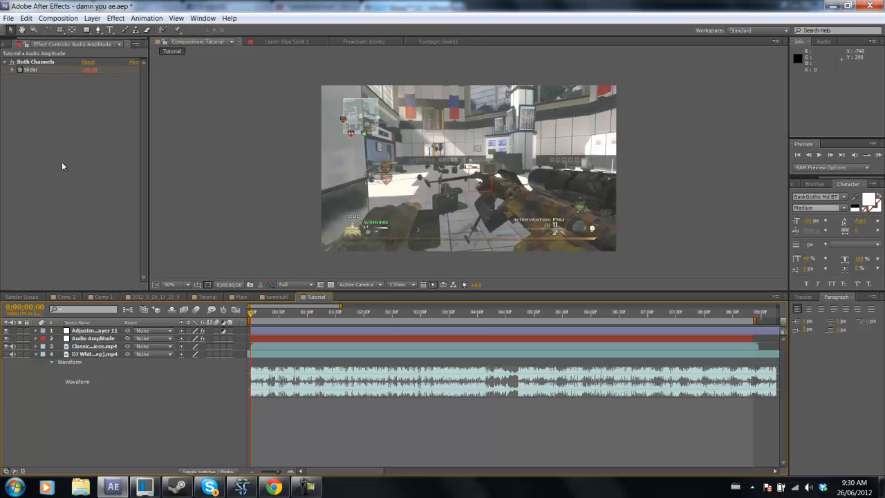
Link the adjustment layer's Transform effect Scale by expression to the Both Channels Slider of the Audio Amplitude layer.
{"action": "left_click", "coordinate": [109, 331]}
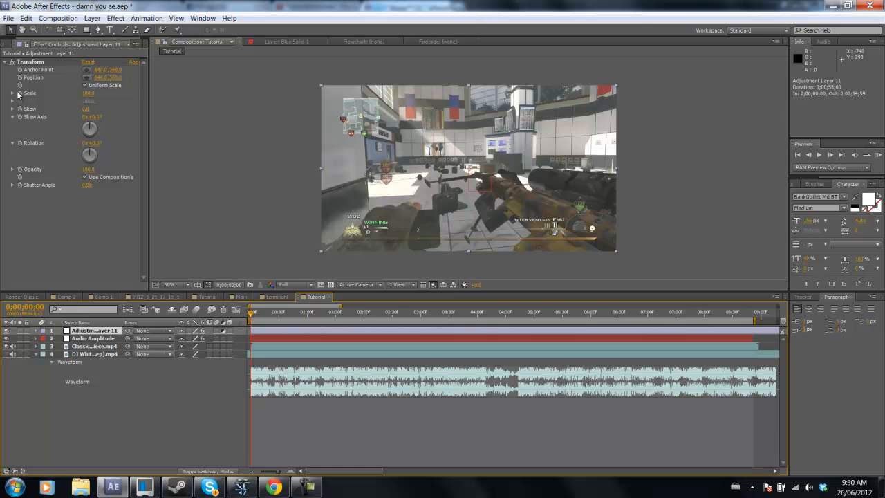
{"action": "left_click", "coordinate": [19, 94], "text": "alt"}
{"action": "left_click", "coordinate": [94, 463]}
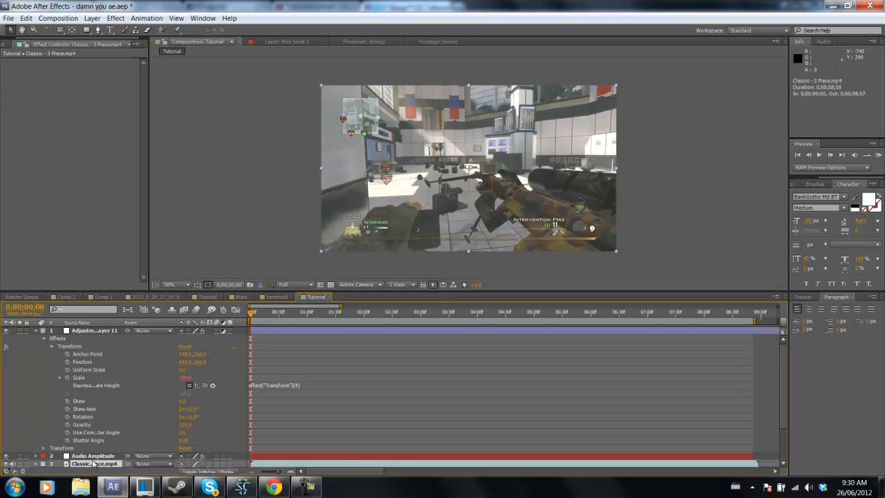
{"action": "left_click", "coordinate": [101, 456]}
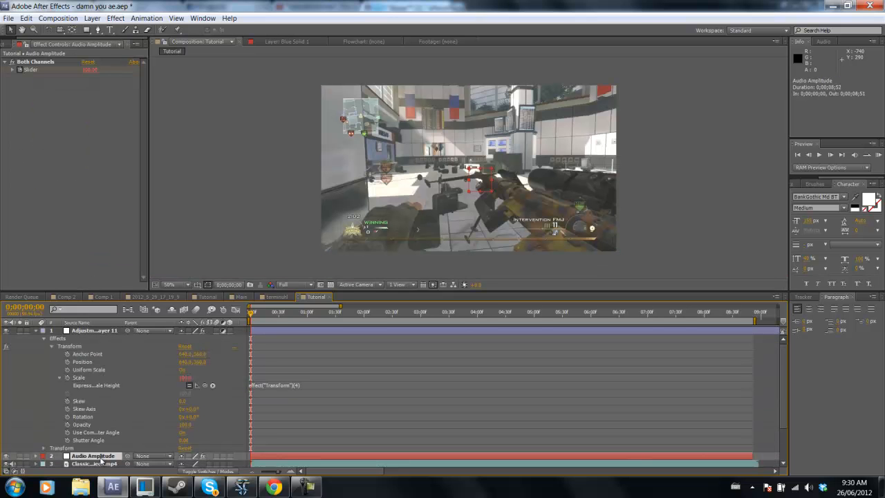
{"action": "key", "text": "u"}
{"action": "left_click_drag", "start_coordinate": [207, 380], "coordinate": [103, 435]}
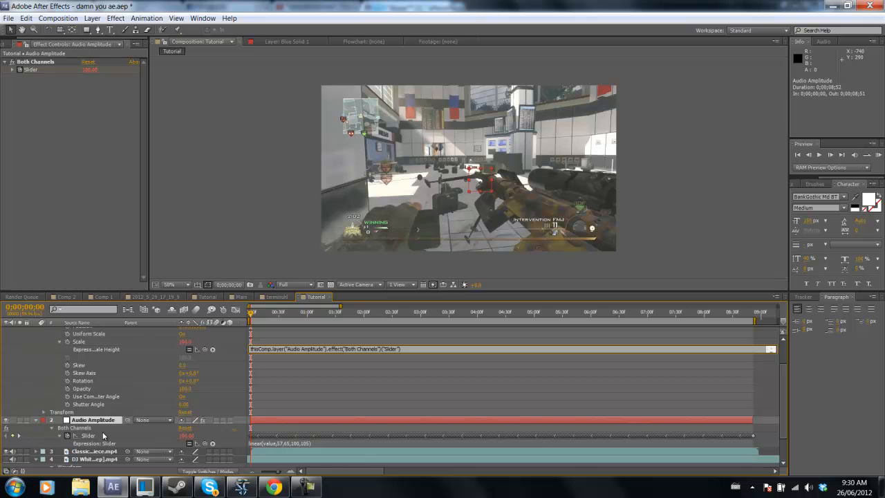
Scrub through the opening of the clip and run a RAM preview of the audio-driven scale pulse.
{"action": "left_click", "coordinate": [257, 316]}
{"action": "left_click_drag", "start_coordinate": [263, 317], "coordinate": [284, 316]}
{"action": "left_click", "coordinate": [280, 219]}
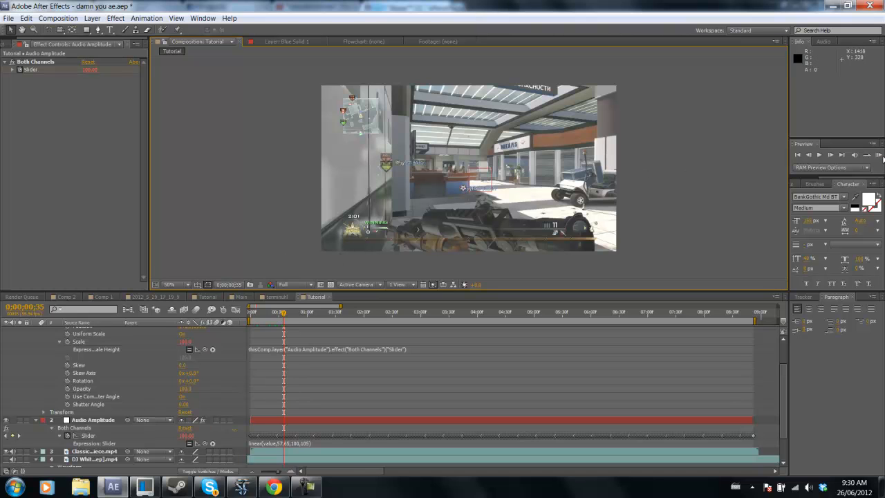
{"action": "left_click", "coordinate": [879, 156]}
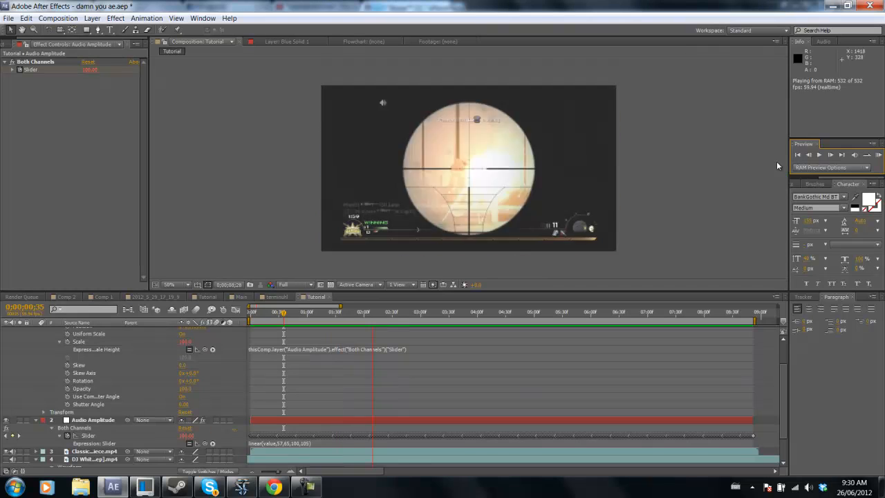
{"action": "key", "text": "space"}
Change the Both Channels Slider expression to linear(value,51,65,100,110) and preview the stronger scale pulse.
{"action": "left_click", "coordinate": [286, 443]}
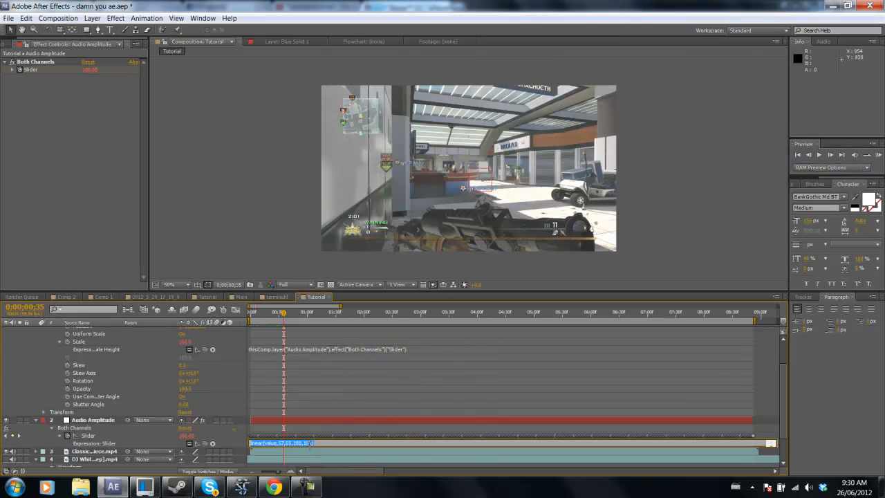
{"action": "left_click", "coordinate": [287, 447]}
{"action": "key", "text": "BackSpace"}
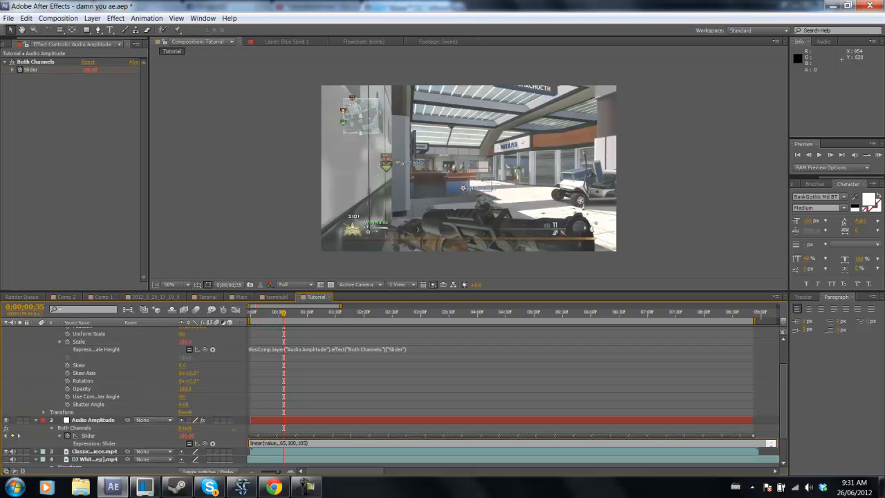
{"action": "type", "text": "51"}
{"action": "left_click", "coordinate": [244, 191]}
{"action": "left_click", "coordinate": [879, 154]}
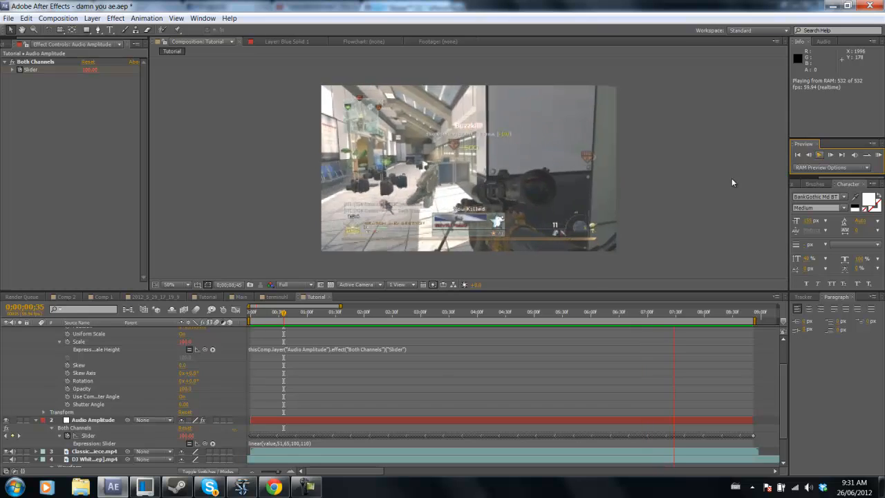
{"action": "key", "text": "space"}
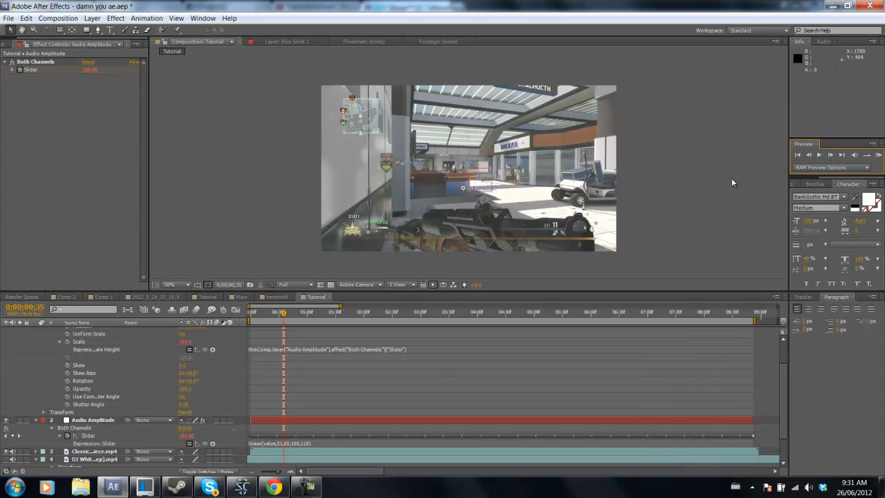
Switch to Chrome and play parts of the Expression Test (With Audio) video on YouTube as an example of audio-driven effects.
{"action": "left_click", "coordinate": [209, 487]}
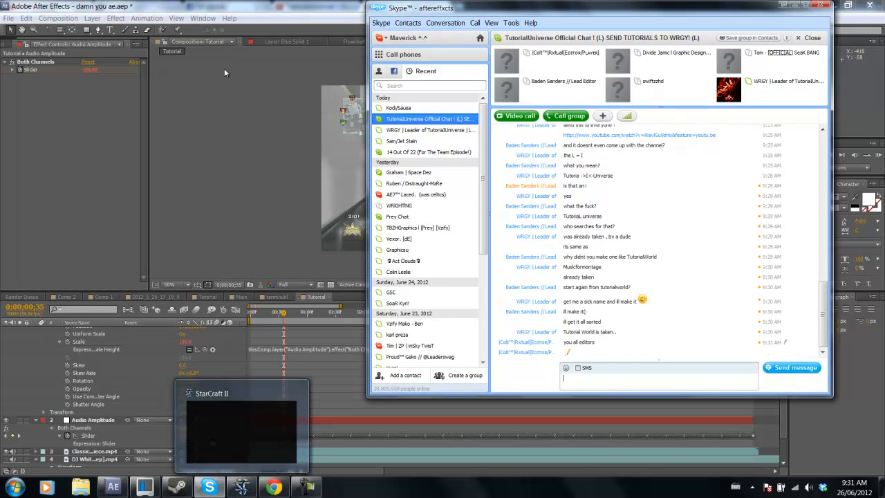
{"action": "left_click", "coordinate": [218, 39]}
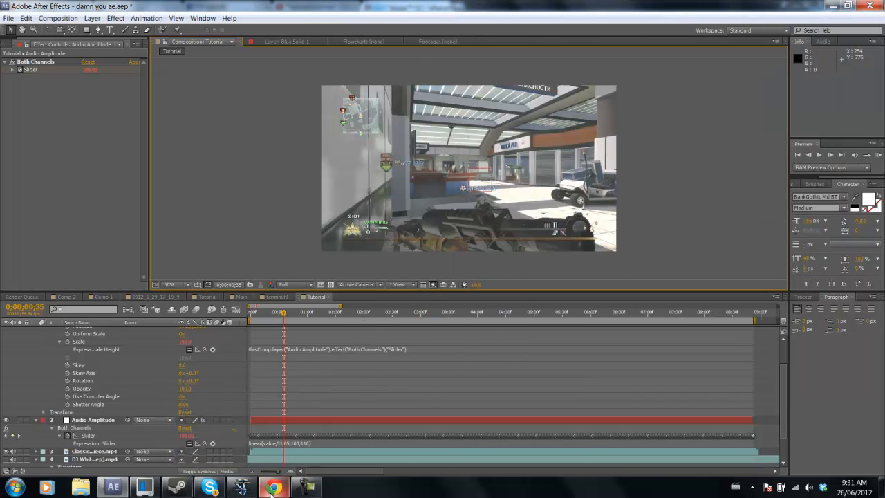
{"action": "left_click", "coordinate": [274, 487]}
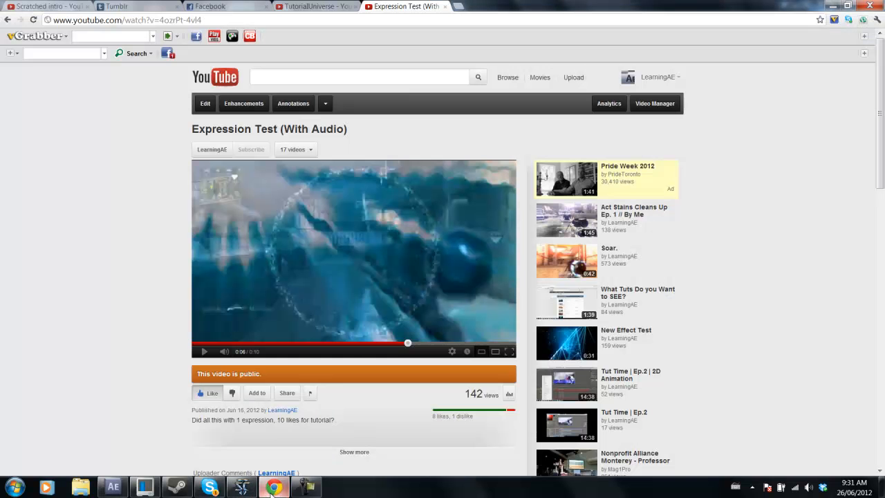
{"action": "left_click", "coordinate": [207, 344]}
{"action": "left_click", "coordinate": [206, 353]}
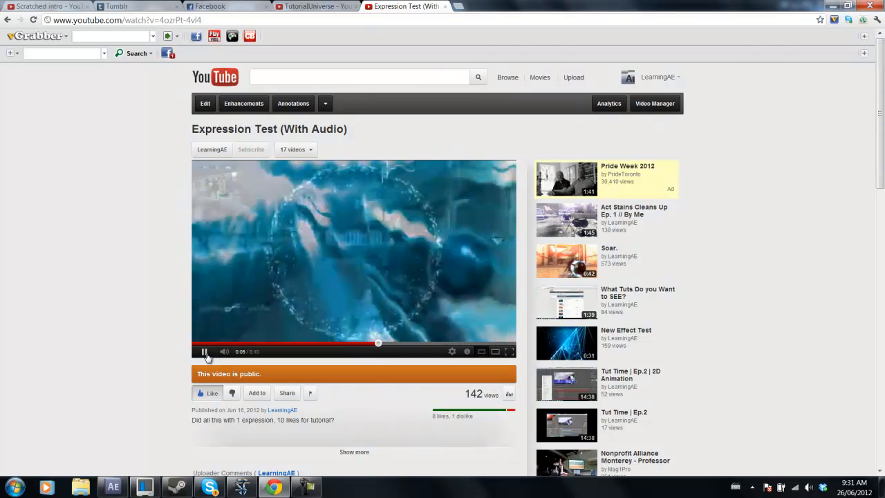
{"action": "left_click", "coordinate": [205, 352]}
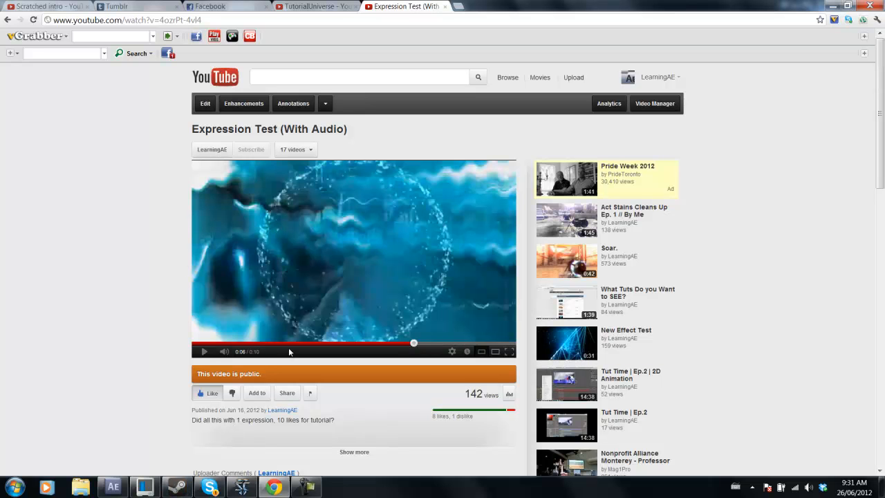
{"action": "left_click", "coordinate": [227, 306]}
{"action": "left_click", "coordinate": [227, 305]}
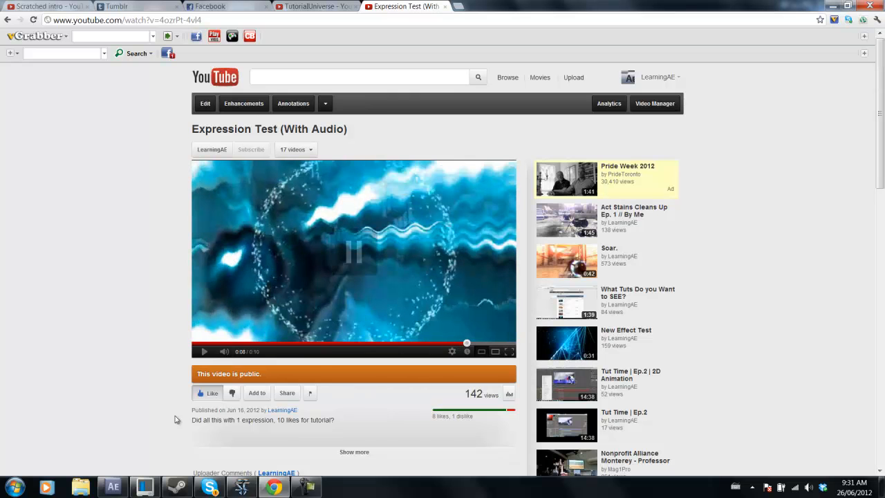
Switch back to After Effects and open the Comp 1 composition containing the particle sphere.
{"action": "left_click", "coordinate": [112, 487]}
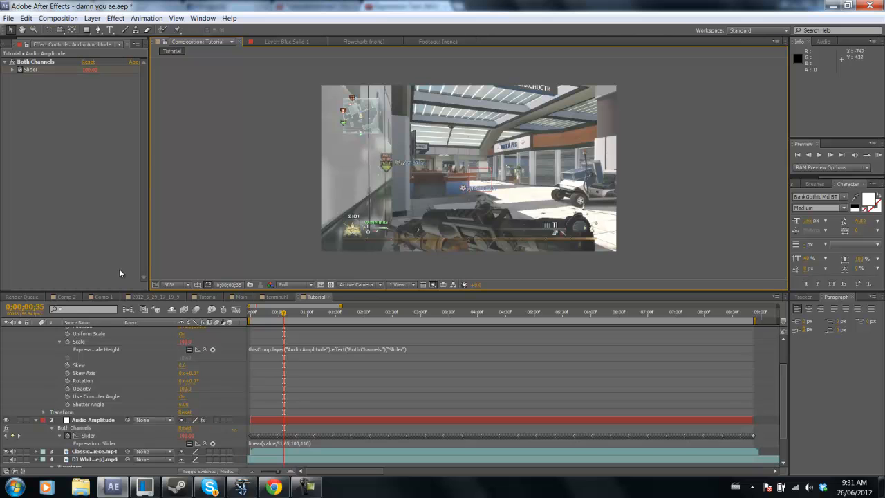
{"action": "left_click", "coordinate": [308, 487]}
{"action": "left_click", "coordinate": [55, 285]}
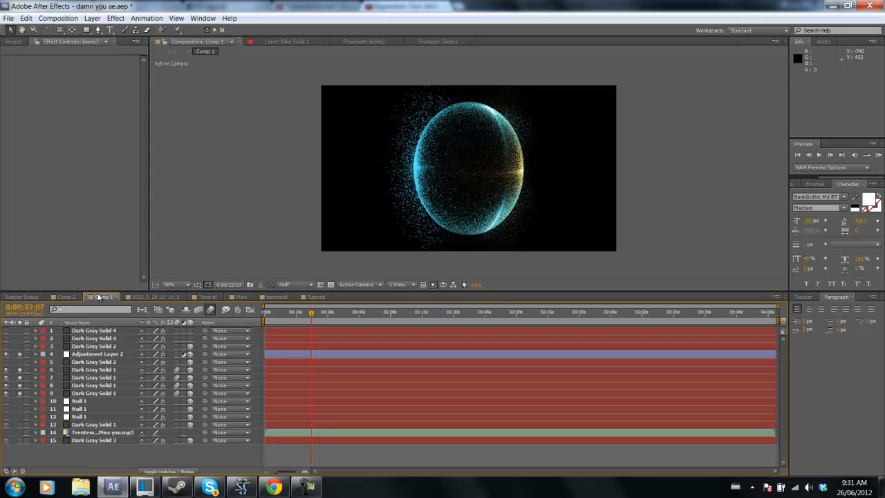
View the particle sphere in Comp 1 and go back to the last Tutorial composition.
{"action": "left_click", "coordinate": [102, 297]}
{"action": "left_click_drag", "start_coordinate": [300, 274], "coordinate": [669, 56]}
{"action": "left_click", "coordinate": [670, 120]}
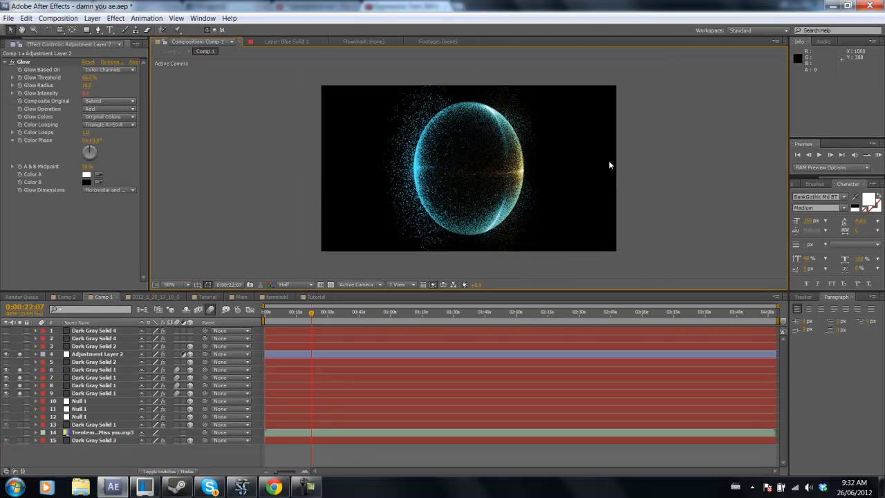
{"action": "left_click", "coordinate": [316, 297]}
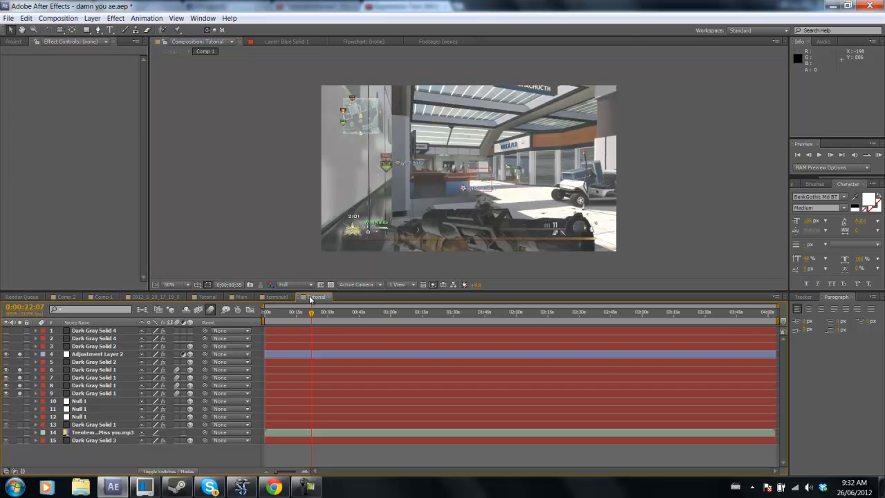
Create a new 1280 x 720 composition at 59.94 frames per second with a duration of 0;00;55;00.
{"action": "left_click", "coordinate": [58, 18]}
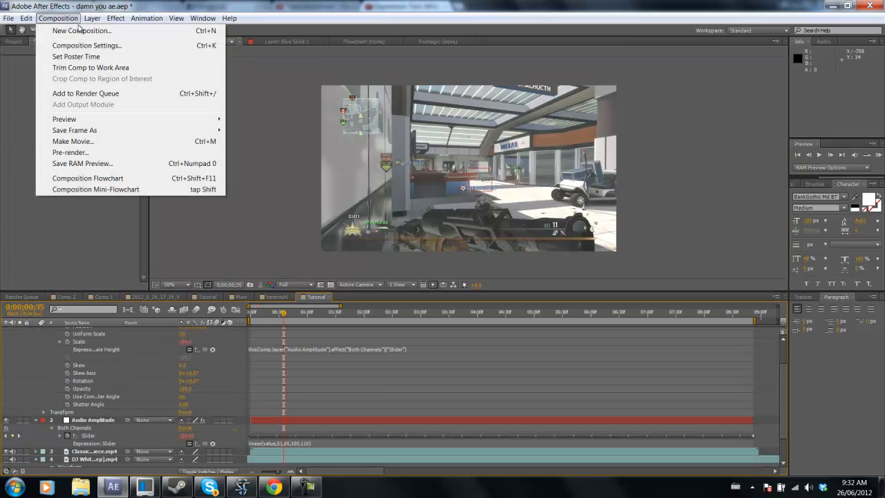
{"action": "left_click", "coordinate": [76, 44]}
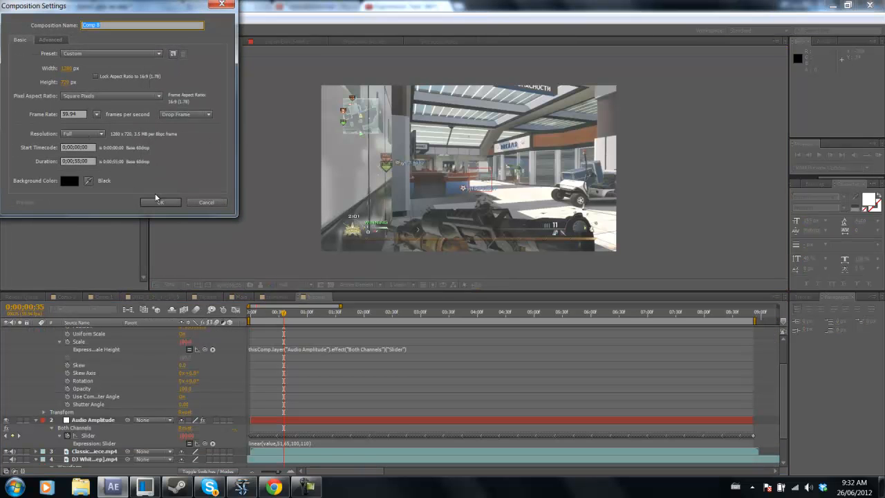
{"action": "left_click", "coordinate": [163, 203]}
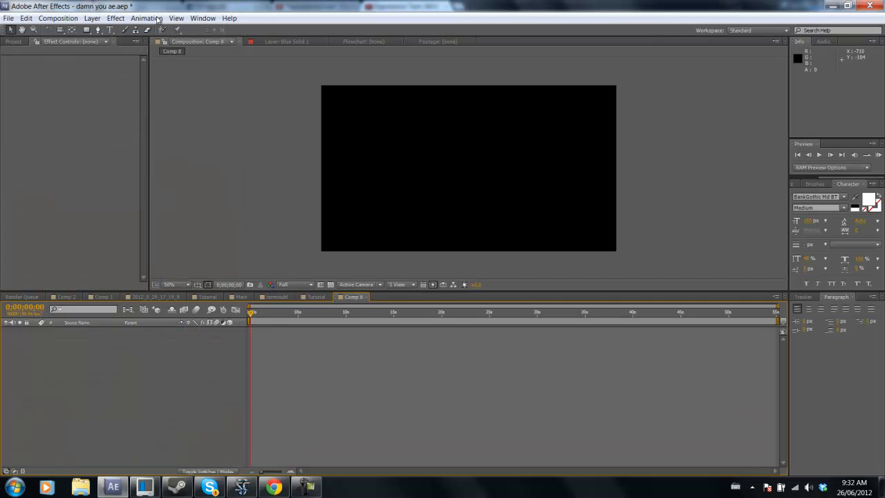
{"action": "left_click", "coordinate": [92, 18]}
{"action": "mouse_move", "coordinate": [108, 32]}
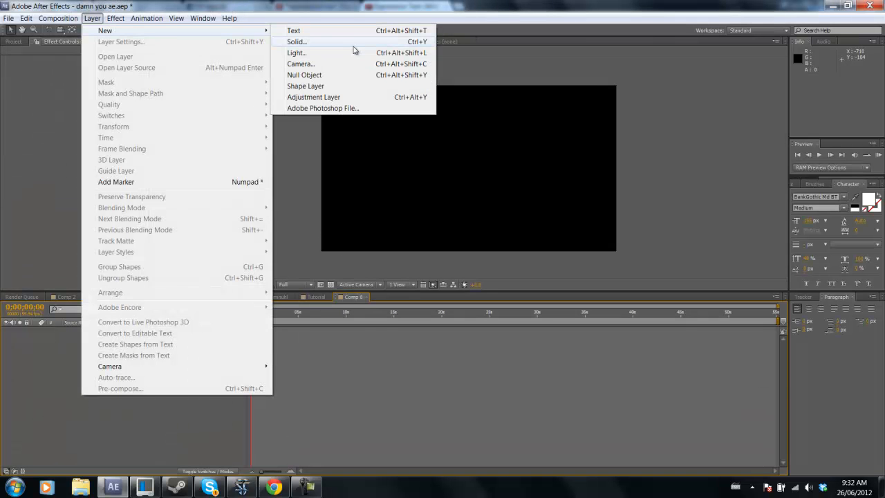
{"action": "left_click", "coordinate": [349, 40]}
{"action": "left_click", "coordinate": [138, 187]}
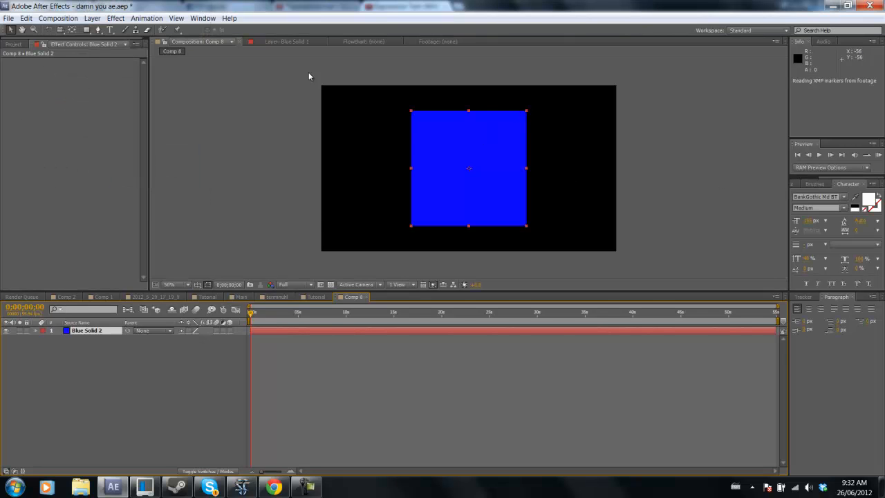
{"action": "key", "text": "Delete"}
Add a blue solid layer that matches the composition size.
{"action": "left_click", "coordinate": [92, 18]}
{"action": "mouse_move", "coordinate": [104, 29]}
{"action": "left_click", "coordinate": [343, 45]}
{"action": "left_click", "coordinate": [101, 131]}
{"action": "left_click", "coordinate": [129, 186]}
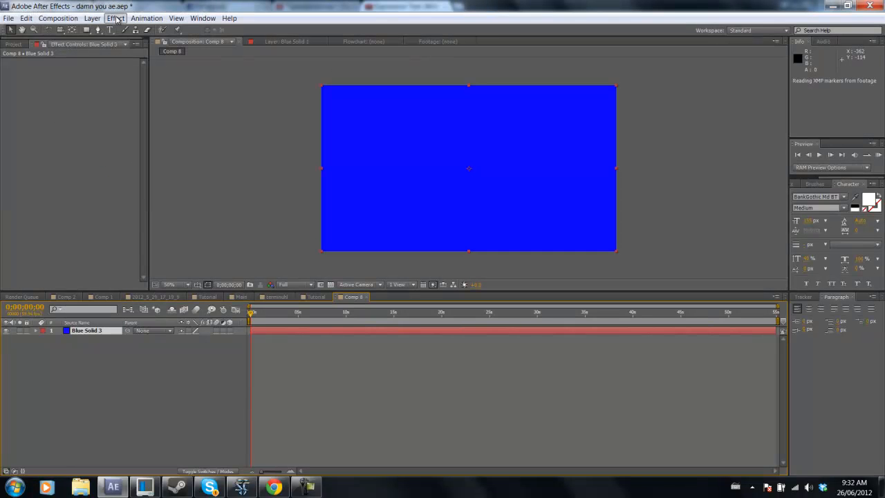
Apply the CC Particle World simulation effect to the blue solid.
{"action": "left_click", "coordinate": [116, 18]}
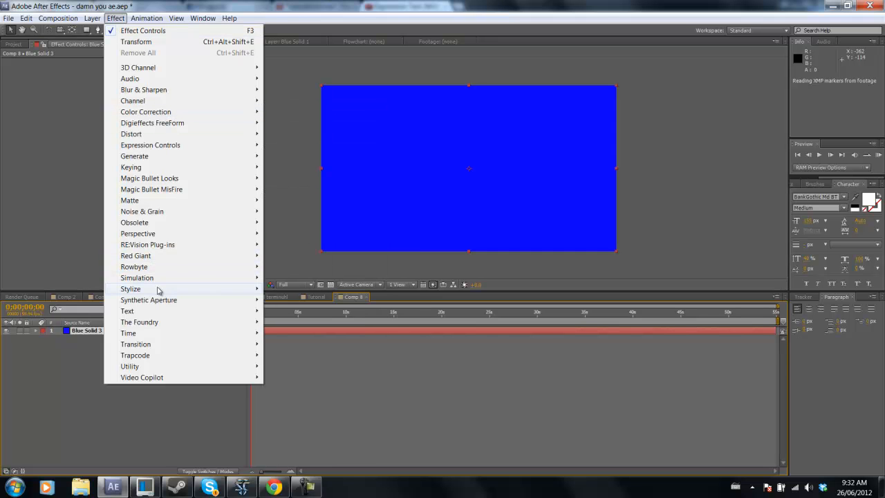
{"action": "mouse_move", "coordinate": [163, 279]}
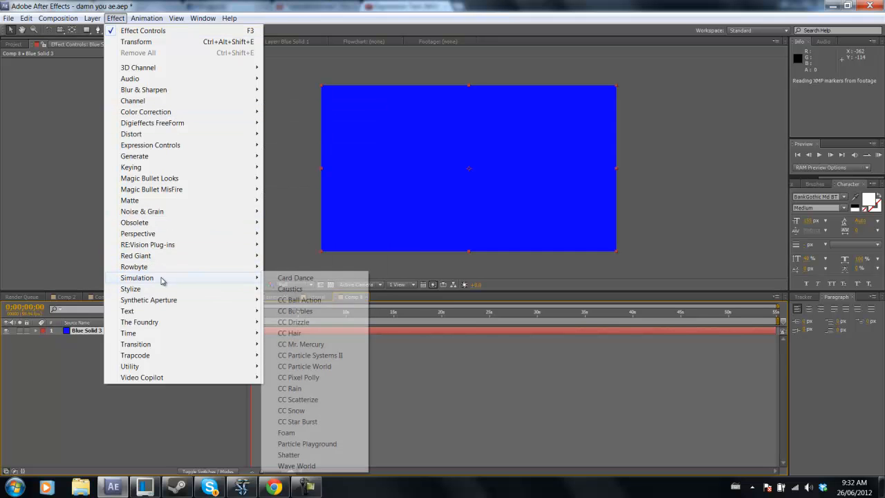
{"action": "left_click", "coordinate": [326, 368]}
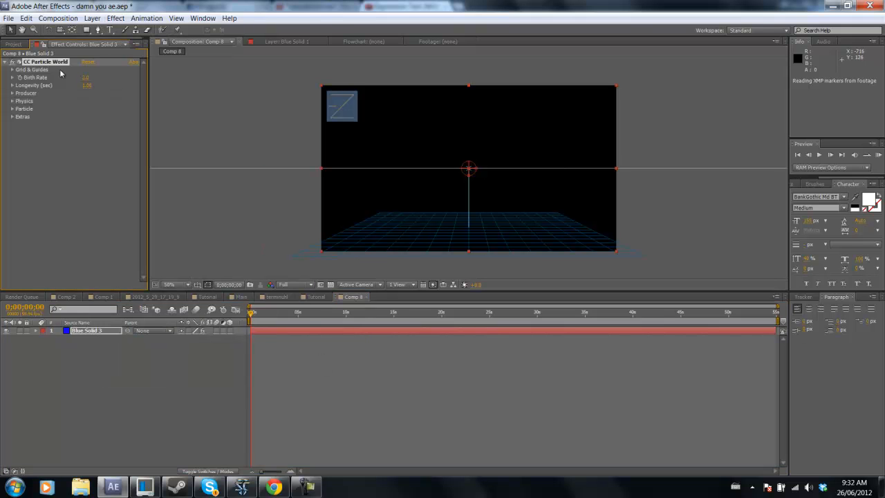
{"action": "left_click", "coordinate": [12, 70]}
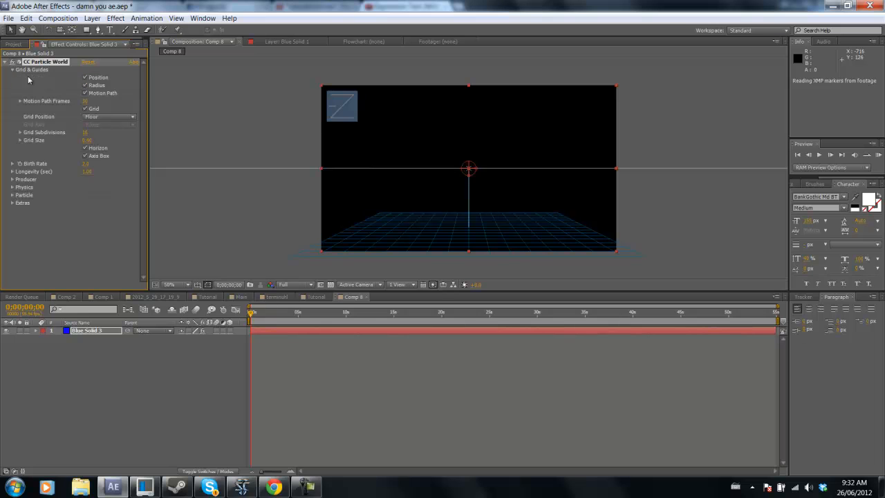
{"action": "left_click", "coordinate": [104, 117]}
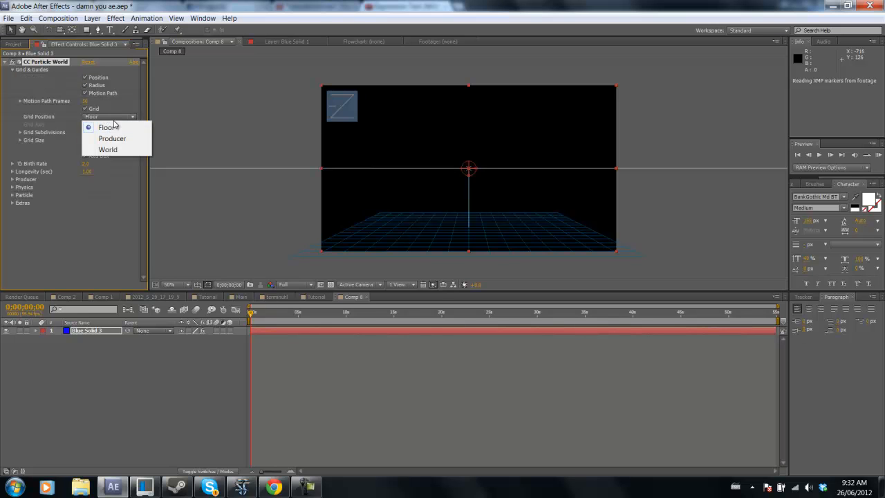
{"action": "left_click", "coordinate": [114, 123]}
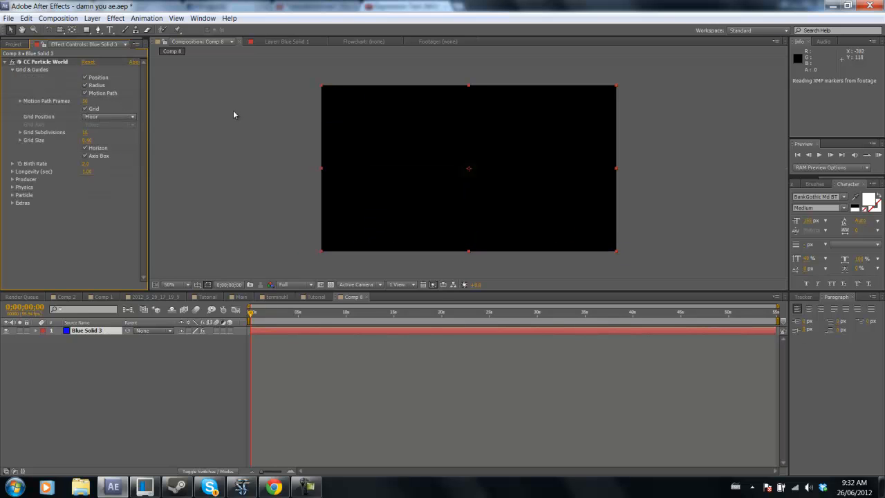
{"action": "left_click", "coordinate": [261, 115]}
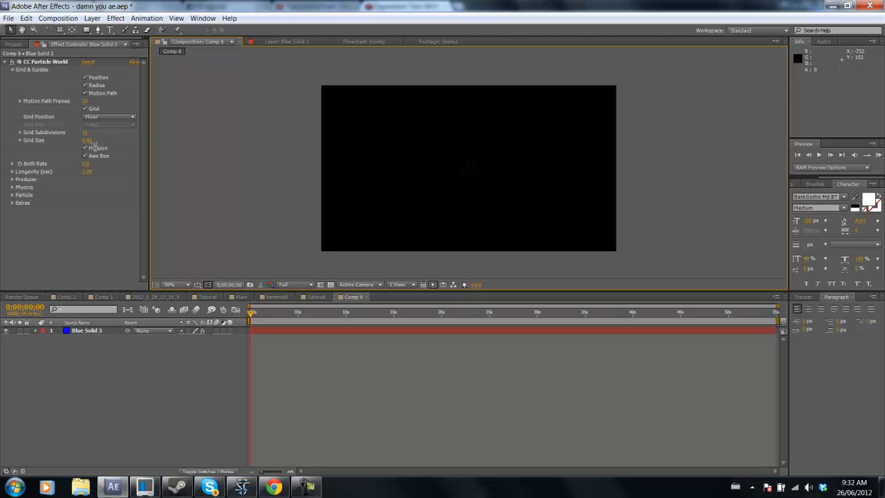
{"action": "left_click", "coordinate": [11, 70]}
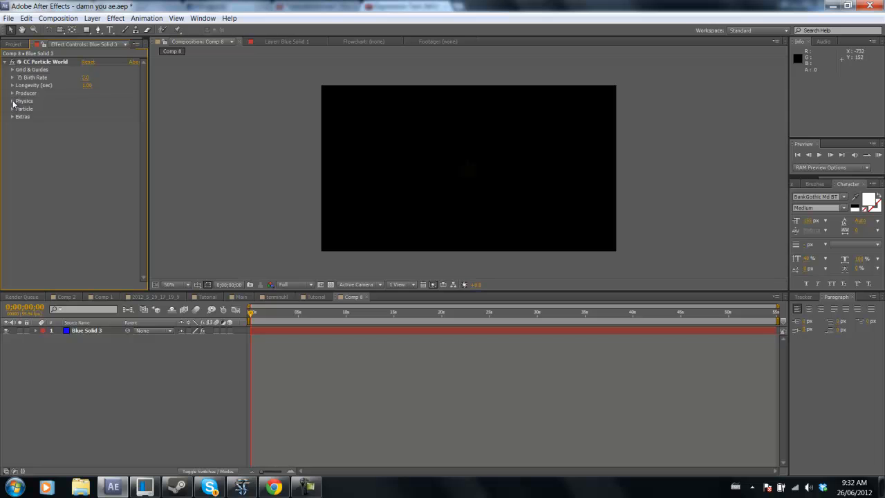
Set the particle type of CC Particle World to Shaded Sphere.
{"action": "left_click", "coordinate": [11, 108]}
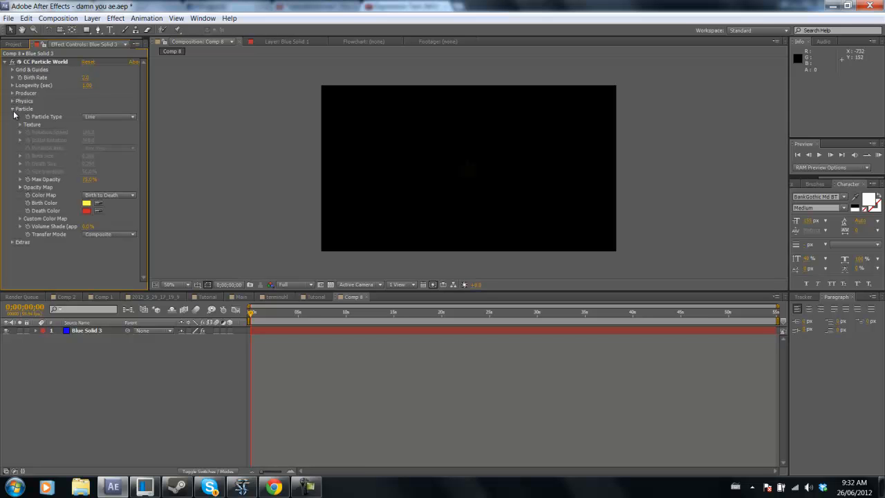
{"action": "left_click", "coordinate": [110, 118]}
{"action": "left_click", "coordinate": [121, 152]}
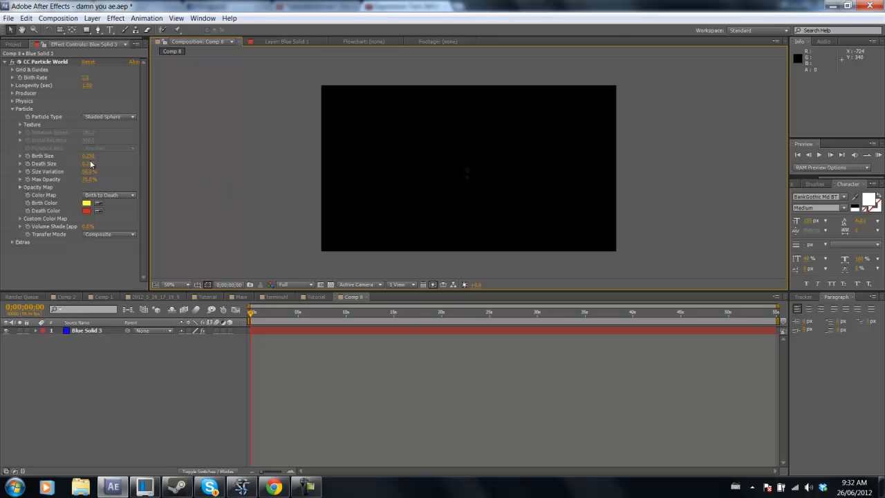
{"action": "left_click", "coordinate": [110, 116]}
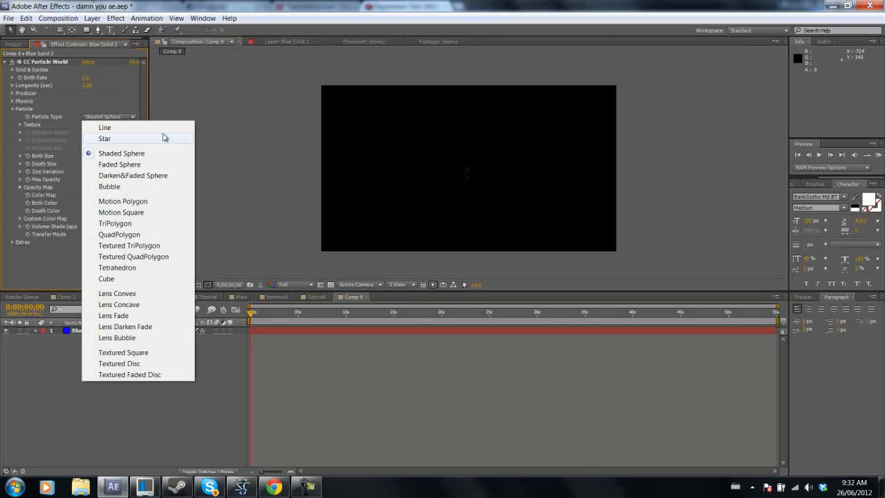
{"action": "left_click", "coordinate": [156, 157]}
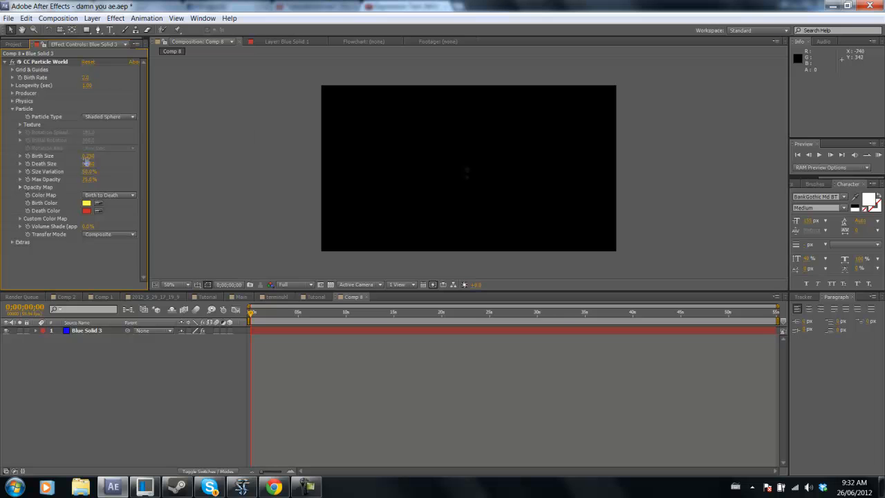
Set both the Birth Size and the Death Size of the particles to 0.075.
{"action": "left_click", "coordinate": [90, 157]}
{"action": "type", "text": ".75"}
{"action": "key", "text": "Return"}
{"action": "left_click", "coordinate": [92, 166]}
{"action": "type", "text": ".075"}
{"action": "key", "text": "Return"}
{"action": "left_click", "coordinate": [90, 156]}
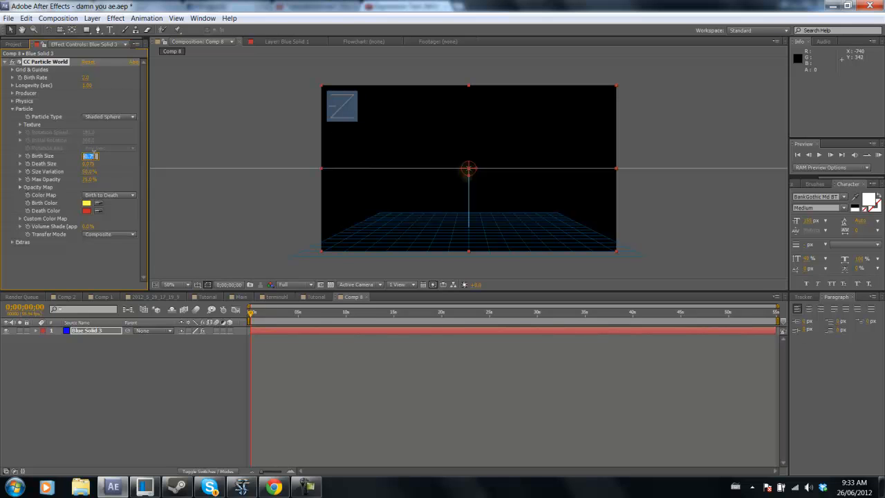
{"action": "type", "text": ".075"}
{"action": "key", "text": "Return"}
{"action": "left_click", "coordinate": [294, 155]}
Change the Birth Color and Death Color of the particles to white.
{"action": "left_click", "coordinate": [87, 203]}
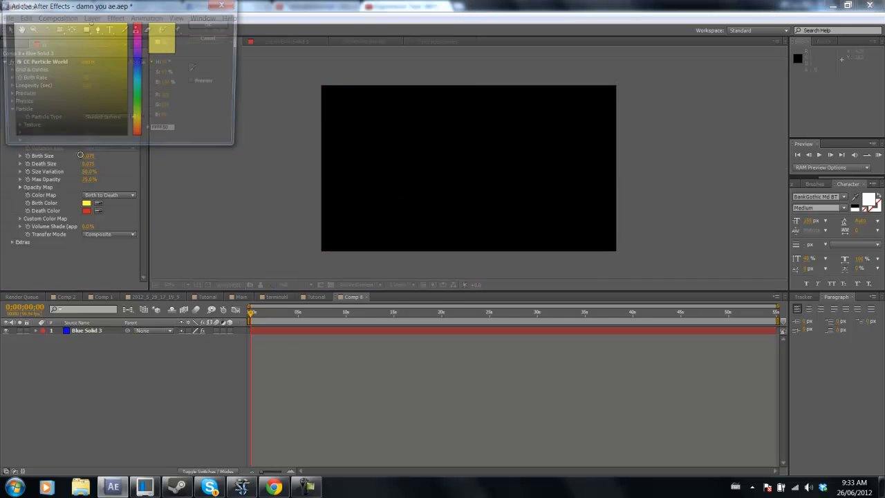
{"action": "left_click", "coordinate": [211, 24]}
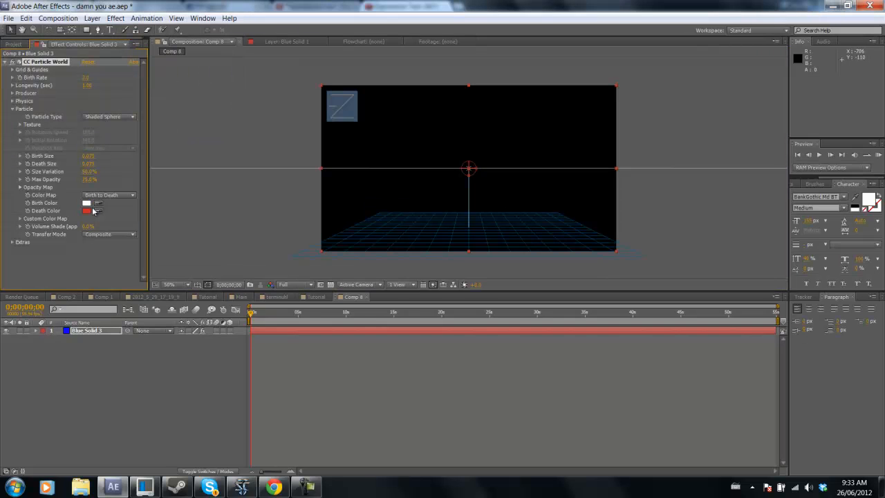
{"action": "left_click", "coordinate": [100, 211]}
{"action": "left_click", "coordinate": [87, 203]}
{"action": "left_click", "coordinate": [246, 109]}
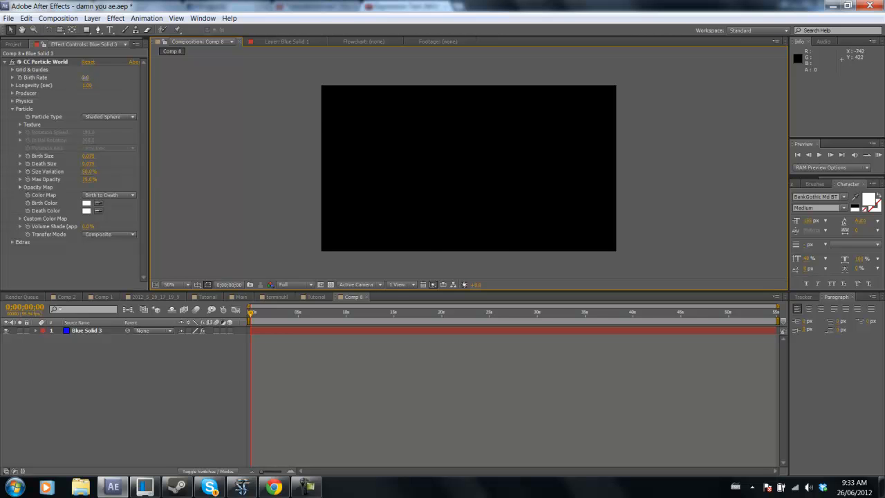
Increase the particle Birth Rate and view the emission at about 0;00;02;30 in the timeline.
{"action": "left_click_drag", "start_coordinate": [85, 77], "coordinate": [91, 82]}
{"action": "left_click", "coordinate": [276, 320]}
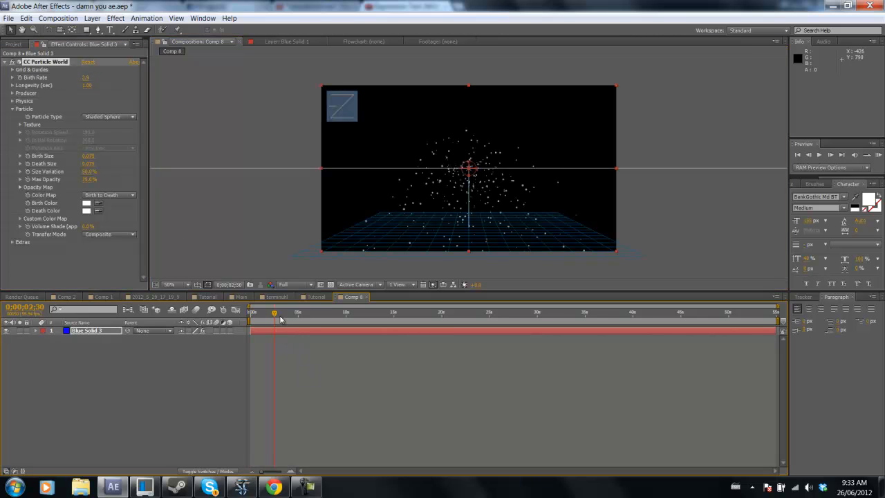
{"action": "left_click", "coordinate": [279, 202]}
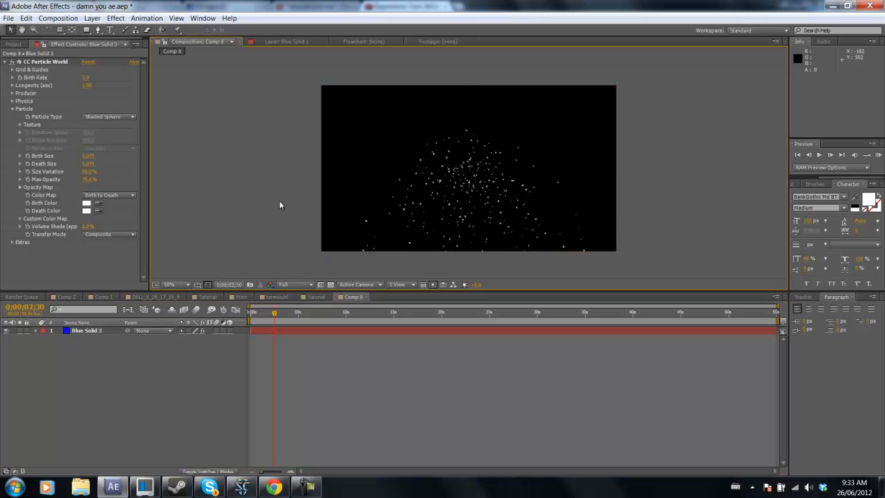
Set the Velocity in the particle physics settings to 0.
{"action": "left_click", "coordinate": [12, 101]}
{"action": "left_click", "coordinate": [90, 117]}
{"action": "type", "text": "0"}
{"action": "key", "text": "Return"}
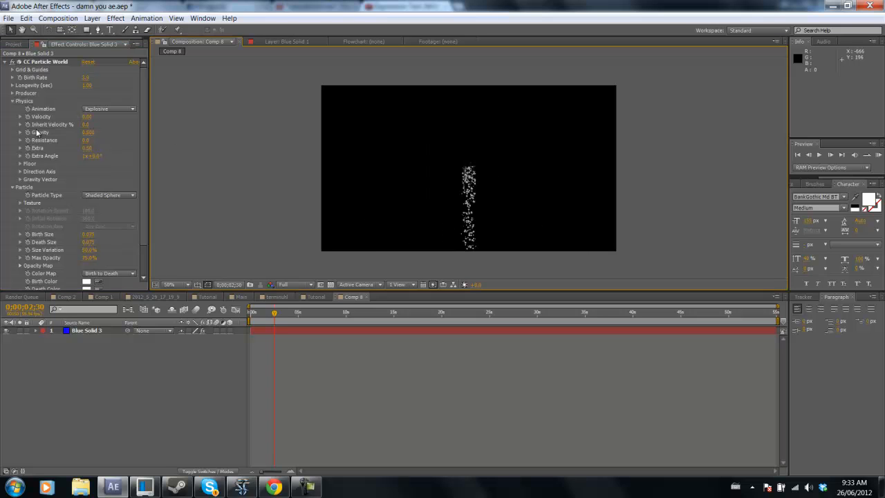
Try a Gravity of -0.3 on the particles and run a RAM preview of the upward stream.
{"action": "left_click", "coordinate": [86, 132]}
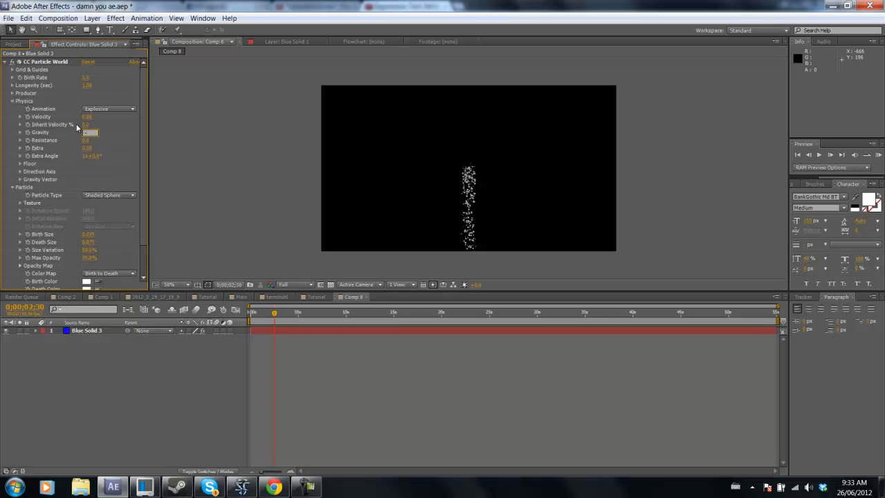
{"action": "type", "text": "-0.3"}
{"action": "key", "text": "Return"}
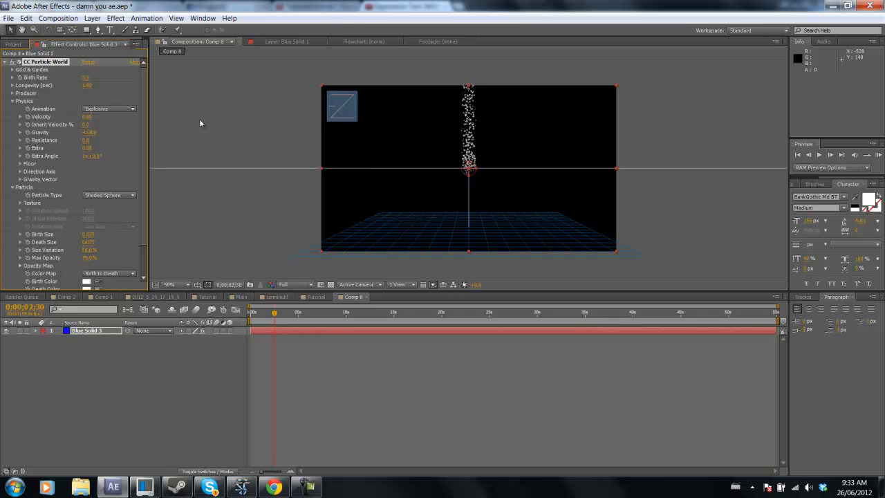
{"action": "left_click", "coordinate": [878, 154]}
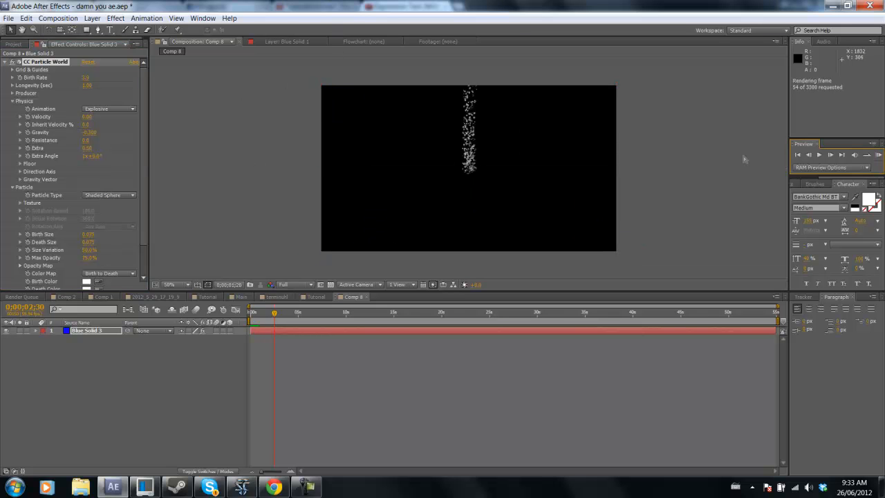
{"action": "left_click", "coordinate": [819, 155]}
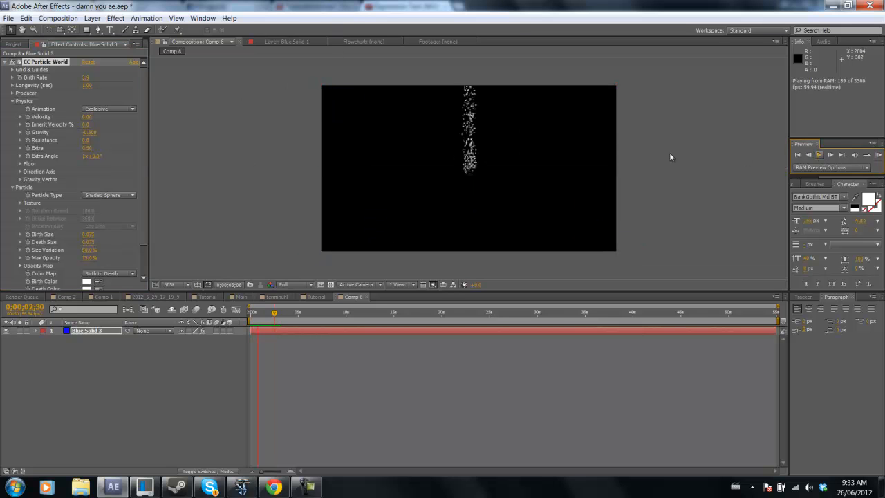
{"action": "key", "text": "space"}
Weaken the particles' Gravity to a small negative value and run a RAM preview of the slower rise.
{"action": "left_click", "coordinate": [90, 132]}
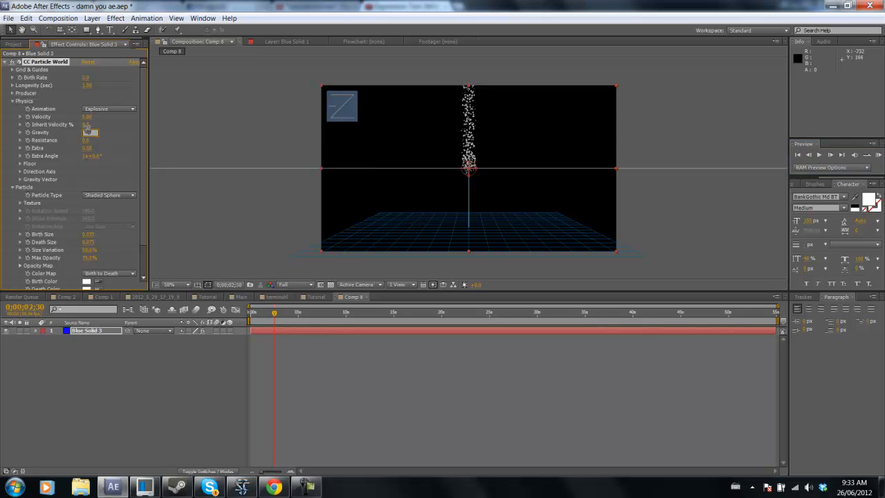
{"action": "key", "text": "Return"}
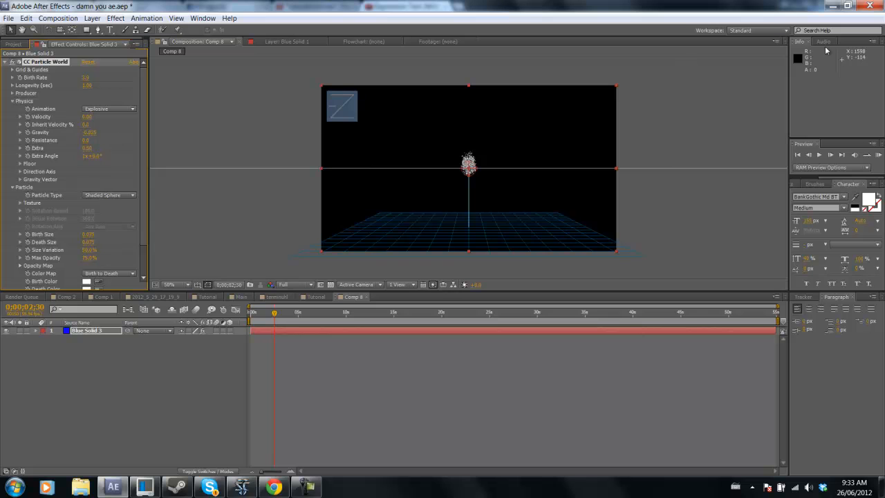
{"action": "left_click", "coordinate": [879, 156]}
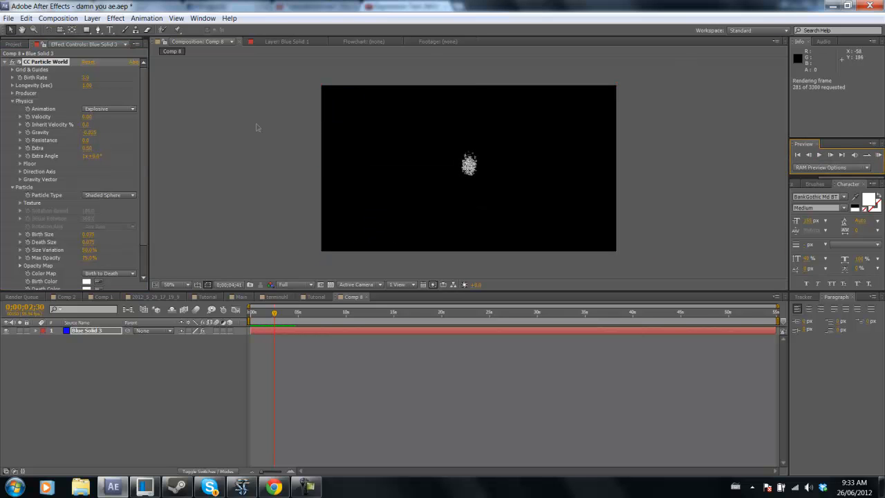
{"action": "key", "text": "space"}
{"action": "key", "text": "space"}
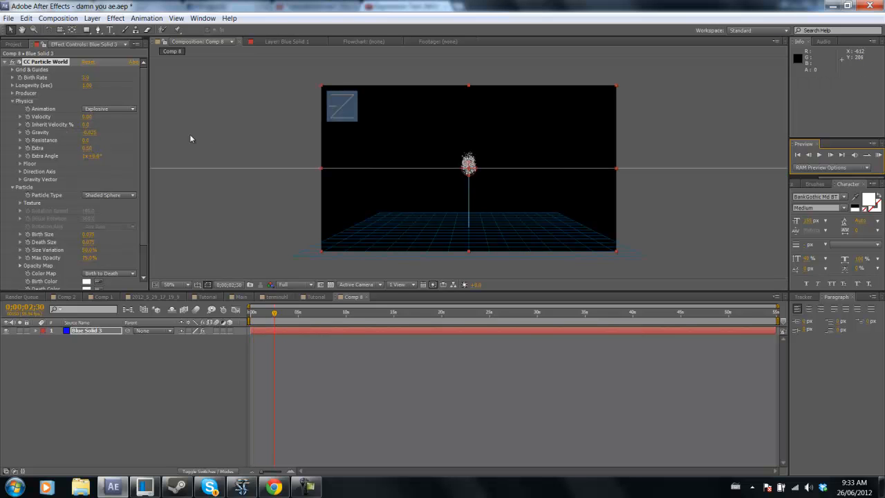
Widen the particle Producer's Radius X so the emission spans the full composition width, and run a RAM preview.
{"action": "left_click", "coordinate": [12, 93]}
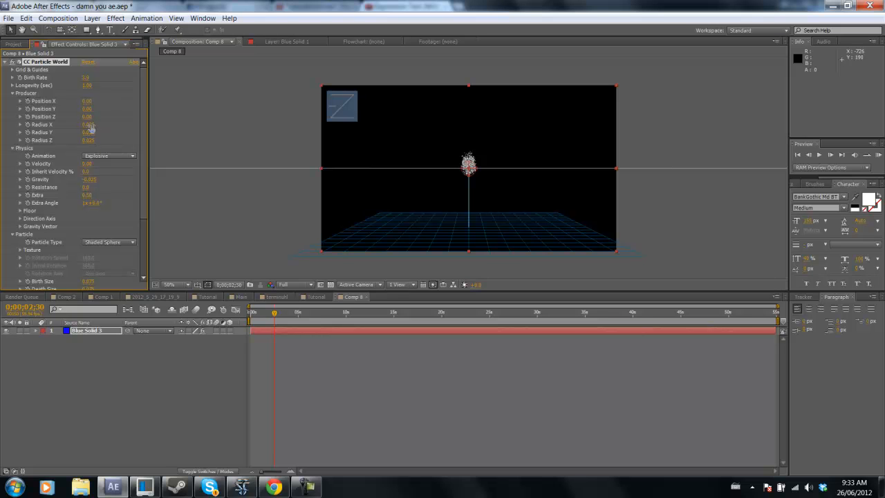
{"action": "left_click_drag", "start_coordinate": [106, 124], "coordinate": [143, 126]}
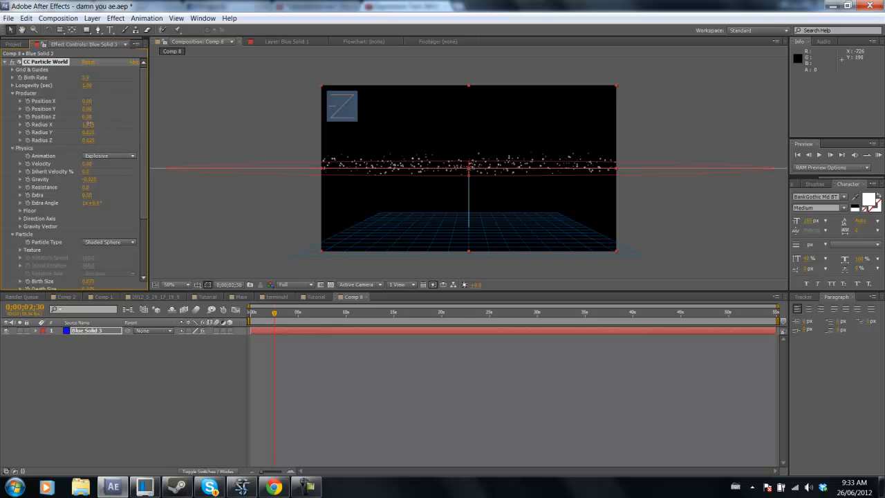
{"action": "left_click", "coordinate": [263, 136]}
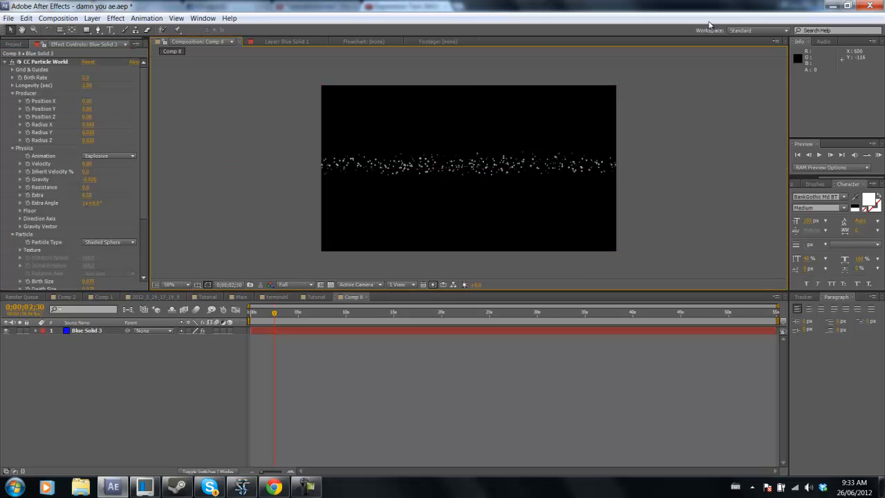
{"action": "left_click", "coordinate": [877, 155]}
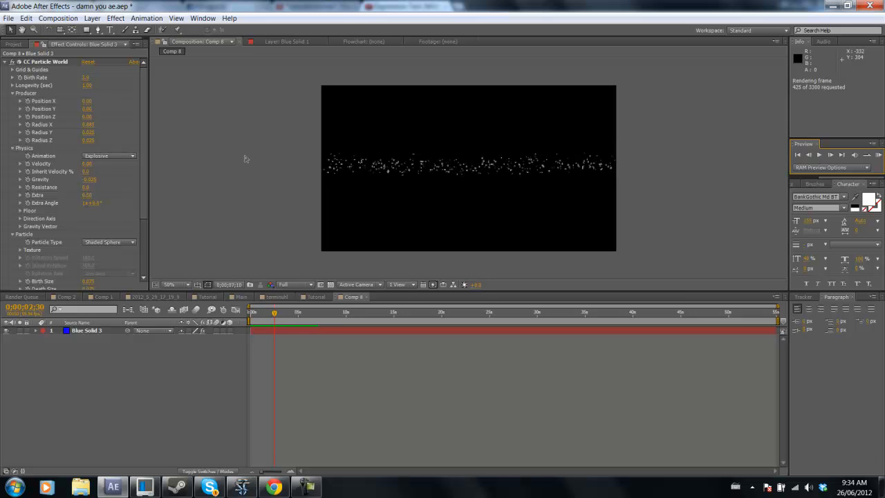
{"action": "key", "text": "space"}
{"action": "key", "text": "space"}
{"action": "left_click_drag", "start_coordinate": [140, 178], "coordinate": [142, 227]}
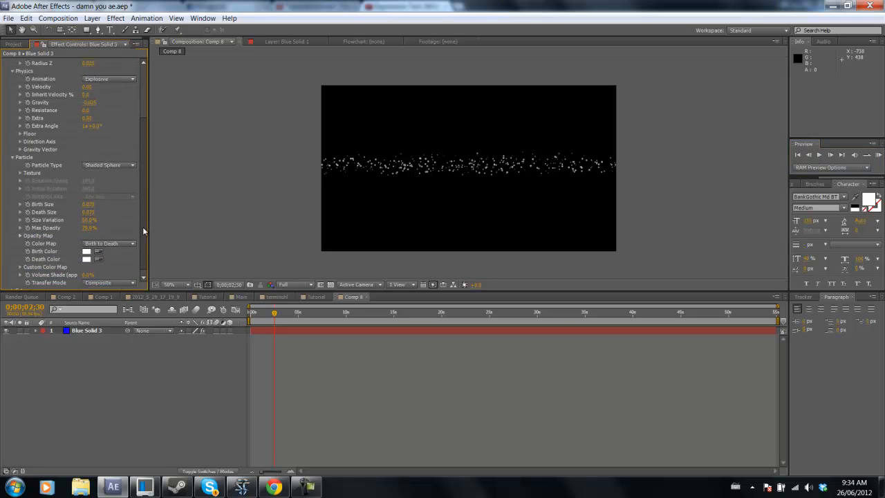
{"action": "left_click", "coordinate": [21, 142]}
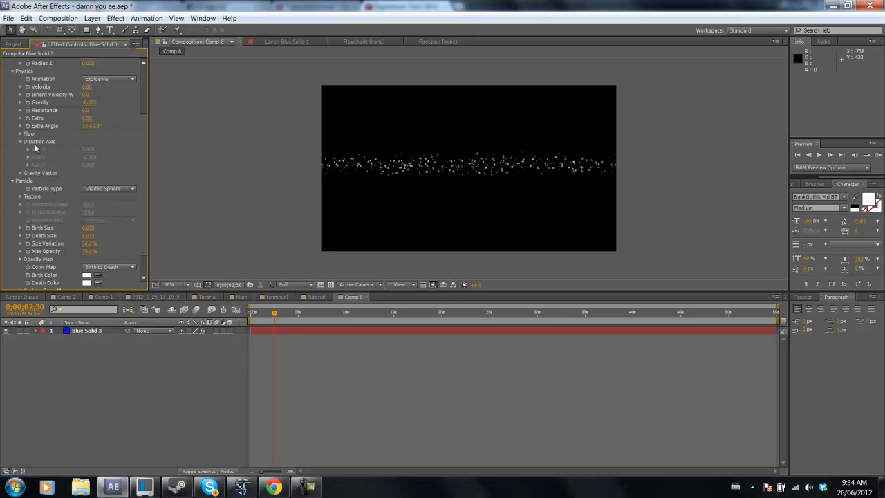
{"action": "left_click_drag", "start_coordinate": [142, 157], "coordinate": [148, 109]}
{"action": "left_click", "coordinate": [212, 138]}
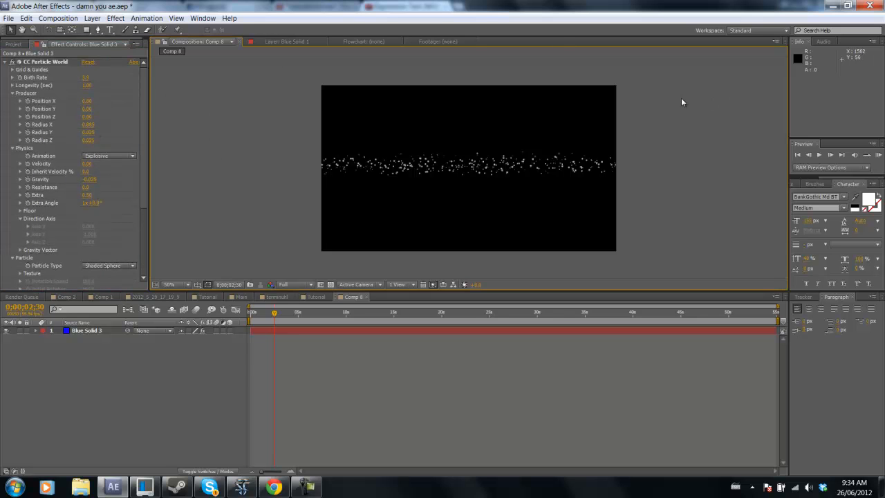
Duplicate the particle solid and rotate the copy by 180 degrees.
{"action": "left_click", "coordinate": [97, 332]}
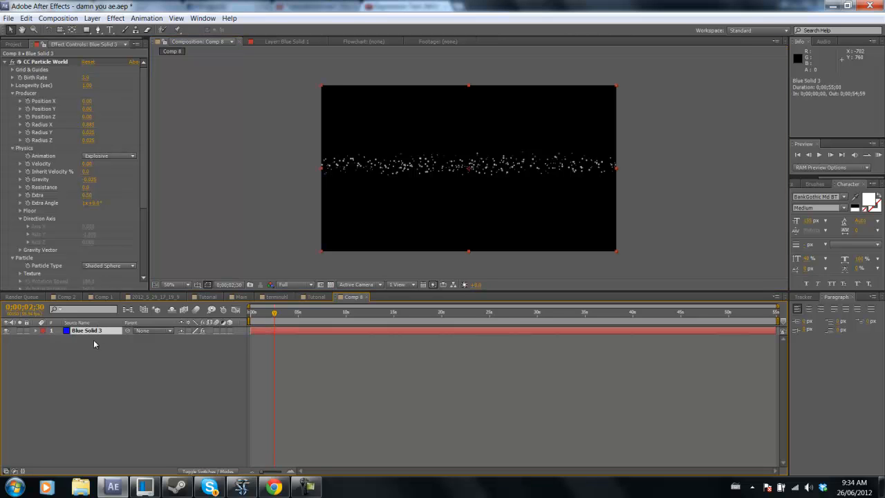
{"action": "key", "text": "ctrl+d"}
{"action": "key", "text": "r"}
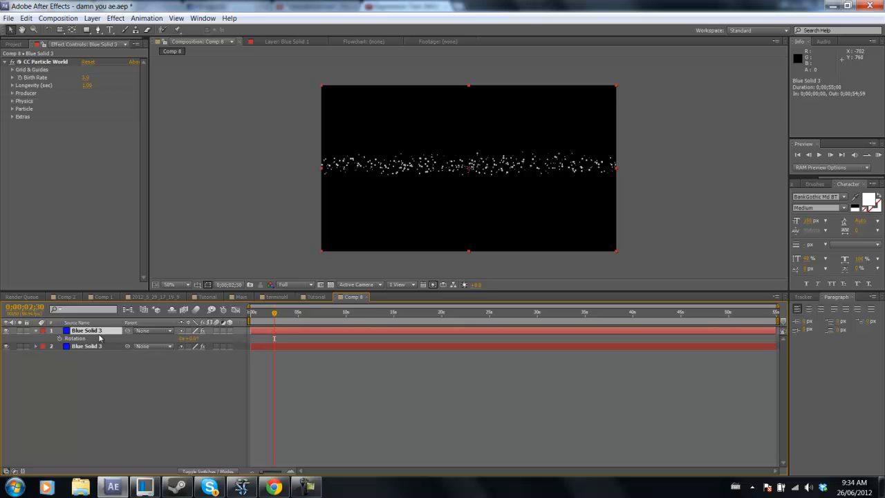
{"action": "left_click", "coordinate": [191, 339]}
{"action": "type", "text": "180"}
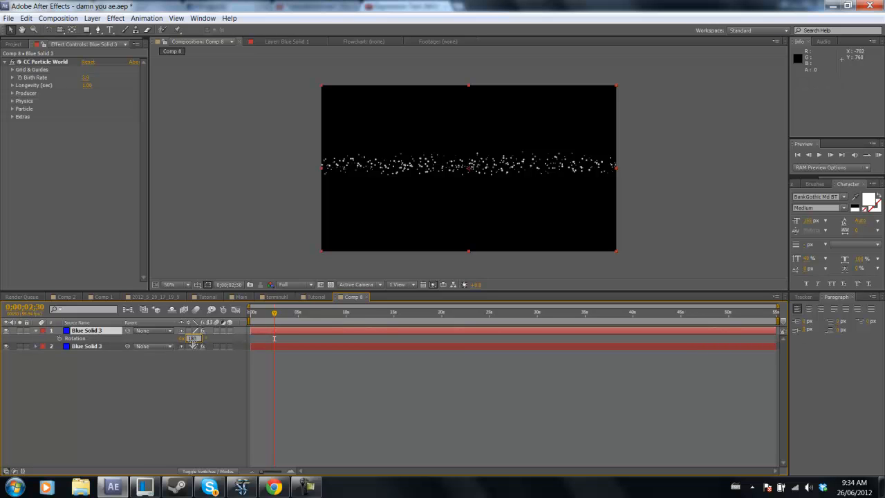
{"action": "key", "text": "Return"}
{"action": "left_click", "coordinate": [225, 185]}
Set the rotated copy's particle Death Color to violet-blue 5F3AFF.
{"action": "left_click", "coordinate": [84, 77]}
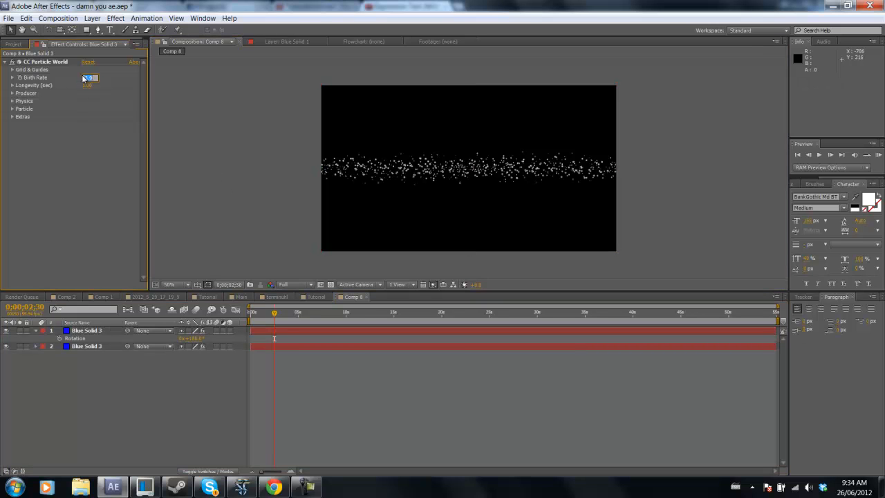
{"action": "key", "text": "Return"}
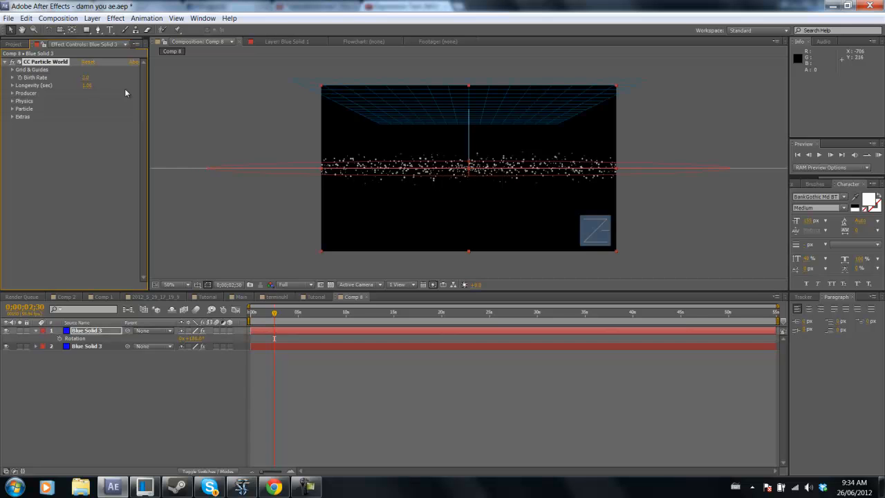
{"action": "left_click", "coordinate": [236, 245]}
{"action": "left_click", "coordinate": [12, 109]}
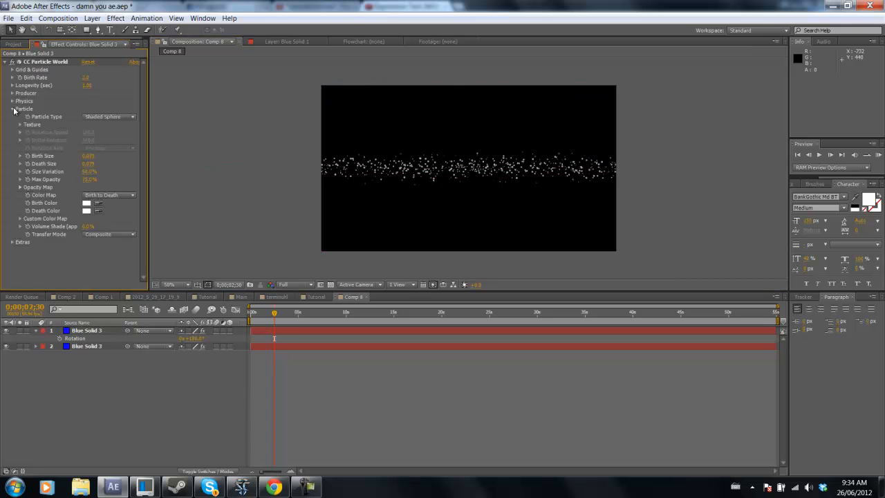
{"action": "left_click", "coordinate": [87, 210]}
{"action": "left_click_drag", "start_coordinate": [18, 78], "coordinate": [2, 85]}
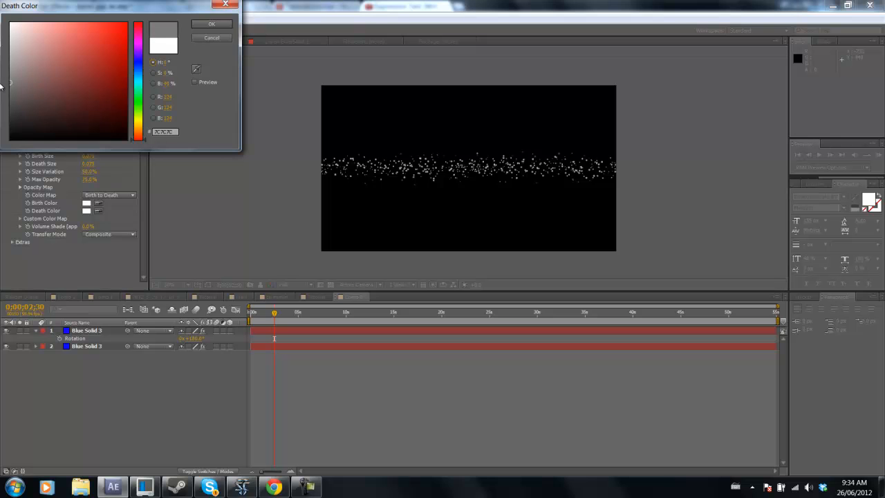
{"action": "left_click_drag", "start_coordinate": [106, 31], "coordinate": [148, 19]}
{"action": "left_click_drag", "start_coordinate": [139, 68], "coordinate": [100, 22]}
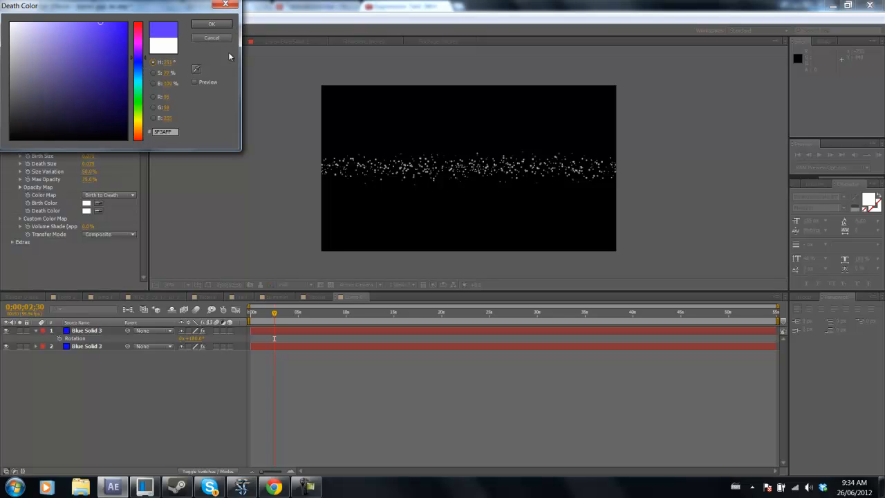
{"action": "left_click", "coordinate": [213, 23]}
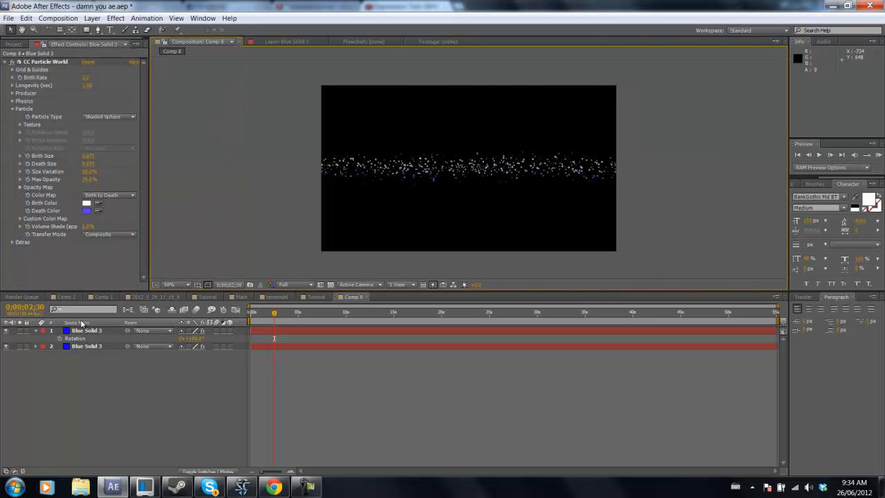
Place Comp 8 as the topmost layer in the Tutorial composition, above the adjustment layer.
{"action": "left_click", "coordinate": [315, 298]}
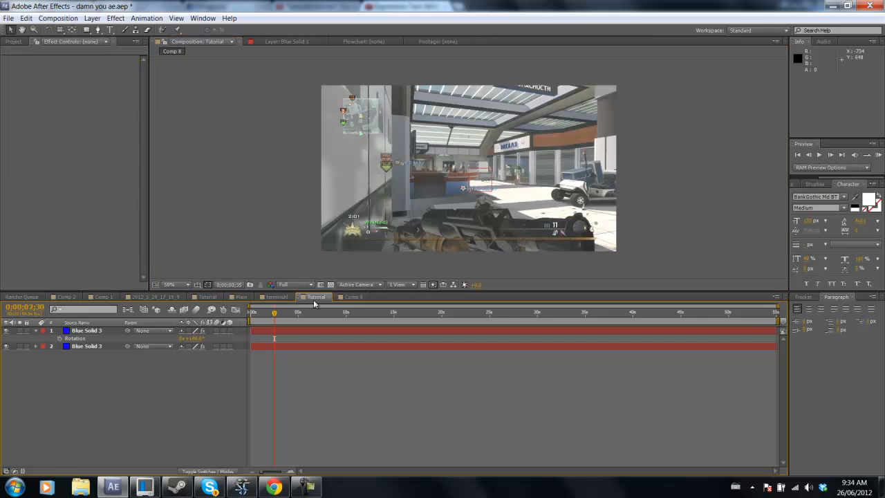
{"action": "scroll", "coordinate": [128, 362], "scroll_direction": "up", "scroll_amount": 3}
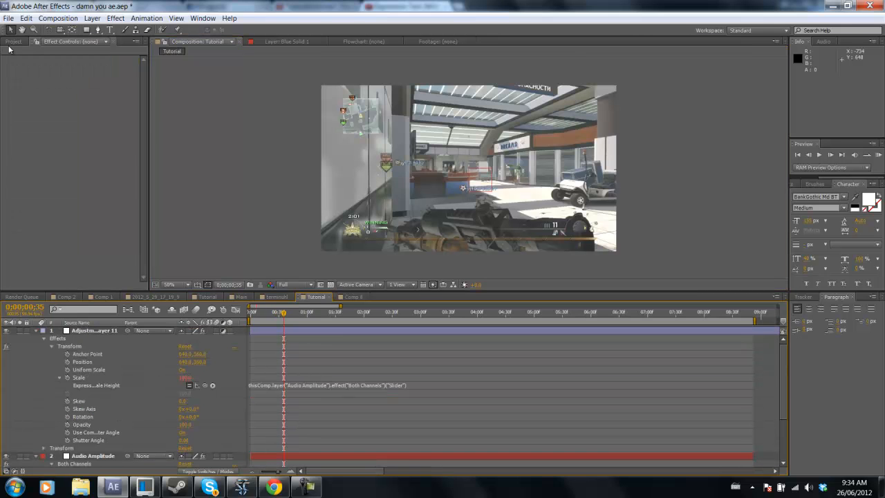
{"action": "left_click", "coordinate": [12, 42]}
{"action": "left_click_drag", "start_coordinate": [44, 145], "coordinate": [97, 331]}
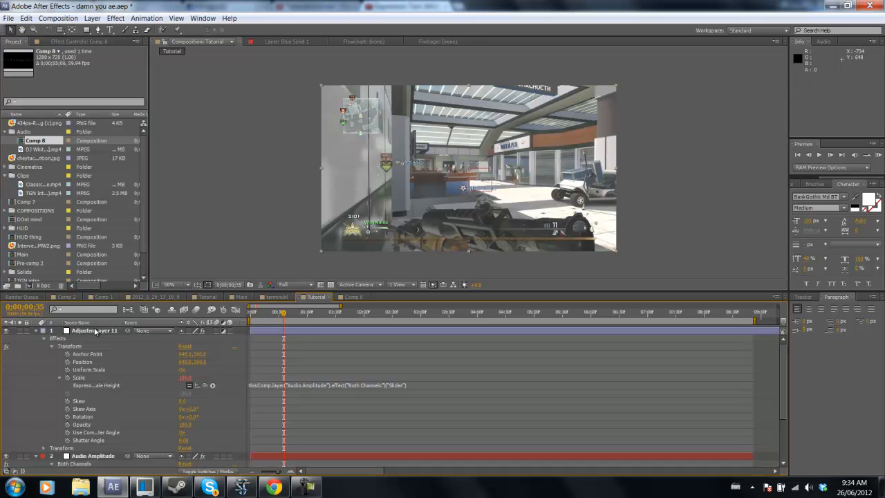
{"action": "left_click", "coordinate": [224, 222]}
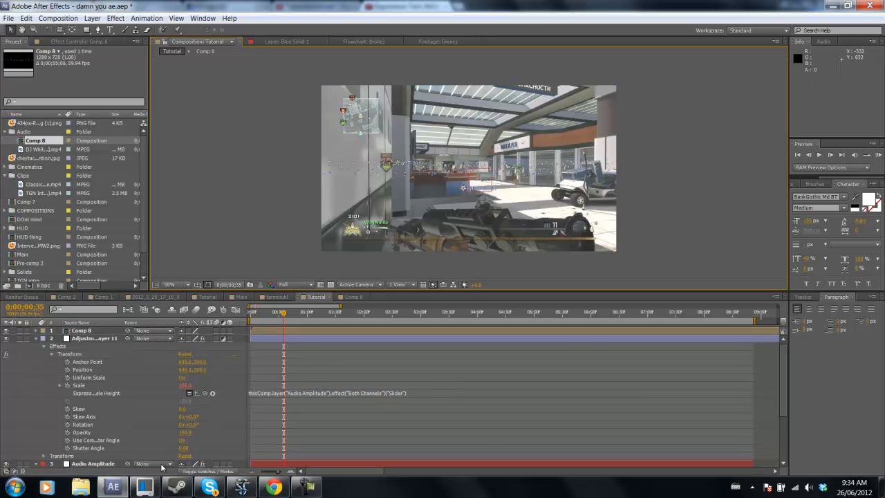
Set the Comp 8 layer's blending mode to Add.
{"action": "left_click", "coordinate": [207, 471]}
{"action": "left_click", "coordinate": [194, 332]}
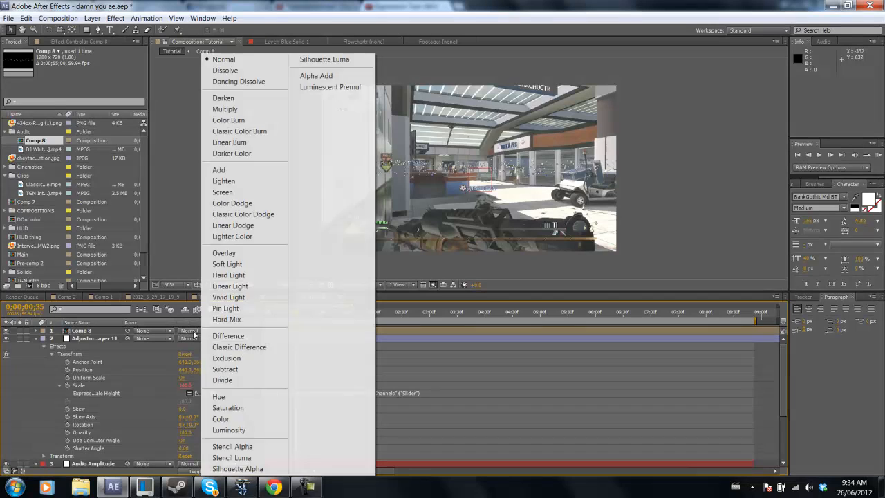
{"action": "left_click", "coordinate": [218, 170]}
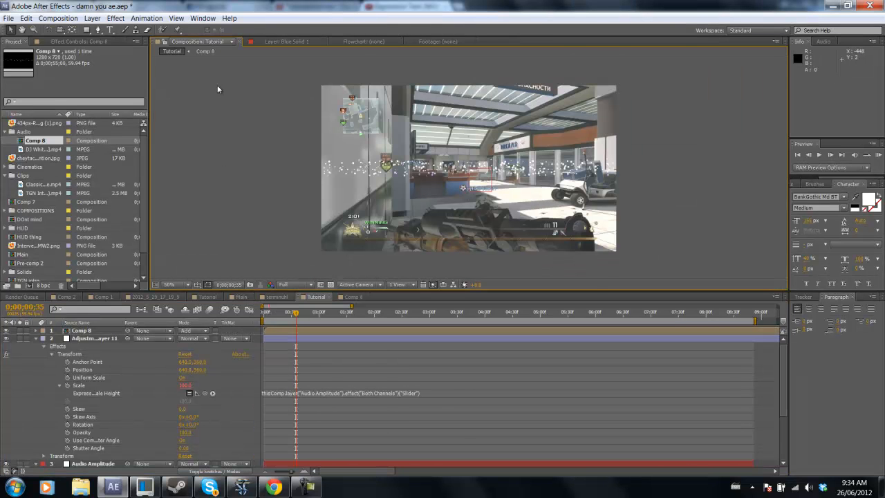
Create a new adjustment layer above Comp 8 and apply the Magic Bullet Looks effect to it.
{"action": "left_click", "coordinate": [91, 18]}
{"action": "mouse_move", "coordinate": [104, 30]}
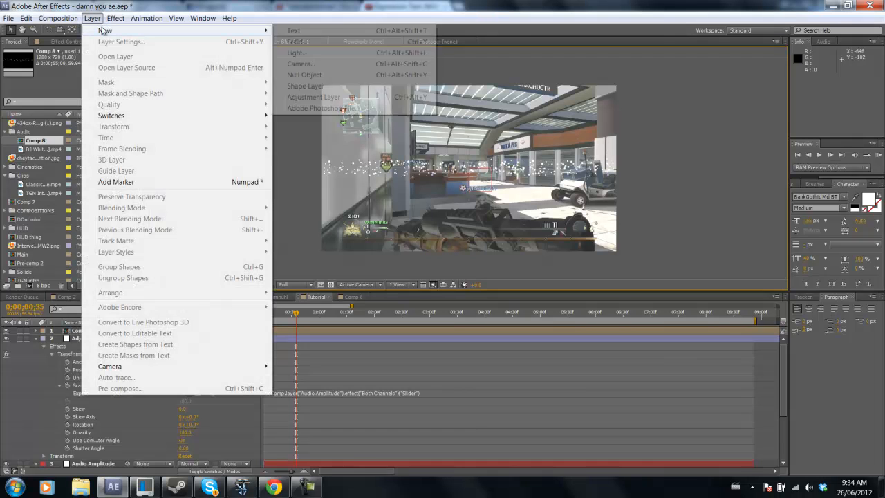
{"action": "left_click", "coordinate": [315, 97]}
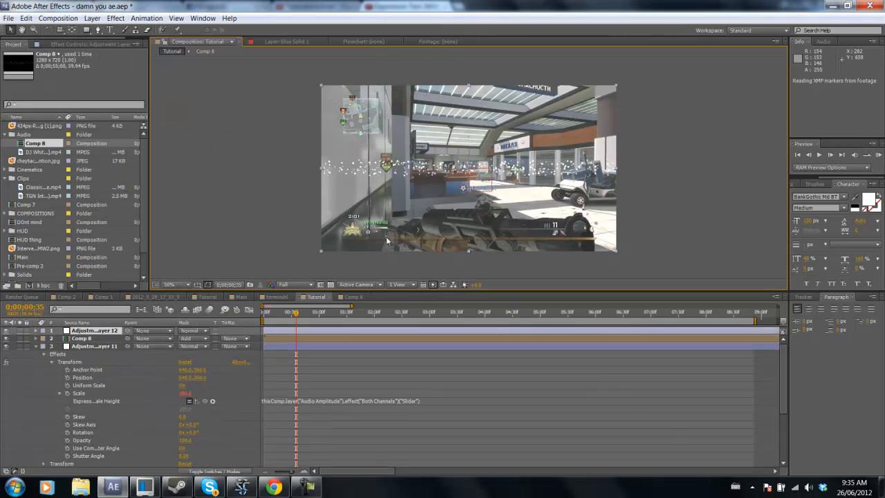
{"action": "left_click", "coordinate": [115, 18]}
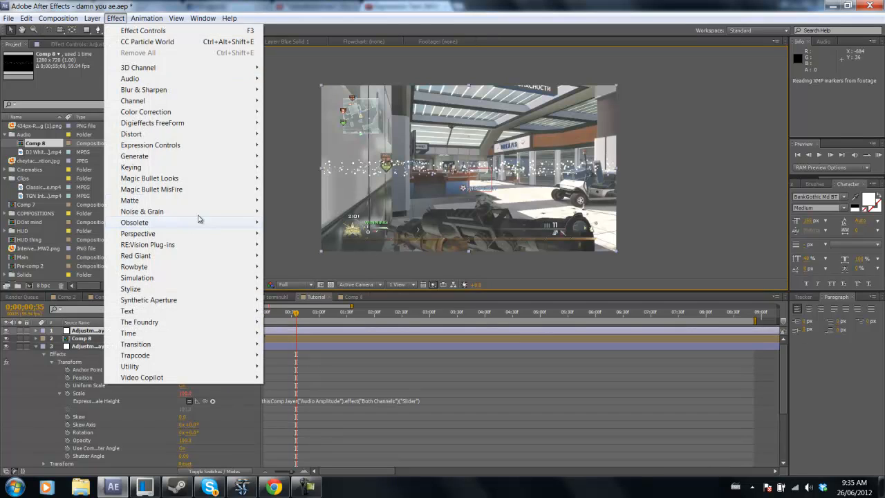
{"action": "left_click", "coordinate": [271, 178]}
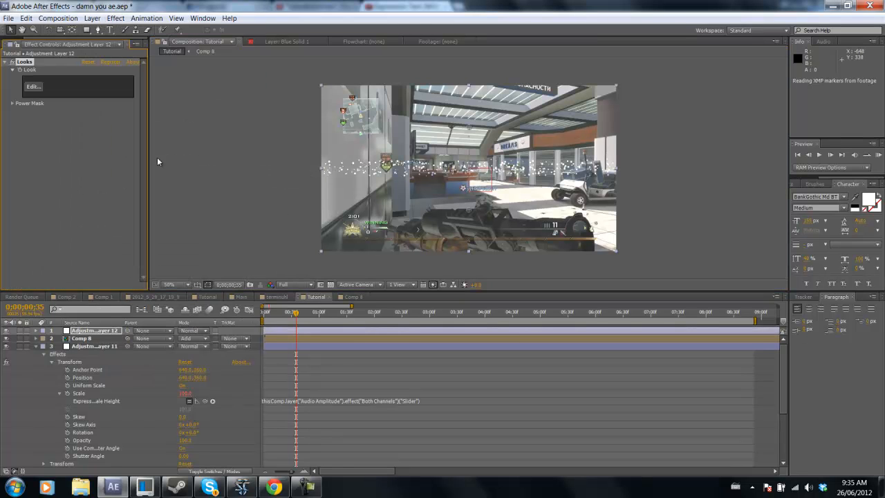
Open the Looks editor, choose the Nelson Clean CC look and apply it to the adjustment layer.
{"action": "left_click", "coordinate": [33, 88]}
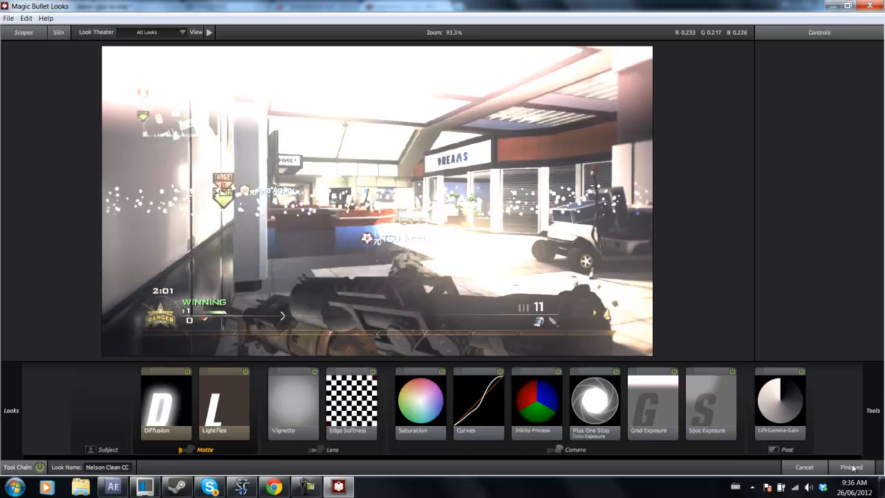
{"action": "left_click", "coordinate": [853, 467]}
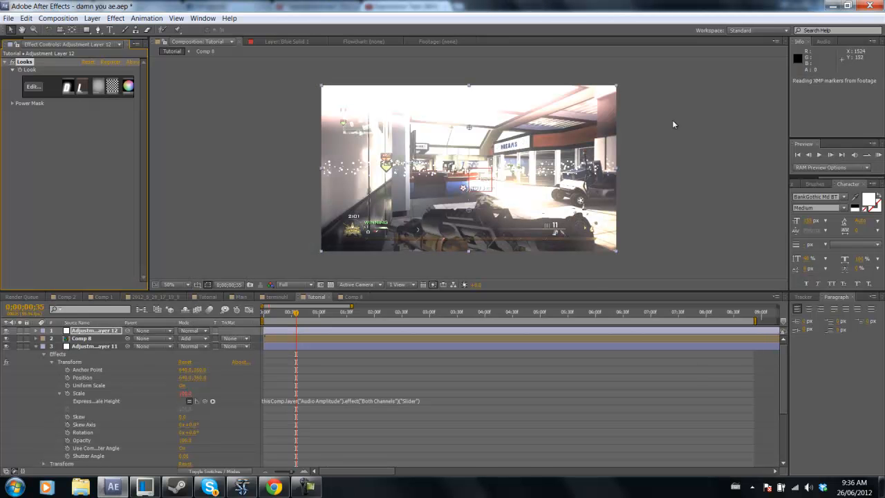
{"action": "left_click", "coordinate": [681, 121]}
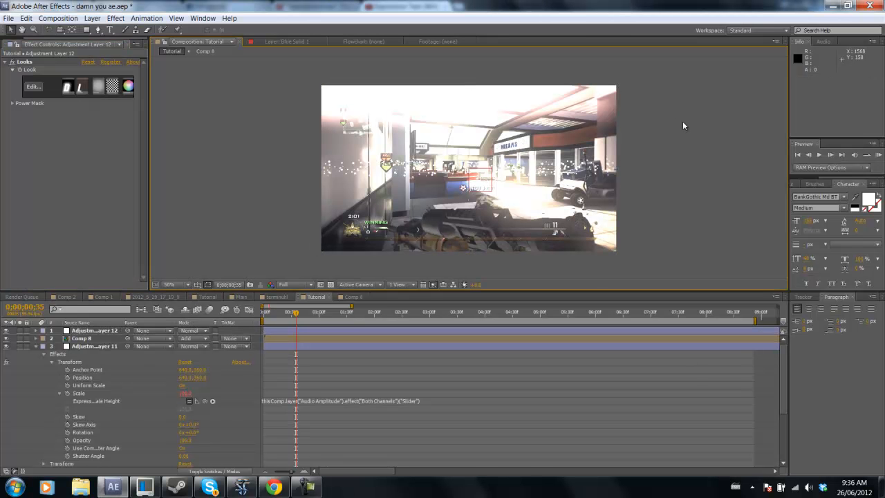
Find the Polar Coordinates distortion effect and apply it to the Comp 8 layer.
{"action": "left_click", "coordinate": [98, 337]}
{"action": "left_click", "coordinate": [123, 20]}
{"action": "mouse_move", "coordinate": [170, 91]}
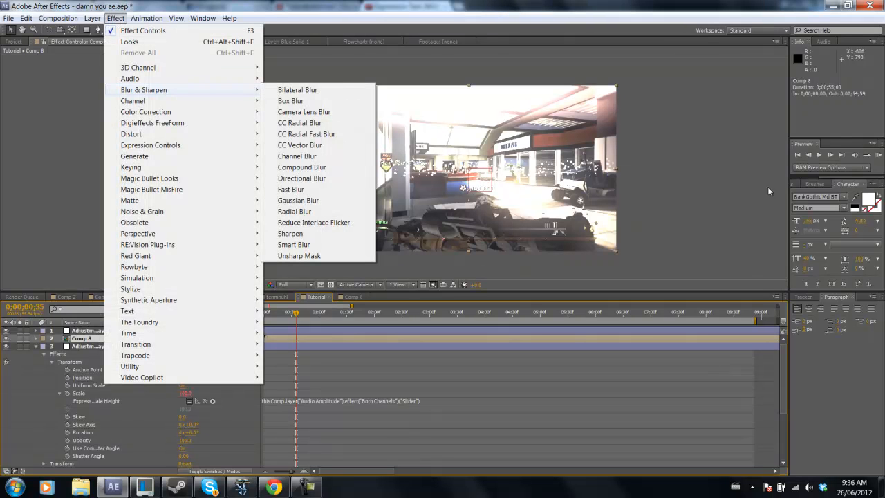
{"action": "left_click", "coordinate": [799, 188]}
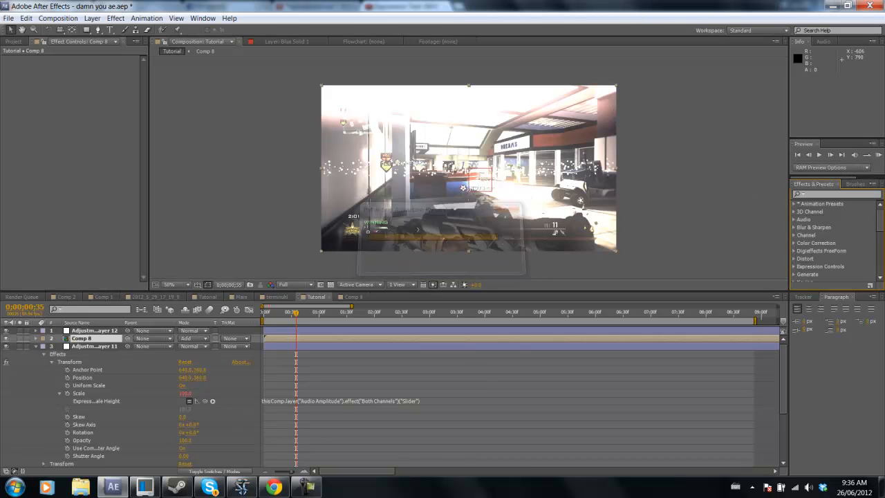
{"action": "left_click", "coordinate": [855, 196]}
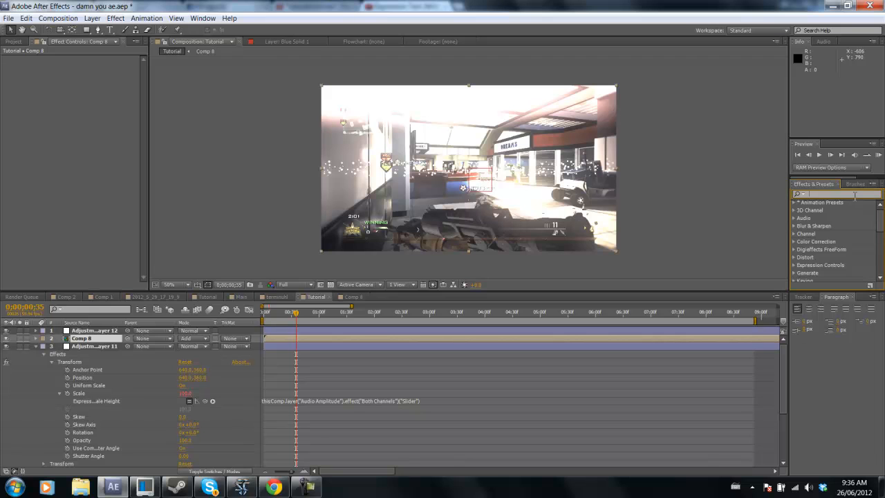
{"action": "type", "text": "polar"}
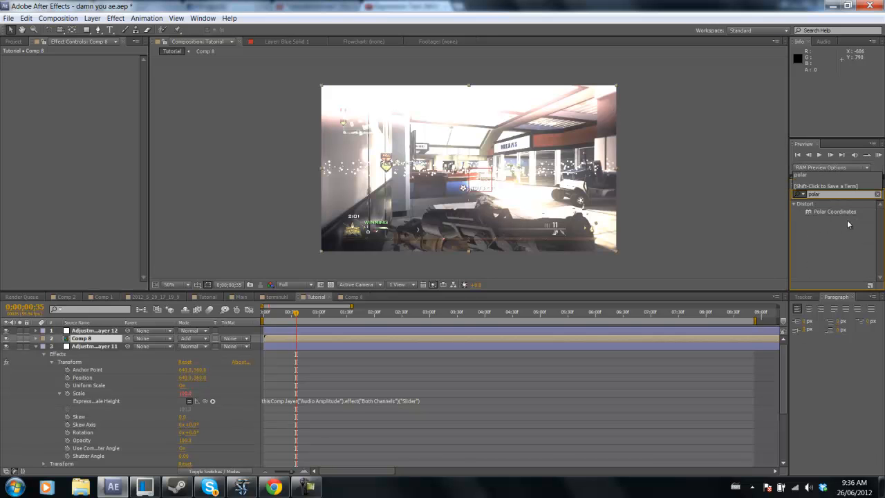
{"action": "left_click_drag", "start_coordinate": [840, 217], "coordinate": [102, 339]}
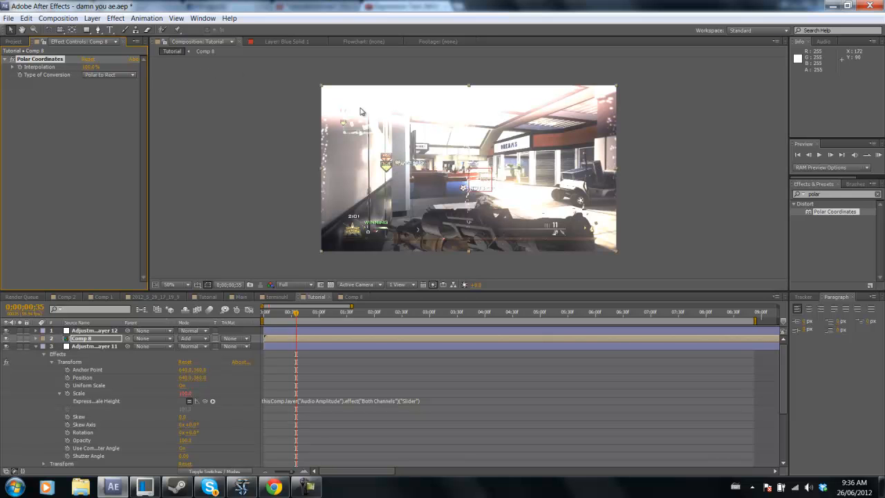
Set the Polar Coordinates Type of Conversion to Rect to Polar with Interpolation at 100%.
{"action": "left_click", "coordinate": [94, 79]}
{"action": "left_click", "coordinate": [103, 86]}
{"action": "left_click_drag", "start_coordinate": [87, 71], "coordinate": [546, 120]}
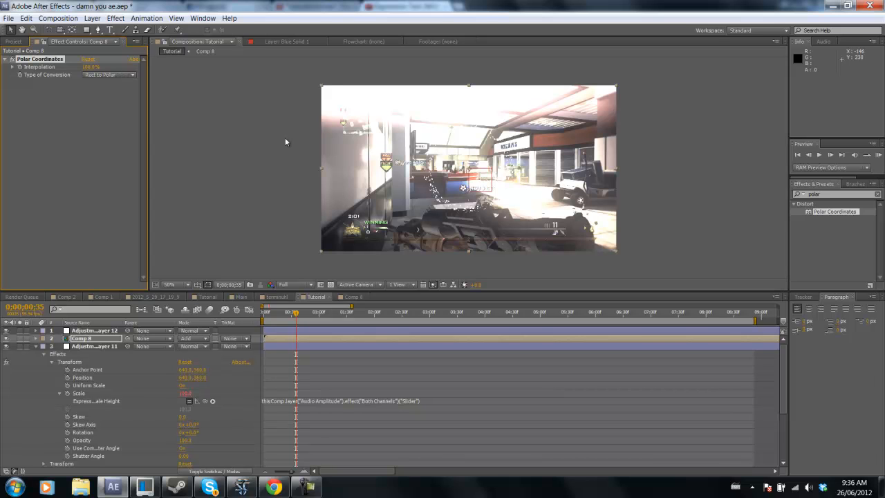
Scale the Comp 8 layer up to about 171% so the particle ring is larger, and preview the composition.
{"action": "left_click", "coordinate": [289, 166]}
{"action": "key", "text": "period"}
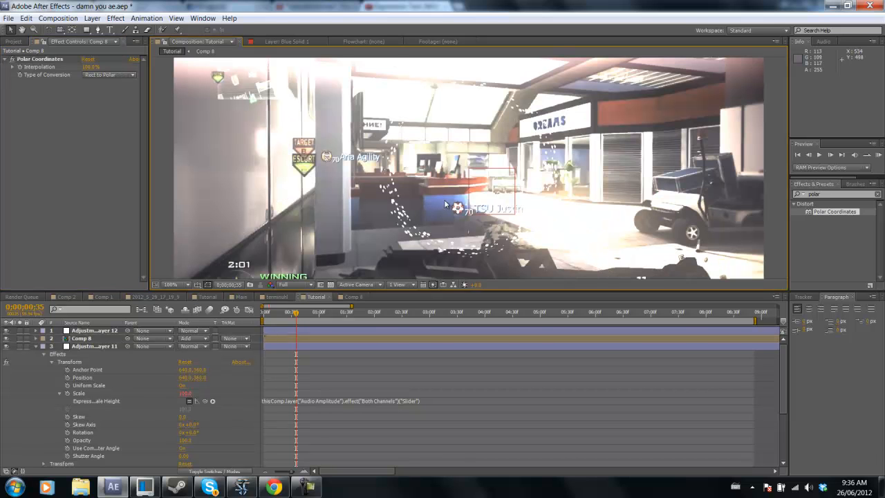
{"action": "key", "text": "comma"}
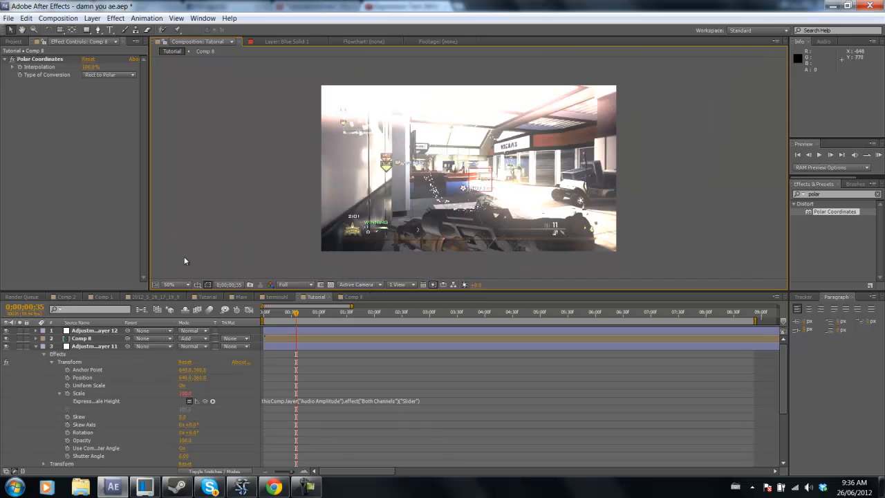
{"action": "left_click", "coordinate": [82, 339]}
{"action": "key", "text": "s"}
{"action": "left_click_drag", "start_coordinate": [196, 350], "coordinate": [210, 351]}
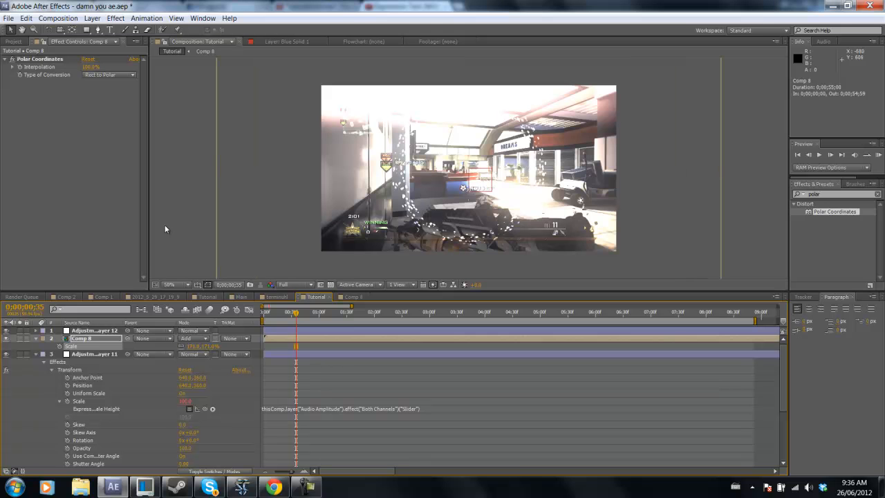
{"action": "left_click", "coordinate": [878, 155]}
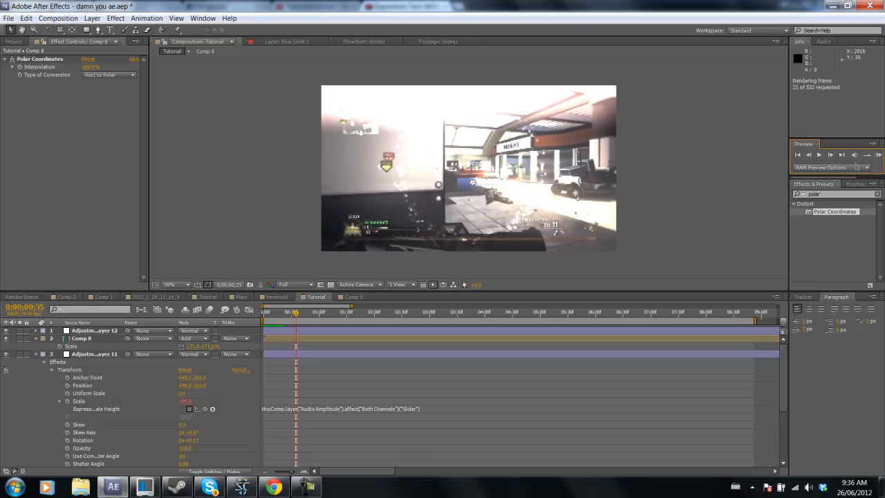
{"action": "left_click", "coordinate": [819, 158]}
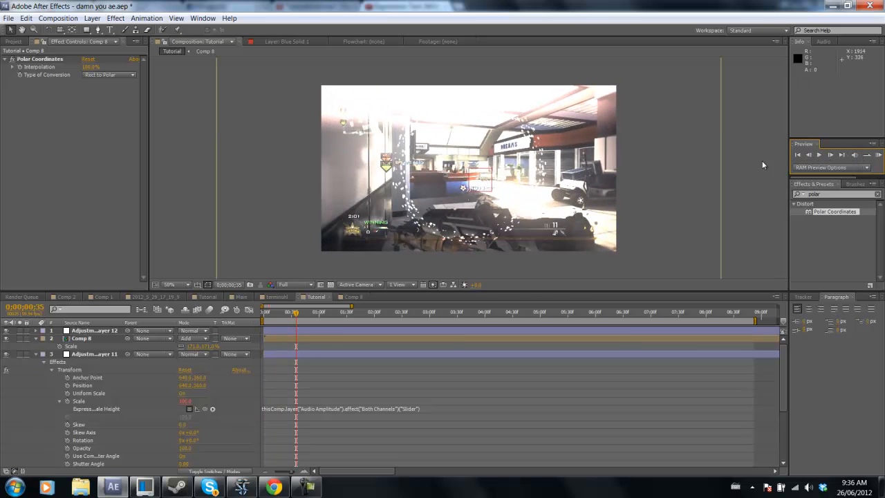
In Comp 8, set the CC Particle World Birth Rate of the lower Blue Solid 3 layer to 7.
{"action": "left_click", "coordinate": [353, 297]}
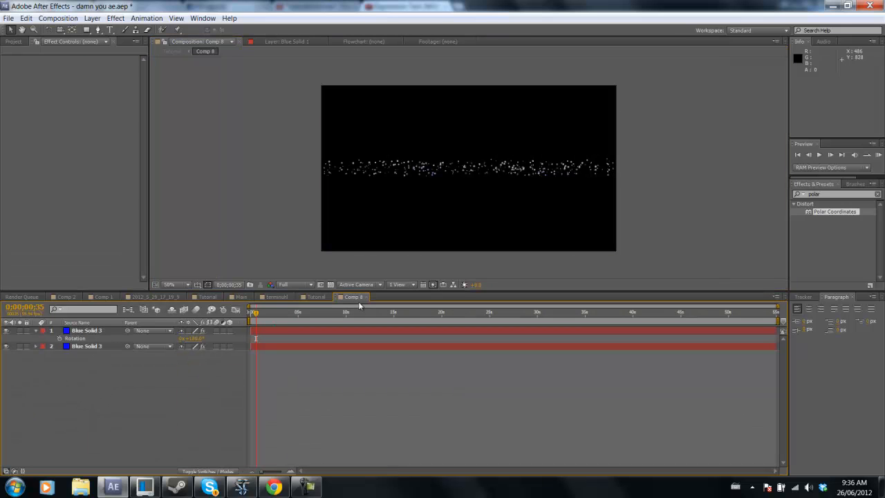
{"action": "left_click", "coordinate": [97, 331]}
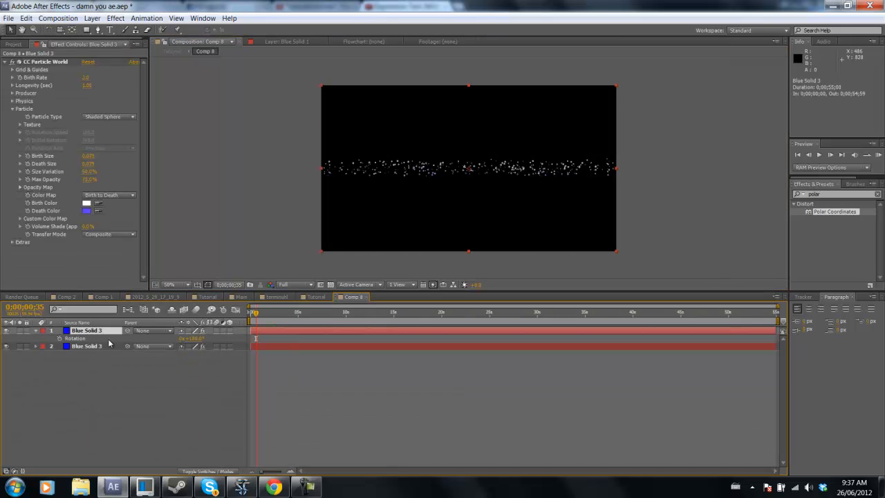
{"action": "left_click", "coordinate": [93, 346]}
{"action": "left_click", "coordinate": [65, 62]}
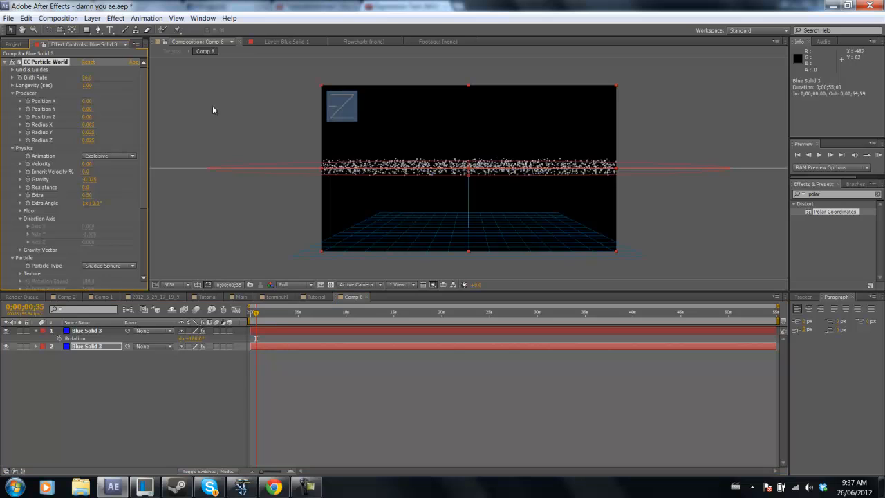
{"action": "left_click", "coordinate": [88, 77]}
{"action": "type", "text": "7"}
{"action": "key", "text": "Return"}
{"action": "left_click", "coordinate": [256, 243]}
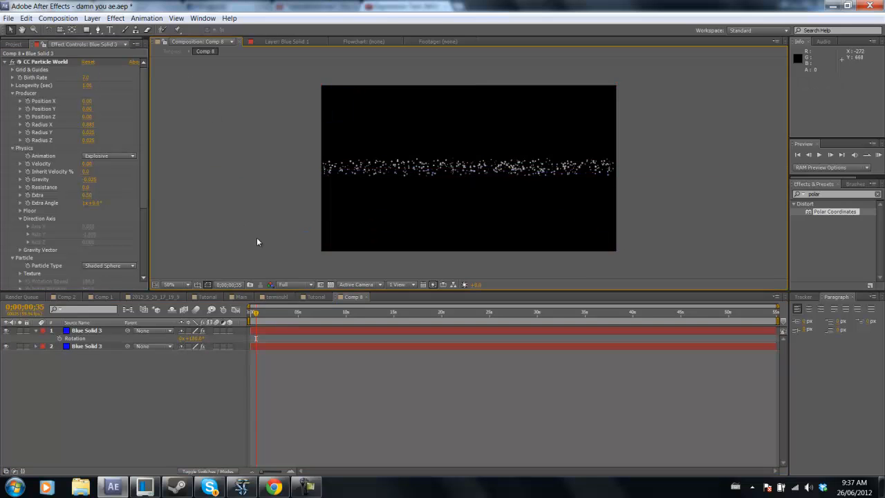
In the Tutorial composition, duplicate the Audio Amplitude layer and set the copy's Slider expression to linear(value,51,65,100,200).
{"action": "left_click", "coordinate": [316, 298]}
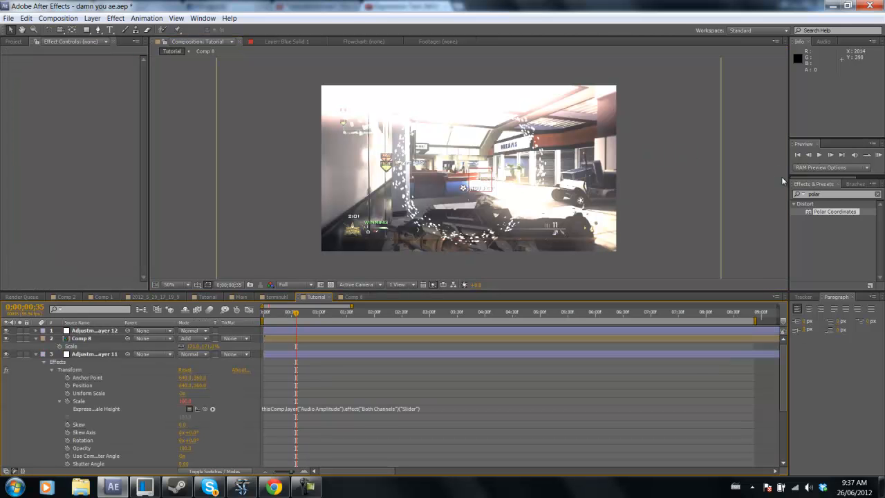
{"action": "scroll", "coordinate": [100, 355], "scroll_direction": "down", "scroll_amount": 6}
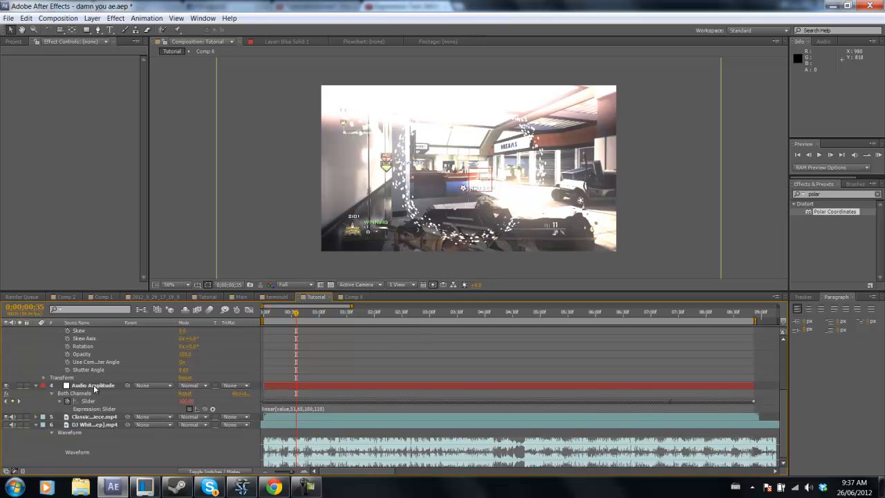
{"action": "left_click", "coordinate": [94, 386]}
{"action": "key", "text": "ctrl+d"}
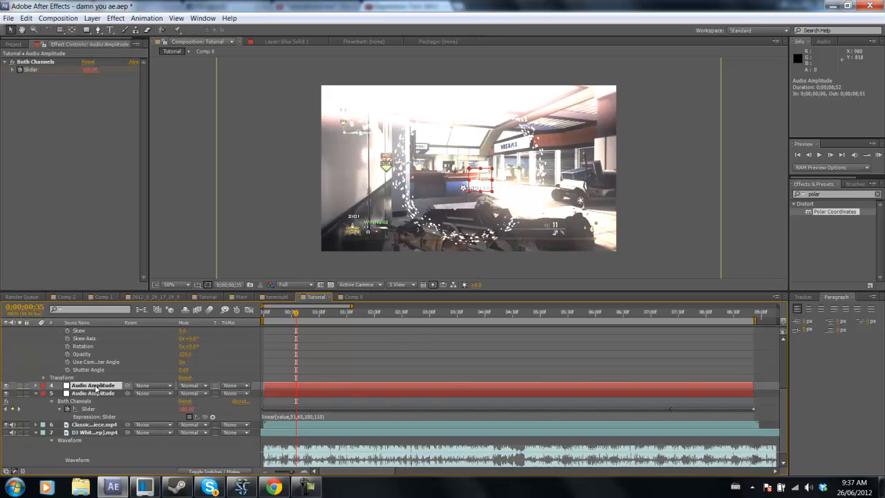
{"action": "key", "text": "u"}
{"action": "left_click", "coordinate": [303, 409]}
{"action": "left_click", "coordinate": [316, 409]}
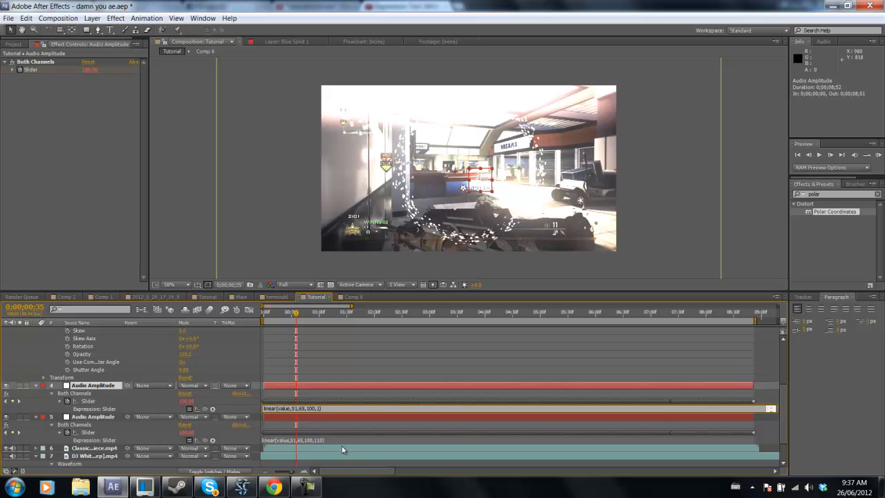
{"action": "type", "text": "20"}
{"action": "left_click", "coordinate": [292, 392]}
{"action": "scroll", "coordinate": [283, 390], "scroll_direction": "down", "scroll_amount": 5}
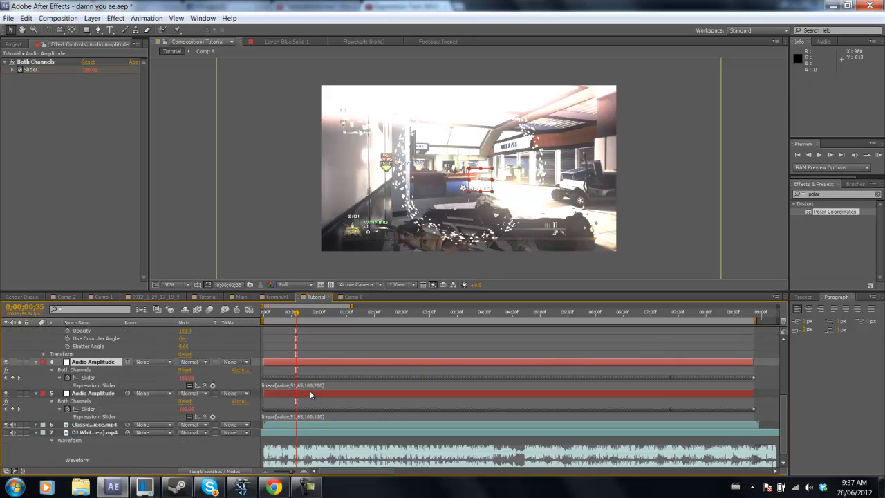
Set the output range in the duplicated Audio Amplitude layer's Slider expression to 175 and 230.
{"action": "left_click", "coordinate": [314, 386]}
{"action": "left_click", "coordinate": [316, 385]}
{"action": "key", "text": "BackSpace"}
{"action": "key", "text": "BackSpace"}
{"action": "type", "text": "17"}
{"action": "key", "text": "BackSpace"}
{"action": "key", "text": "BackSpace"}
{"action": "type", "text": "75"}
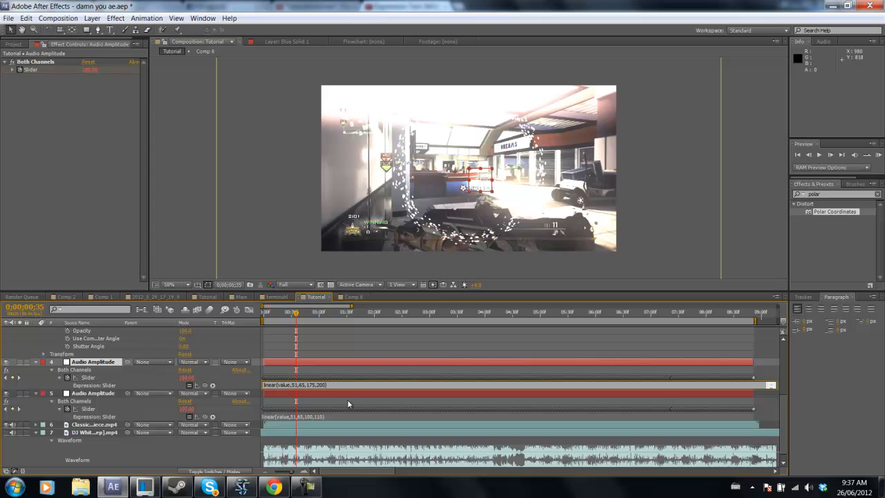
{"action": "left_click", "coordinate": [185, 248]}
Add an expression to Comp 8's Scale and link it to the Both Channels Slider of Audio Amplitude 2.
{"action": "scroll", "coordinate": [101, 366], "scroll_direction": "up", "scroll_amount": 5}
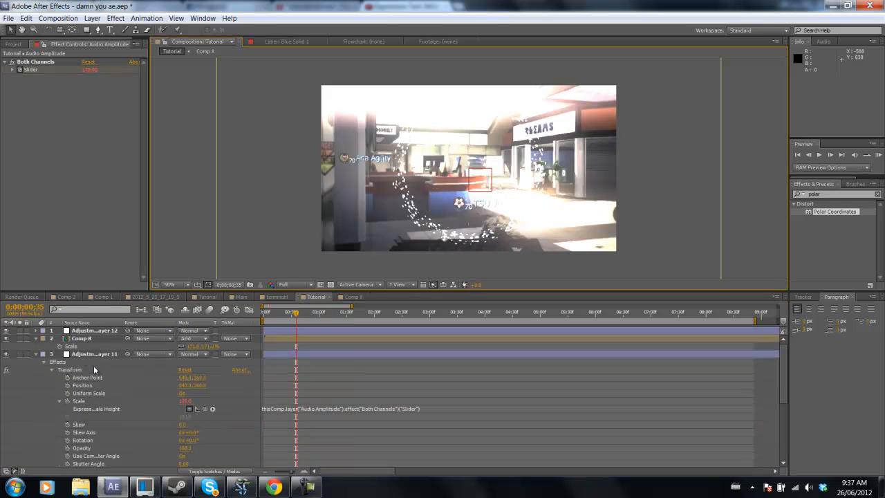
{"action": "left_click", "coordinate": [63, 349]}
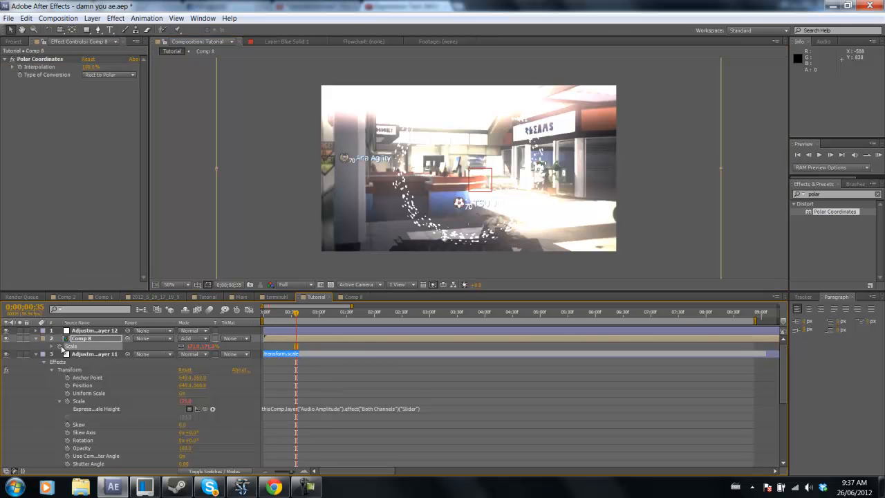
{"action": "scroll", "coordinate": [106, 351], "scroll_direction": "down", "scroll_amount": 5}
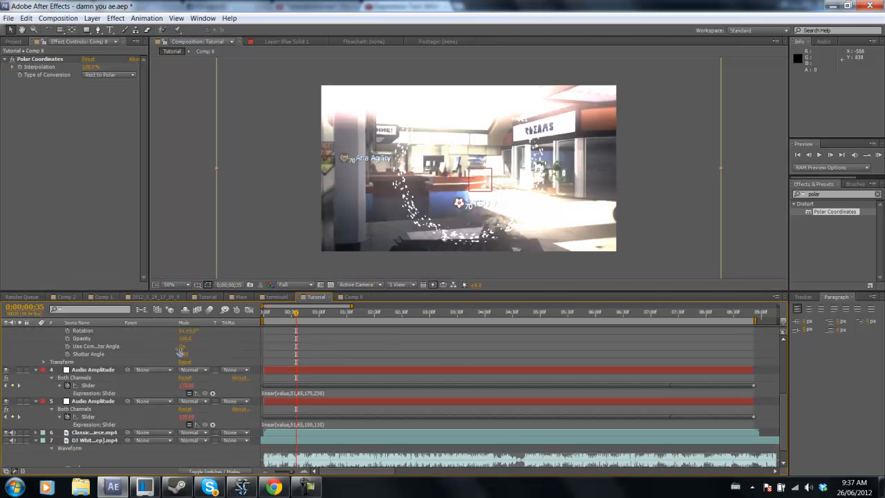
{"action": "scroll", "coordinate": [180, 353], "scroll_direction": "up", "scroll_amount": 5}
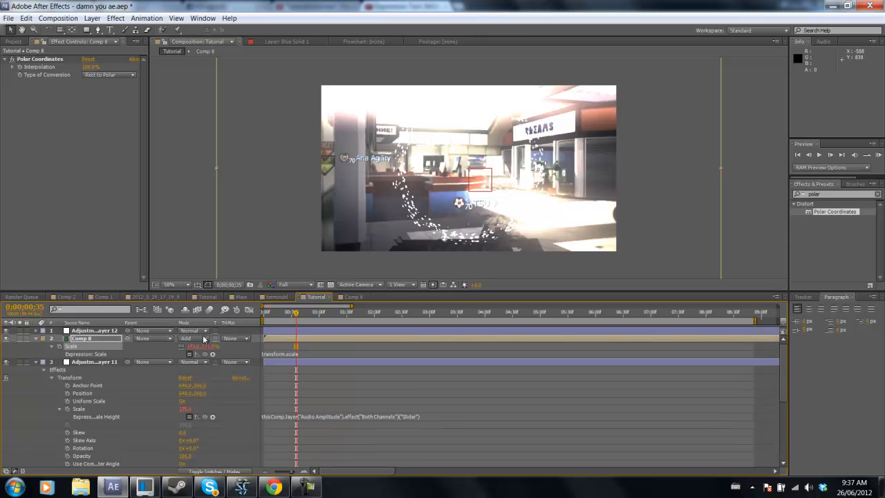
{"action": "left_click_drag", "start_coordinate": [205, 356], "coordinate": [109, 437]}
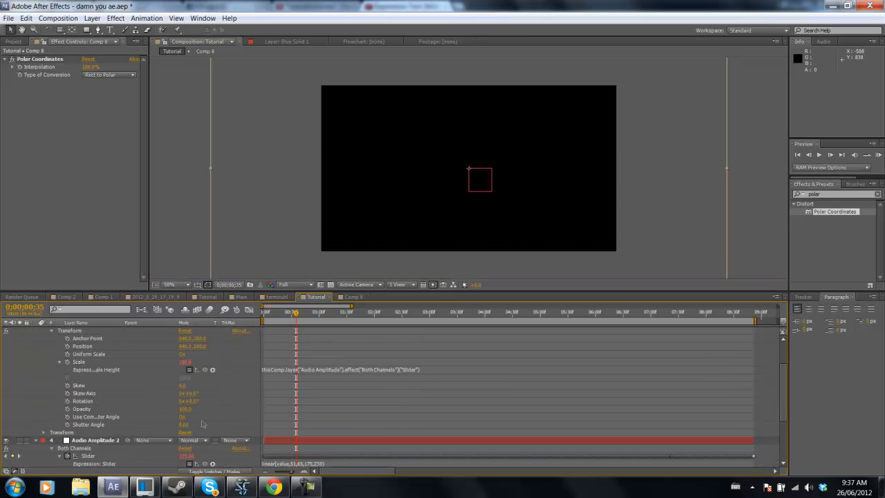
{"action": "left_click_drag", "start_coordinate": [205, 347], "coordinate": [98, 450]}
{"action": "left_click", "coordinate": [181, 247]}
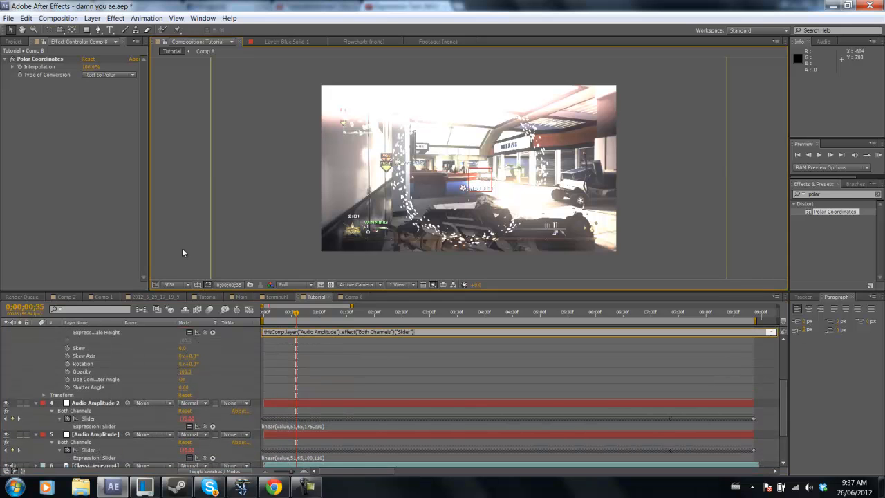
Preview the Tutorial composition to check how the particle ring's scale pulses with the song.
{"action": "left_click", "coordinate": [878, 155]}
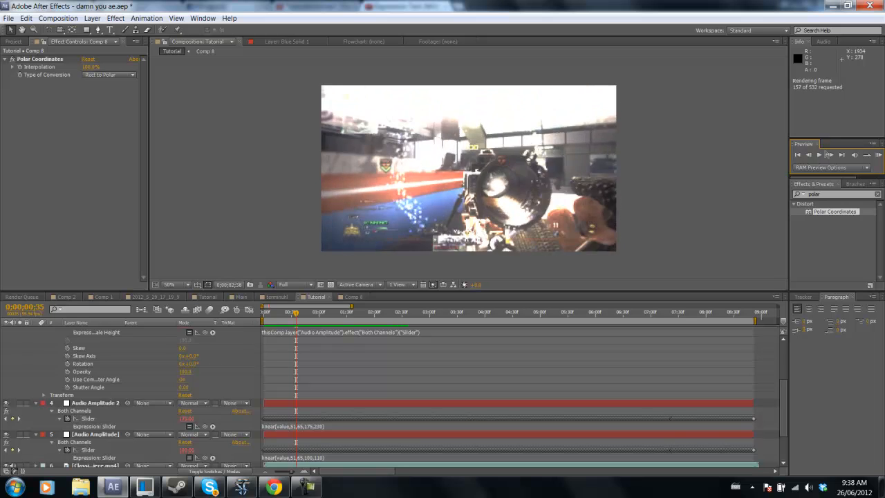
{"action": "key", "text": "space"}
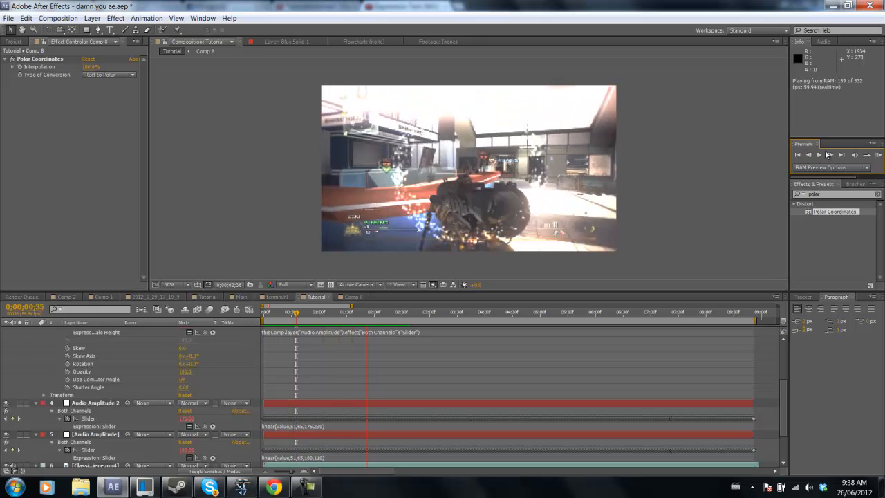
{"action": "key", "text": "space"}
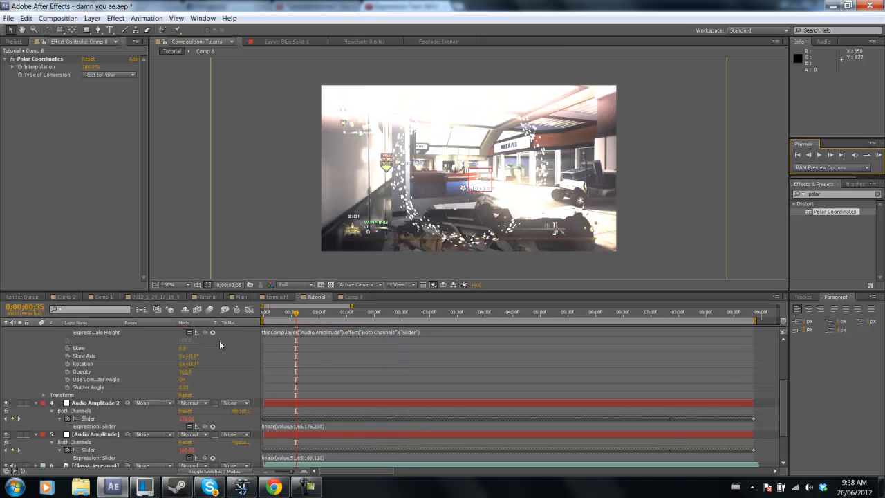
Move the Comp 8 layer below Adjustment Layer 11 in the layer stack.
{"action": "scroll", "coordinate": [156, 380], "scroll_direction": "up", "scroll_amount": 4}
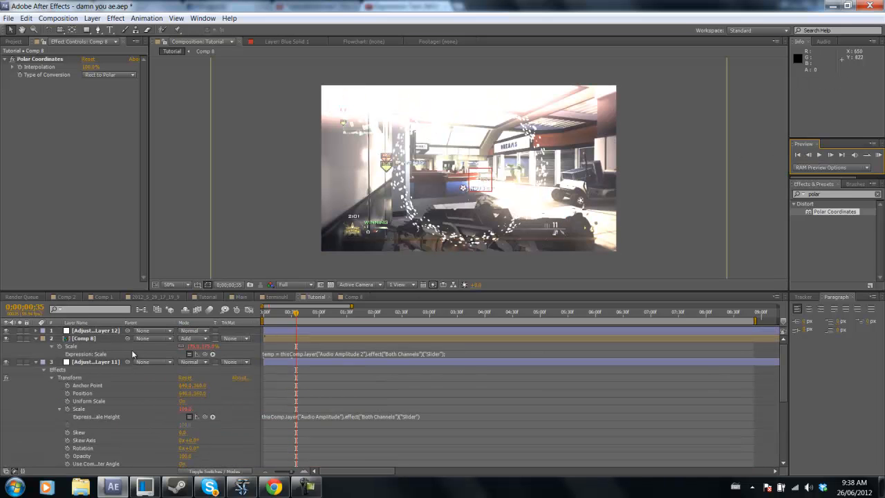
{"action": "left_click_drag", "start_coordinate": [110, 336], "coordinate": [106, 391]}
{"action": "left_click", "coordinate": [176, 161]}
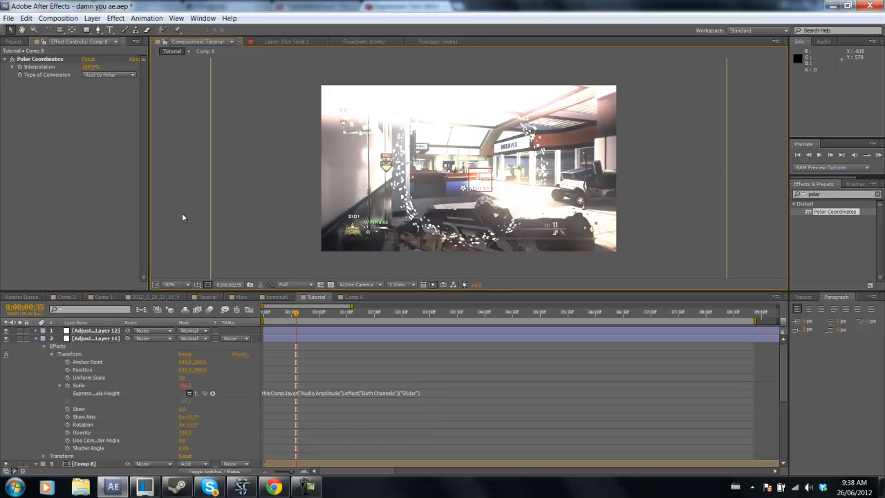
Duplicate the Audio Amplitude 2 layer and set the copy's Slider expression to linear(value,31,65,0,100).
{"action": "scroll", "coordinate": [121, 397], "scroll_direction": "down", "scroll_amount": 4}
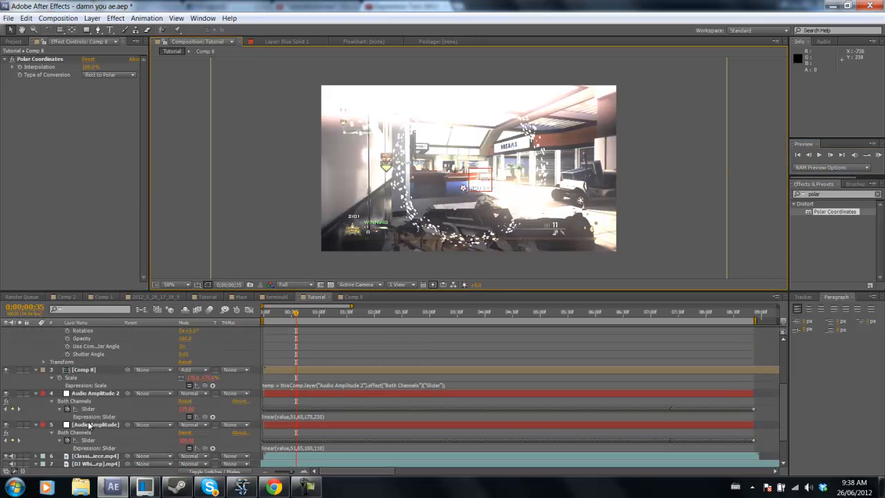
{"action": "left_click", "coordinate": [91, 394]}
{"action": "key", "text": "ctrl+d"}
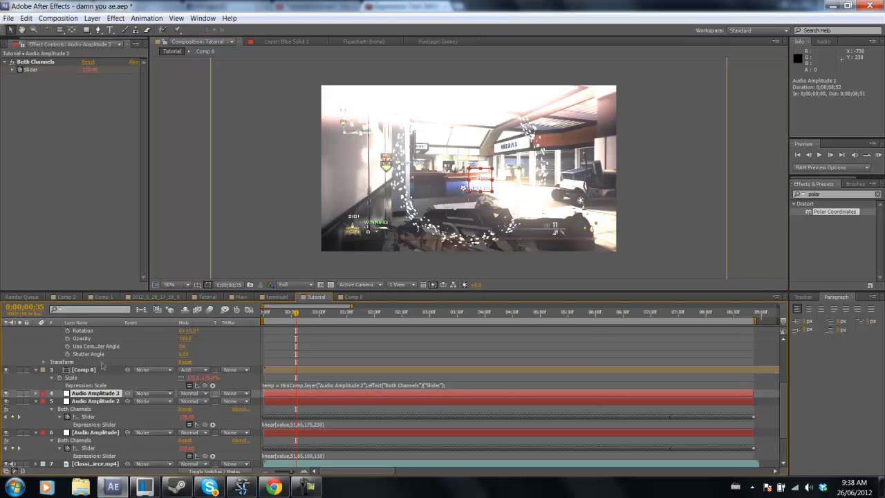
{"action": "key", "text": "e"}
{"action": "key", "text": "e"}
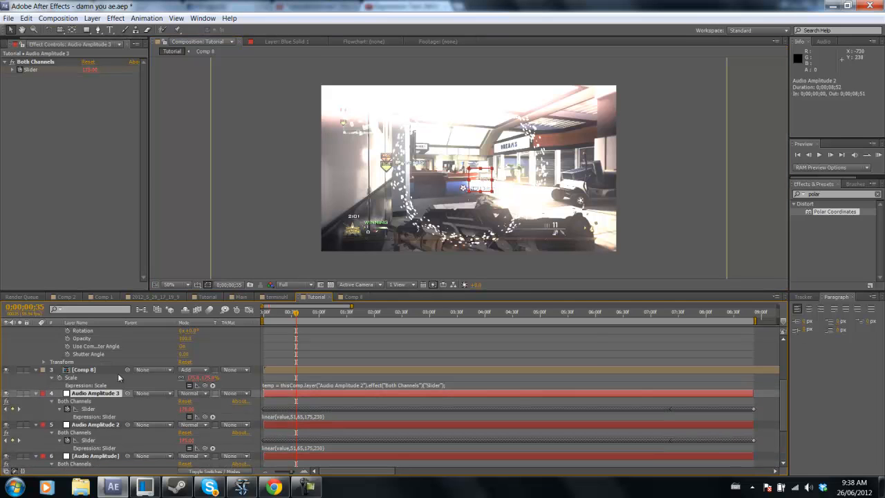
{"action": "left_click", "coordinate": [292, 417]}
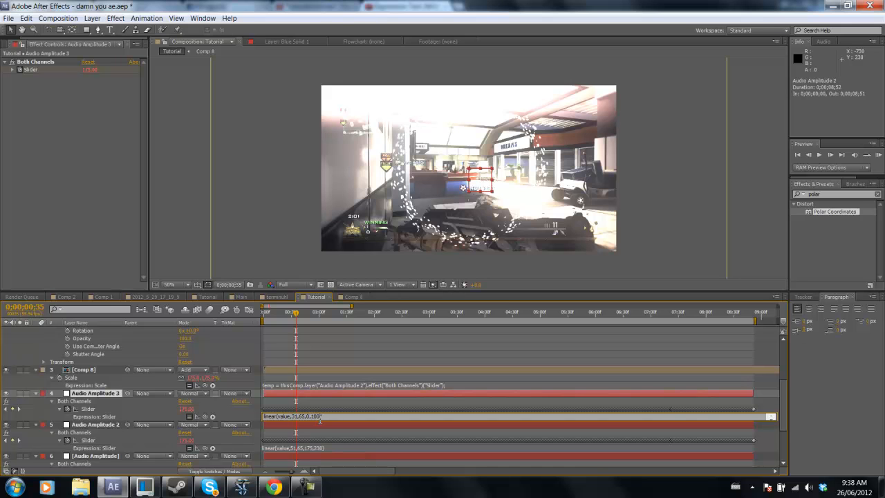
{"action": "left_click", "coordinate": [192, 237]}
Raise the maximum output in Audio Amplitude 3's Slider expression to 150.
{"action": "left_click", "coordinate": [314, 418]}
{"action": "left_click", "coordinate": [319, 416]}
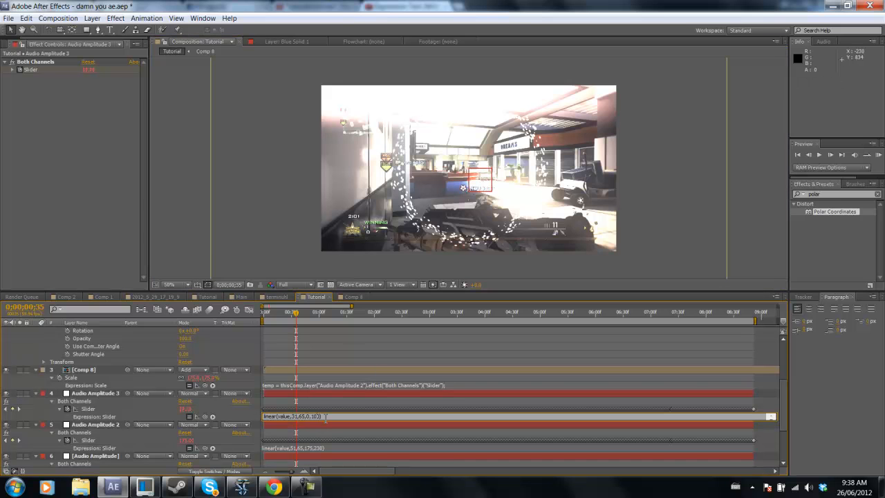
{"action": "key", "text": "Left"}
{"action": "left_click", "coordinate": [180, 218]}
Add an expression to Comp 8's Opacity and link it to the Both Channels Slider of Audio Amplitude 3.
{"action": "scroll", "coordinate": [131, 390], "scroll_direction": "up", "scroll_amount": 1}
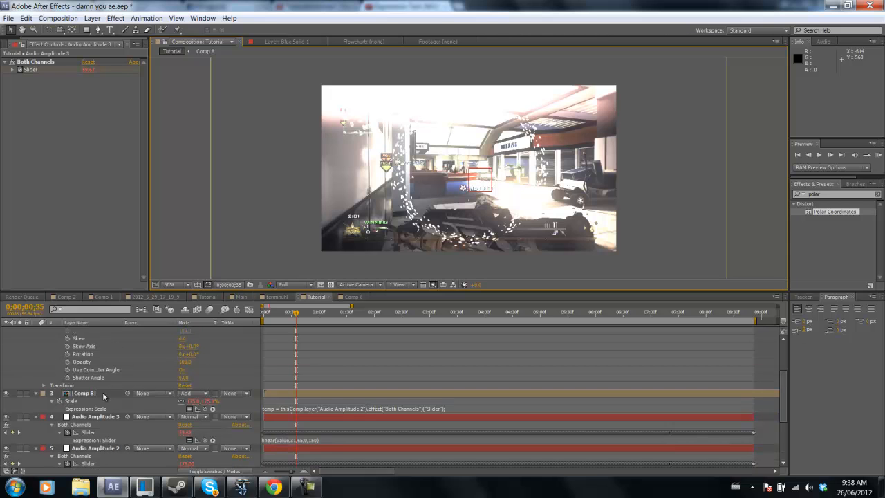
{"action": "left_click", "coordinate": [103, 394]}
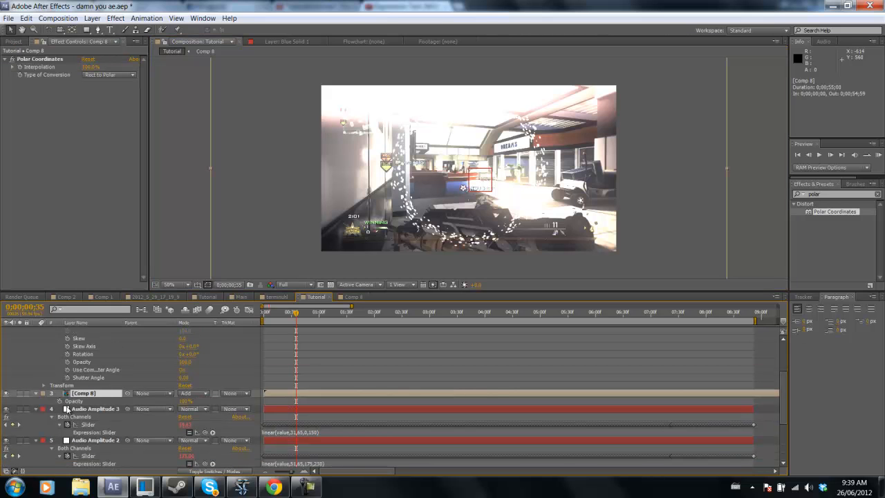
{"action": "left_click", "coordinate": [60, 402], "text": "alt"}
{"action": "left_click_drag", "start_coordinate": [205, 385], "coordinate": [144, 408]}
{"action": "left_click", "coordinate": [169, 251]}
Preview the composition to check the particle ring's audio-driven opacity against the song.
{"action": "left_click", "coordinate": [879, 156]}
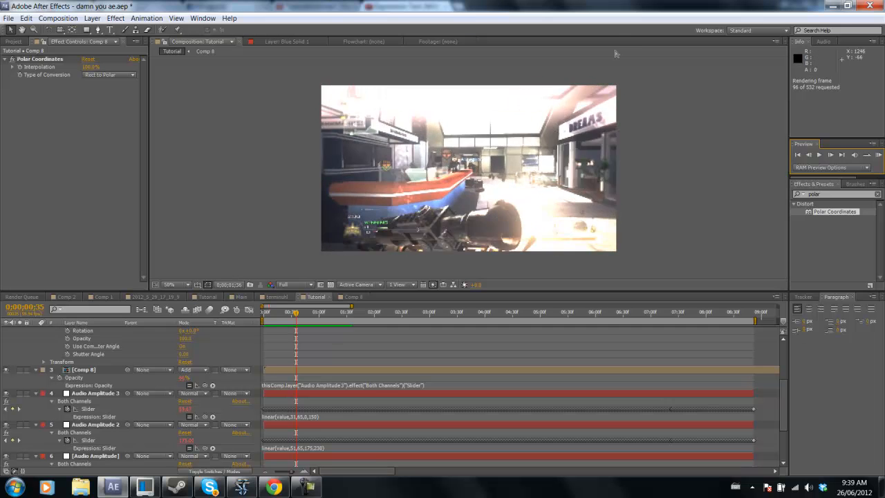
{"action": "left_click", "coordinate": [822, 157]}
{"action": "key", "text": "space"}
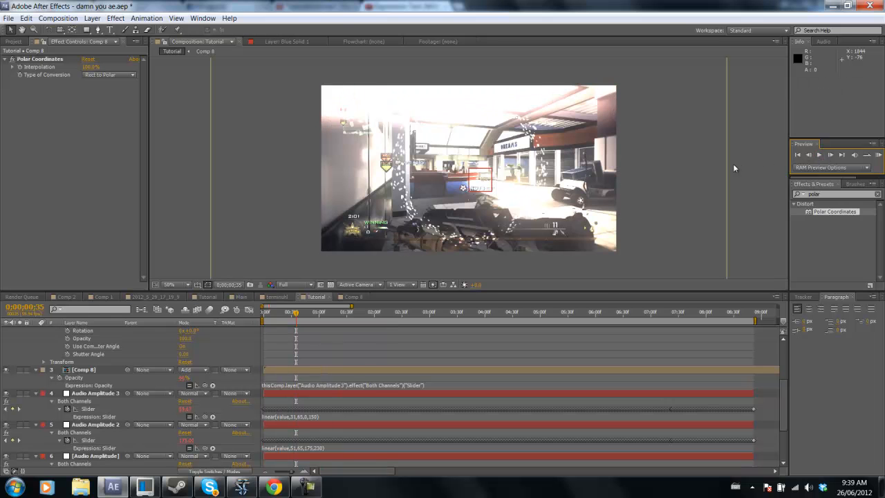
{"action": "left_click", "coordinate": [103, 296]}
{"action": "left_click_drag", "start_coordinate": [265, 233], "coordinate": [701, 51]}
{"action": "left_click", "coordinate": [525, 277]}
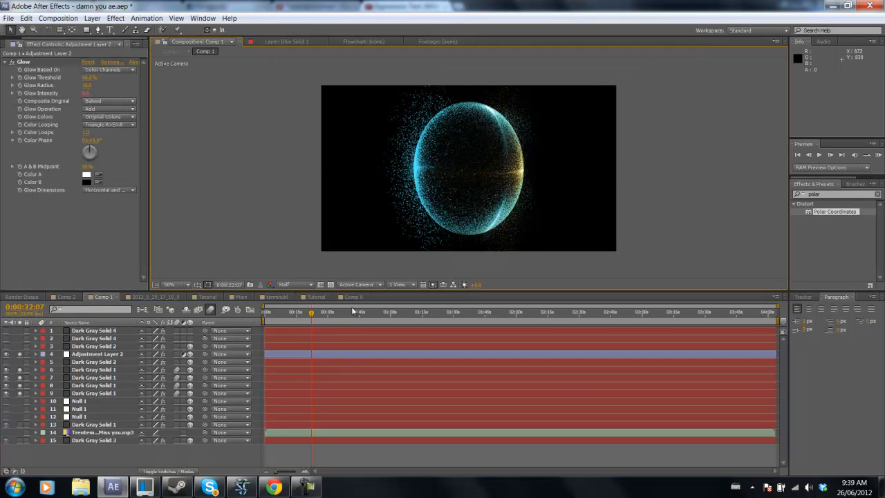
{"action": "left_click", "coordinate": [353, 298]}
{"action": "left_click", "coordinate": [305, 488]}
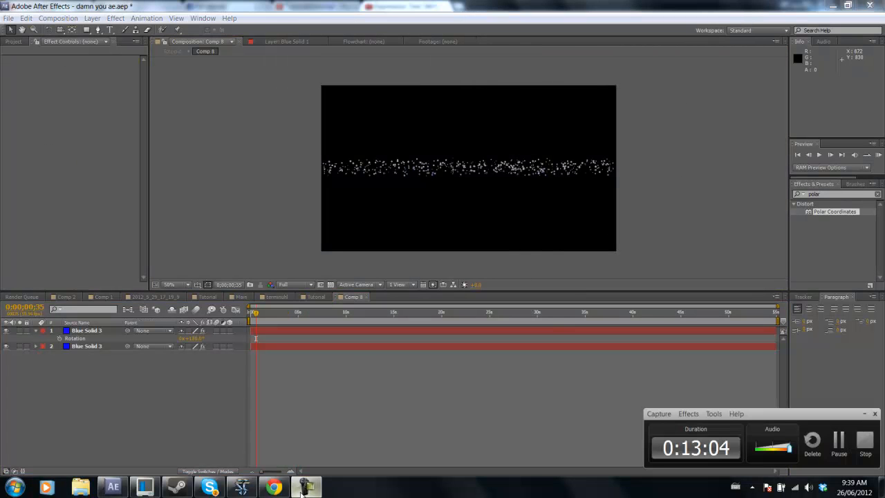
{"action": "left_click", "coordinate": [311, 298]}
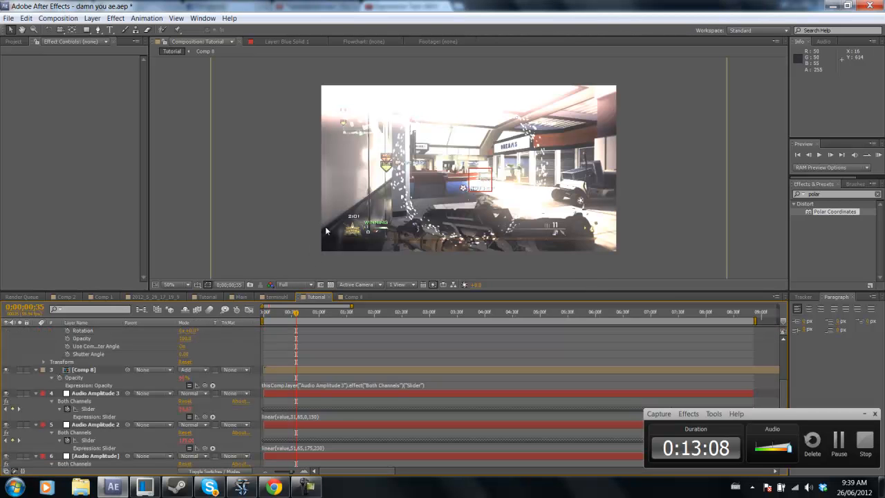
Duplicate the Audio Amplitude 3 layer and delete the copy.
{"action": "scroll", "coordinate": [144, 448], "scroll_direction": "down", "scroll_amount": 3}
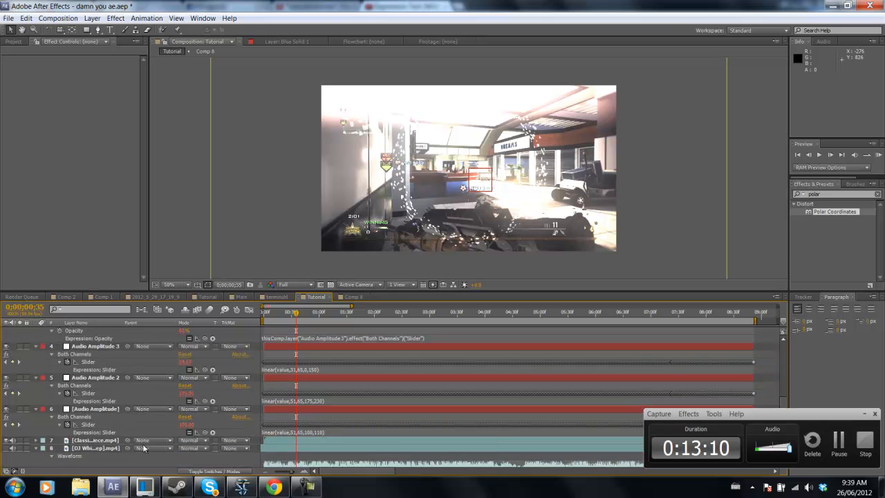
{"action": "scroll", "coordinate": [101, 378], "scroll_direction": "up", "scroll_amount": 1}
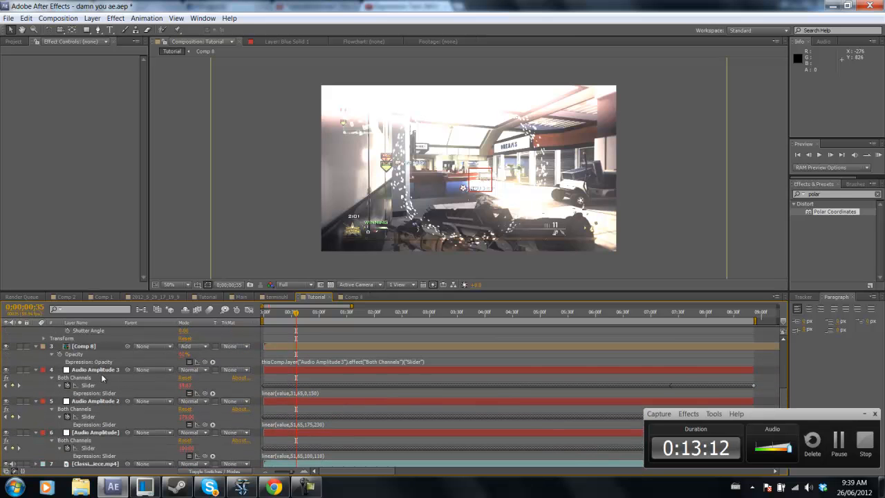
{"action": "left_click", "coordinate": [103, 370]}
{"action": "key", "text": "ctrl+d"}
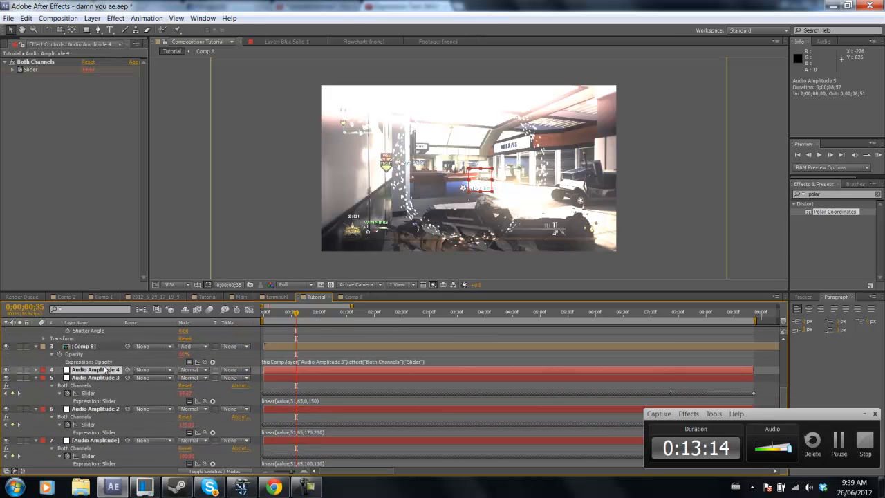
{"action": "scroll", "coordinate": [105, 370], "scroll_direction": "down", "scroll_amount": 3}
{"action": "key", "text": "Delete"}
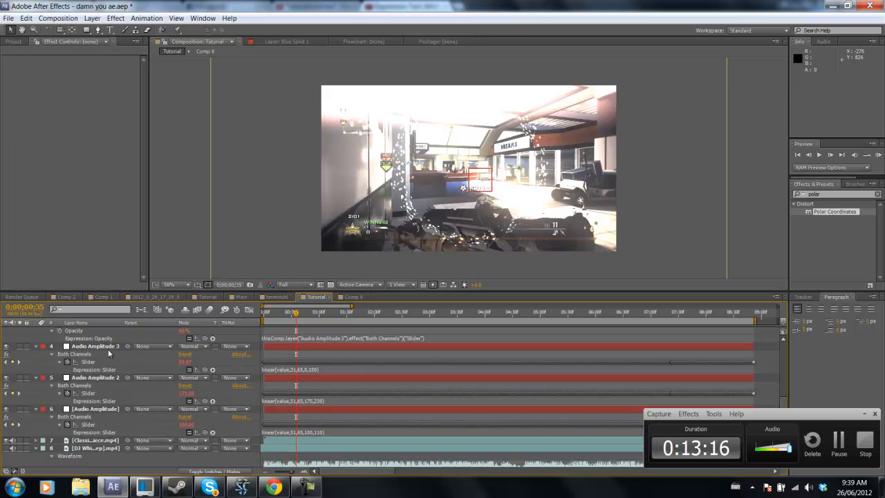
Try converting the song layer's audio to keyframes, and undo the conversion.
{"action": "scroll", "coordinate": [108, 350], "scroll_direction": "down", "scroll_amount": 2}
{"action": "left_click", "coordinate": [97, 424]}
{"action": "right_click", "coordinate": [98, 425]}
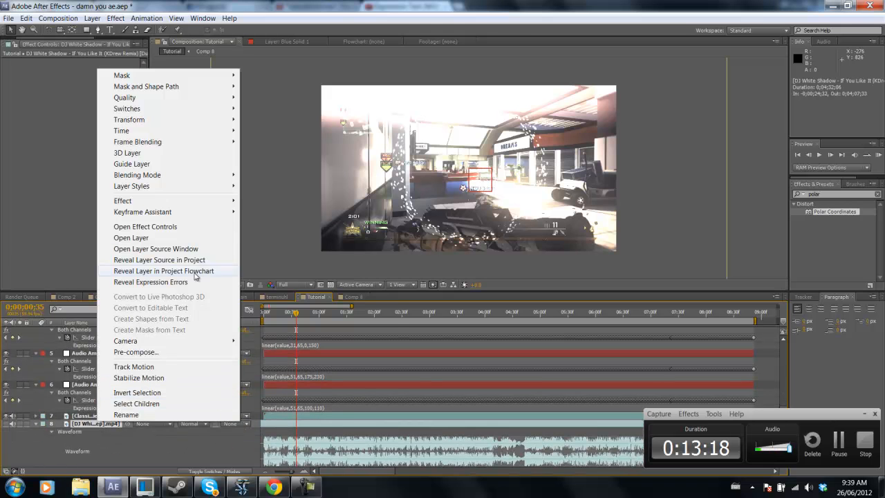
{"action": "mouse_move", "coordinate": [219, 211]}
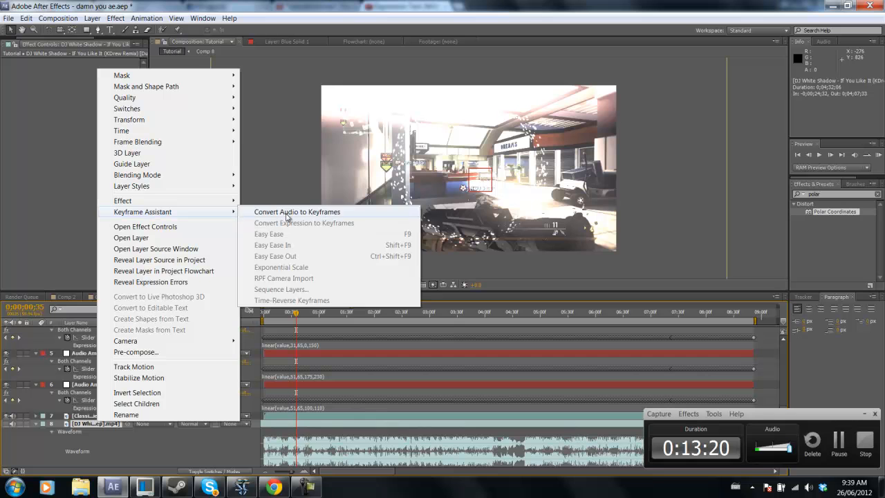
{"action": "left_click", "coordinate": [283, 212]}
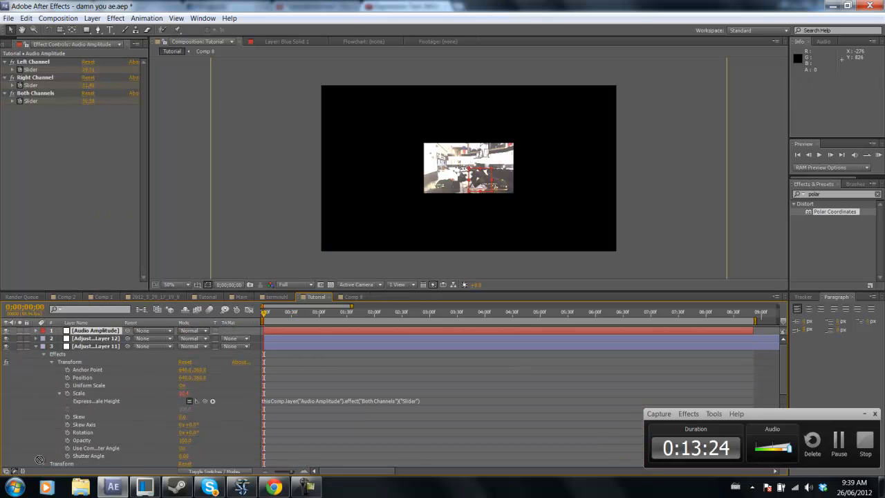
{"action": "scroll", "coordinate": [100, 408], "scroll_direction": "down", "scroll_amount": 5}
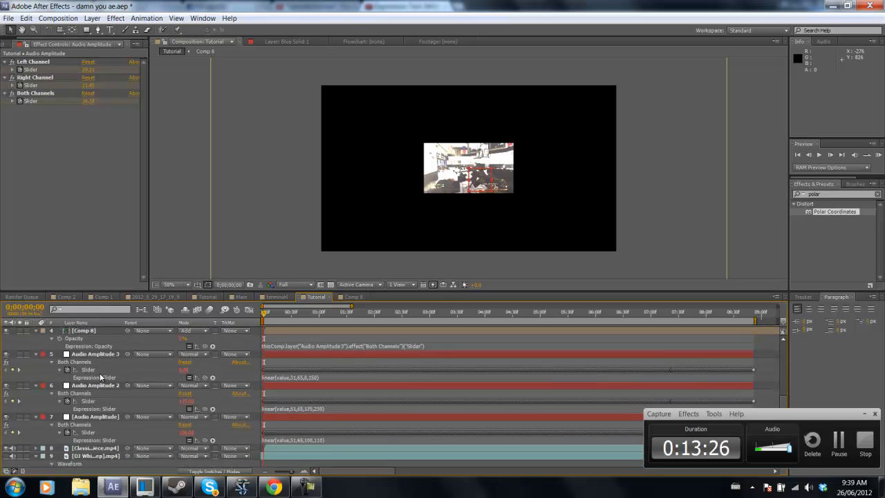
{"action": "scroll", "coordinate": [100, 408], "scroll_direction": "up", "scroll_amount": 1}
{"action": "key", "text": "ctrl+z"}
{"action": "key", "text": "ctrl+z"}
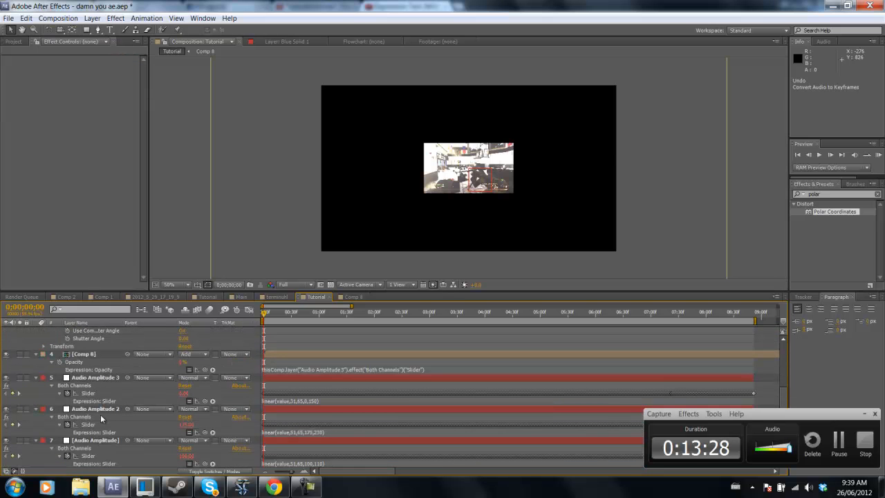
Duplicate the Audio Amplitude layer and relink Adjustment Layer 11's Scale Height expression to the original layer's Both Channels Slider.
{"action": "scroll", "coordinate": [88, 408], "scroll_direction": "down", "scroll_amount": 1}
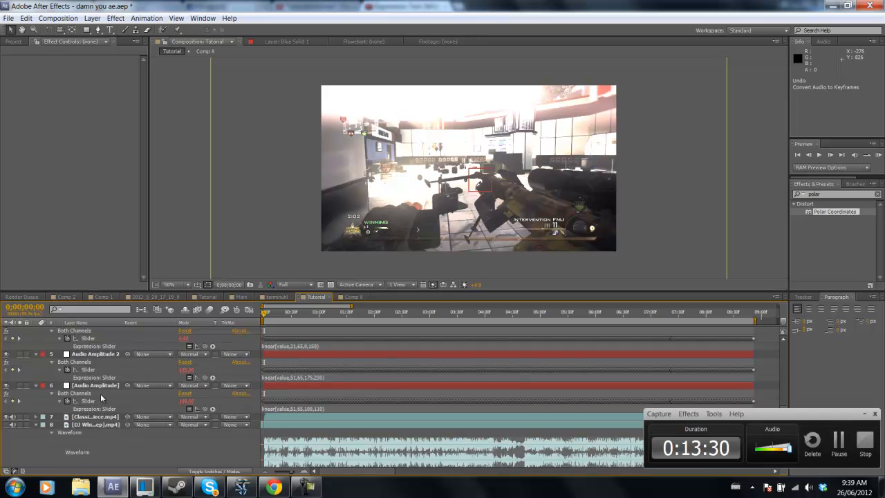
{"action": "left_click", "coordinate": [108, 387]}
{"action": "key", "text": "ctrl+d"}
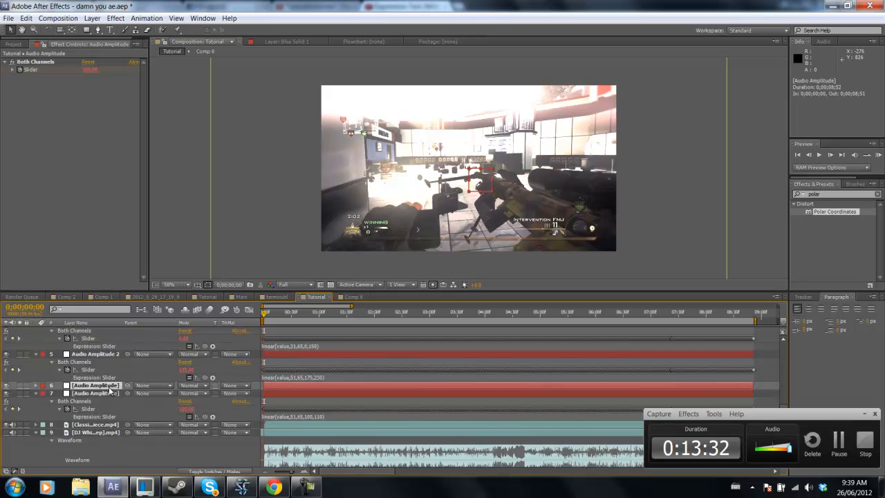
{"action": "key", "text": "e"}
{"action": "key", "text": "e"}
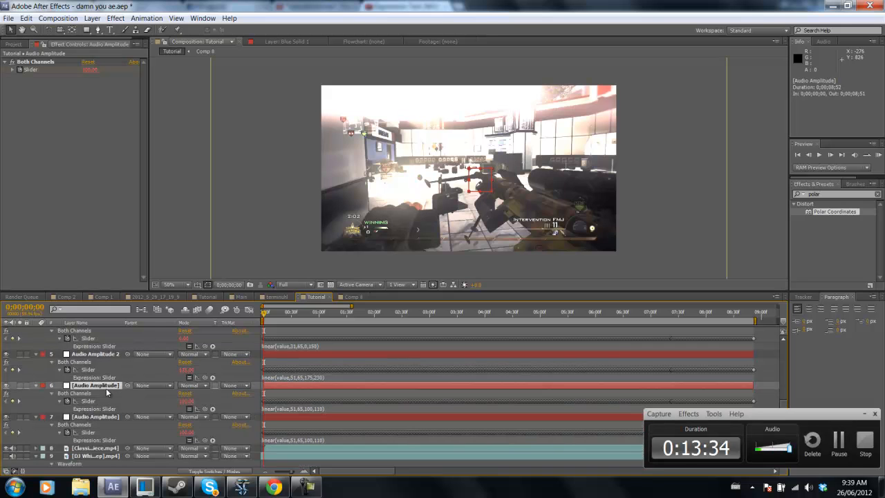
{"action": "scroll", "coordinate": [104, 386], "scroll_direction": "up", "scroll_amount": 6}
{"action": "left_click_drag", "start_coordinate": [206, 369], "coordinate": [99, 451]}
Change the Slider expression of the duplicated Audio Amplitude layer to linear(value,31,32,0,180).
{"action": "scroll", "coordinate": [305, 453], "scroll_direction": "down", "scroll_amount": 1}
{"action": "scroll", "coordinate": [305, 453], "scroll_direction": "down", "scroll_amount": 3}
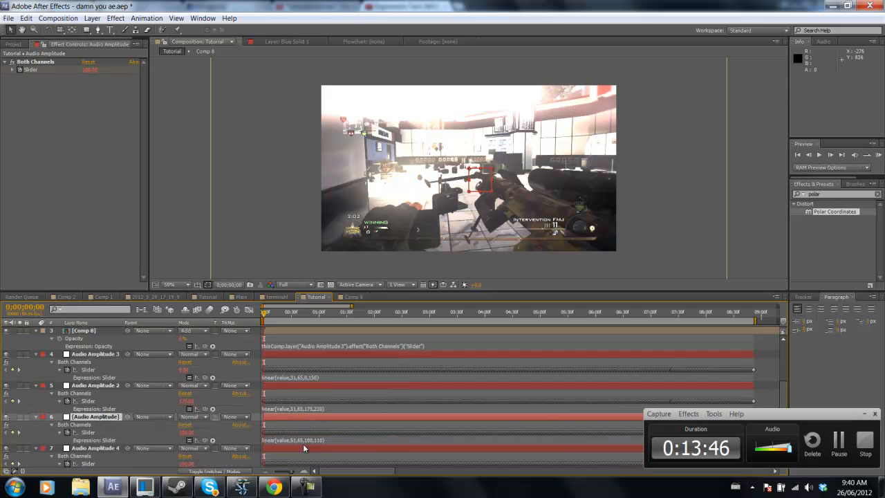
{"action": "left_click", "coordinate": [297, 416]}
{"action": "left_click", "coordinate": [297, 416]}
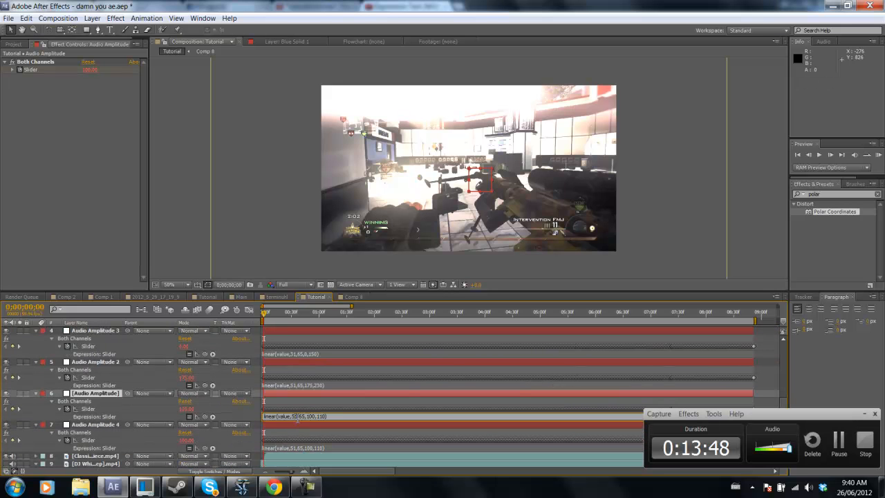
{"action": "key", "text": "BackSpace"}
{"action": "type", "text": "3"}
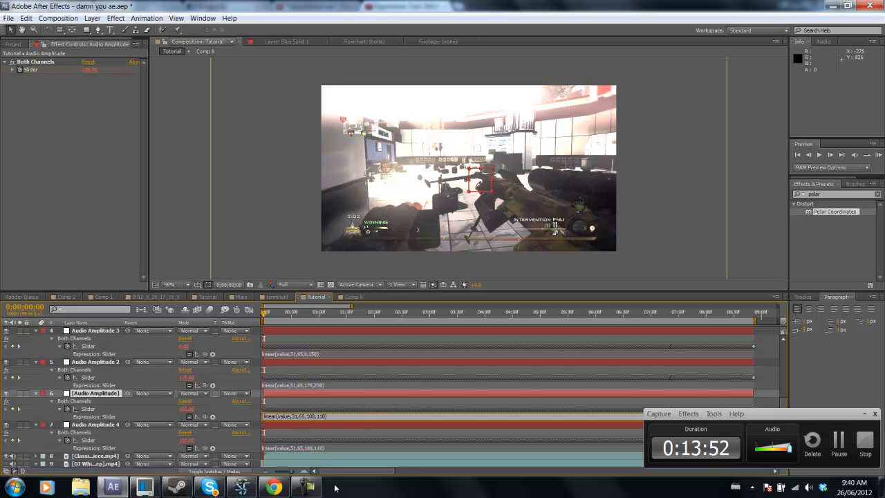
{"action": "key", "text": "BackSpace"}
{"action": "key", "text": "BackSpace"}
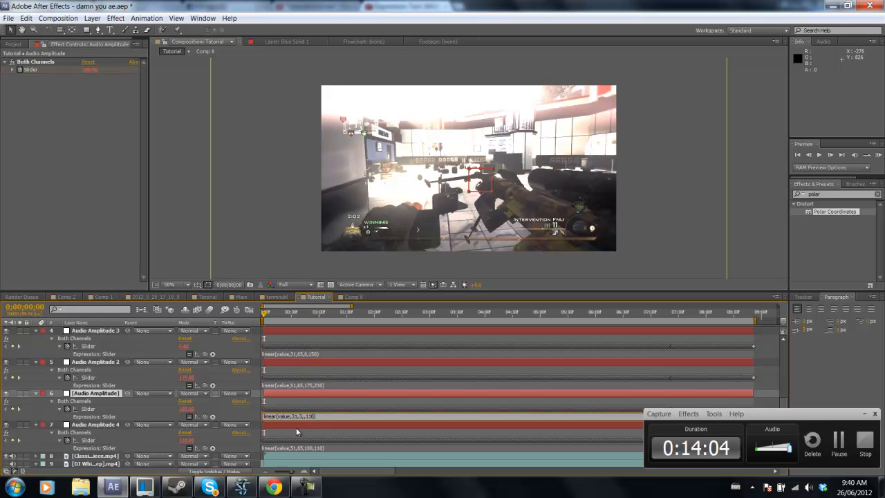
{"action": "type", "text": "2,0,"}
{"action": "type", "text": "183"}
{"action": "left_click", "coordinate": [173, 199]}
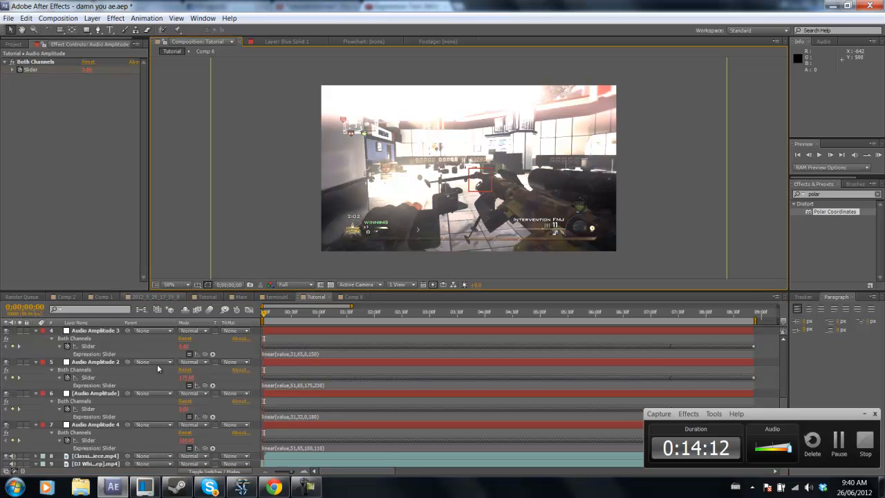
Collapse the song layer's waveform and show its Opacity property.
{"action": "scroll", "coordinate": [157, 364], "scroll_direction": "down", "scroll_amount": 2}
{"action": "scroll", "coordinate": [114, 415], "scroll_direction": "down", "scroll_amount": 1}
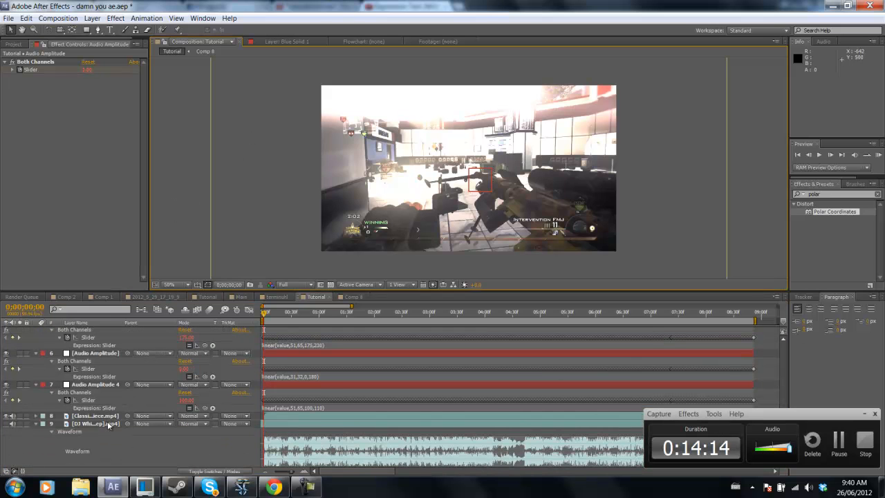
{"action": "left_click", "coordinate": [109, 423]}
{"action": "key", "text": "l"}
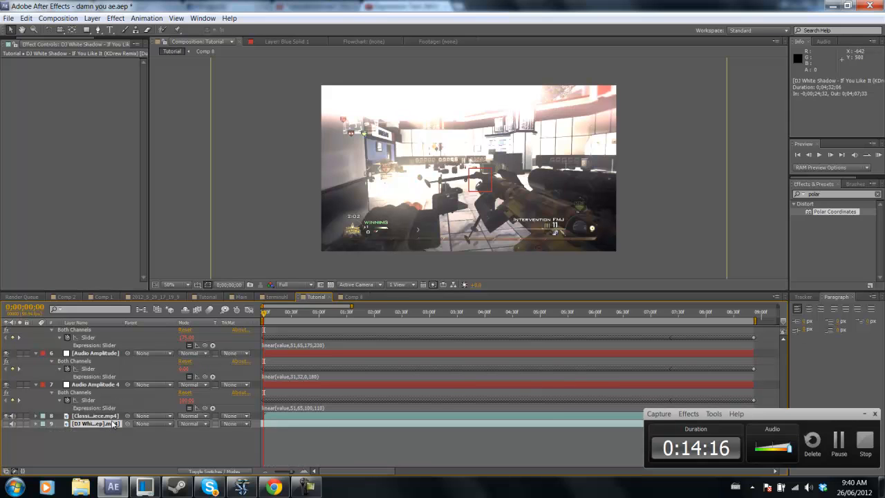
{"action": "key", "text": "t"}
{"action": "scroll", "coordinate": [116, 416], "scroll_direction": "up", "scroll_amount": 1}
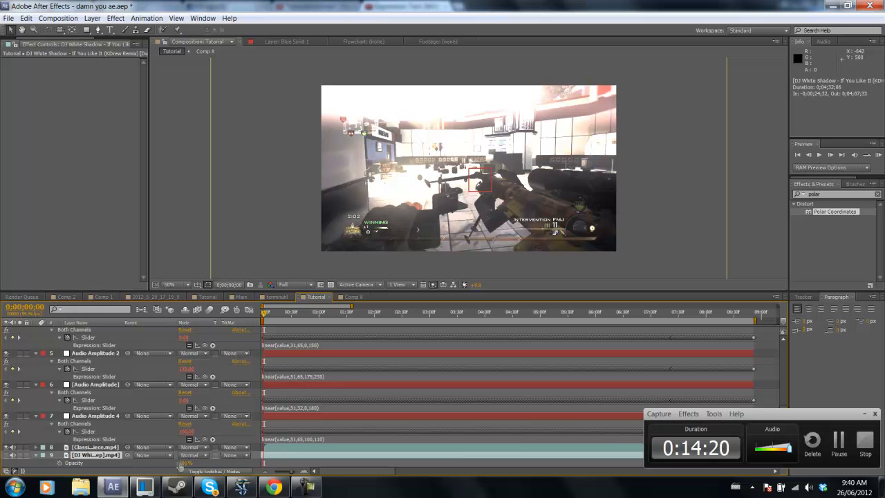
Make the Classic - 3 Piece.mp4 gameplay layer 3D and reveal its rotation properties.
{"action": "left_click", "coordinate": [121, 448]}
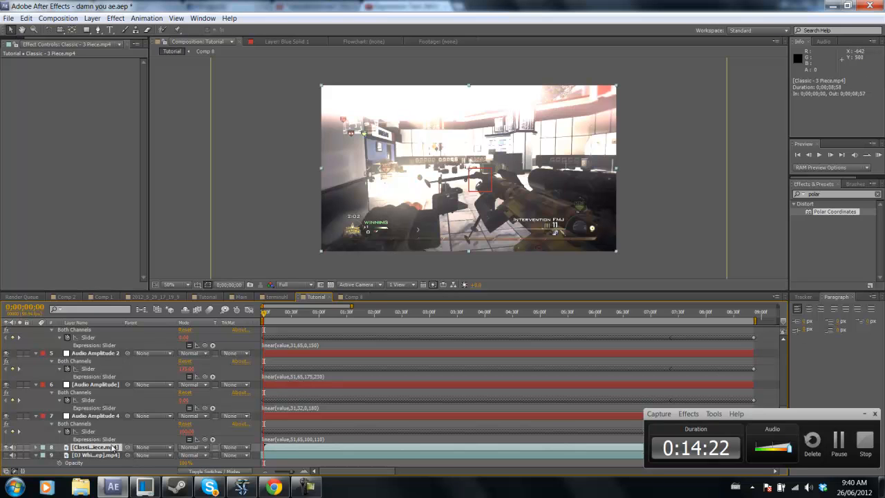
{"action": "left_click", "coordinate": [187, 472]}
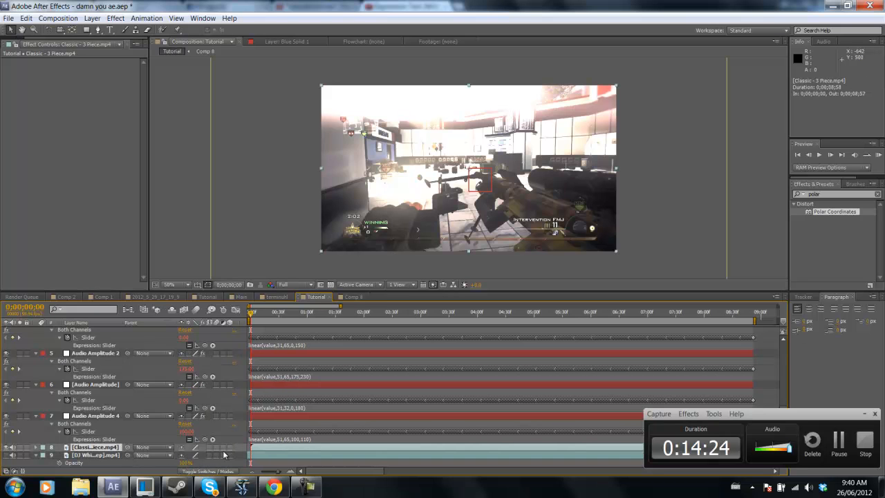
{"action": "left_click", "coordinate": [230, 448]}
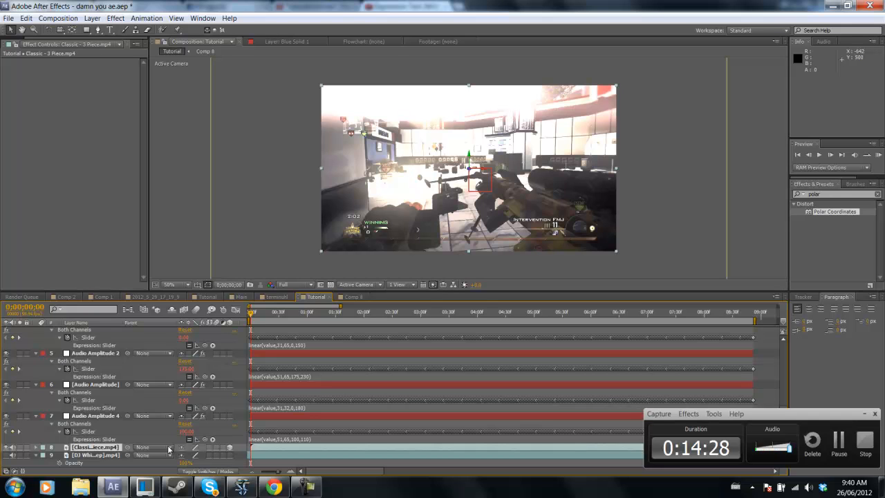
{"action": "key", "text": "r"}
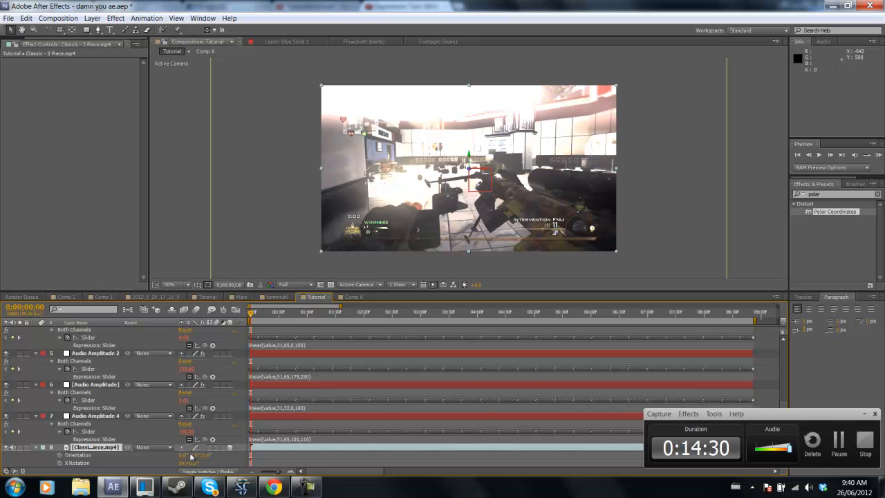
Try out the gameplay layer's Orientation and Y Rotation, and reset the Y Rotation to 0.
{"action": "left_click_drag", "start_coordinate": [192, 455], "coordinate": [200, 456]}
{"action": "left_click", "coordinate": [197, 455]}
{"action": "left_click", "coordinate": [170, 247]}
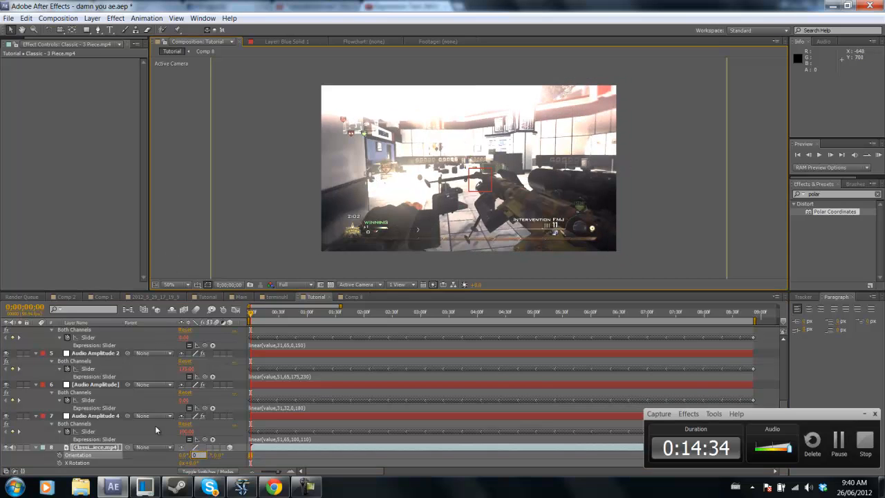
{"action": "scroll", "coordinate": [171, 448], "scroll_direction": "down", "scroll_amount": 1}
{"action": "left_click_drag", "start_coordinate": [190, 441], "coordinate": [198, 440]}
{"action": "left_click", "coordinate": [199, 439]}
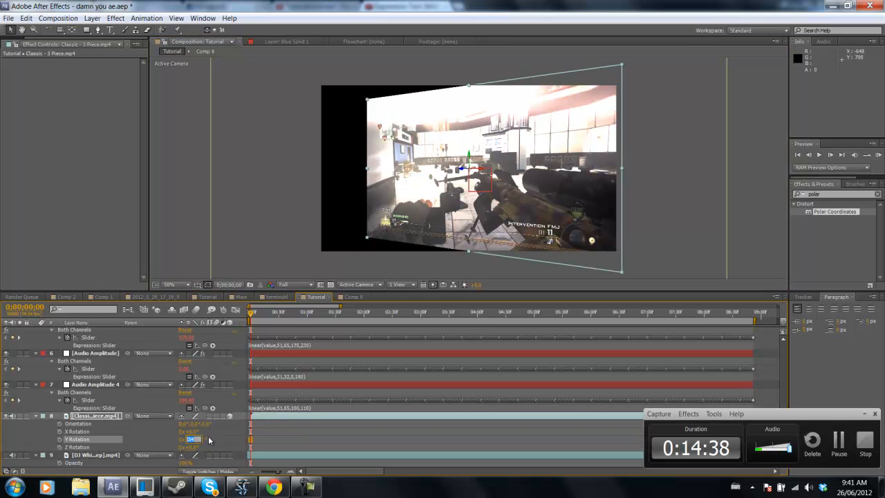
{"action": "type", "text": "0"}
{"action": "left_click", "coordinate": [148, 446]}
Add an expression to the gameplay layer's Y Rotation and link it to the Both Channels Slider of Audio Amplitude.
{"action": "left_click", "coordinate": [59, 440], "text": "alt"}
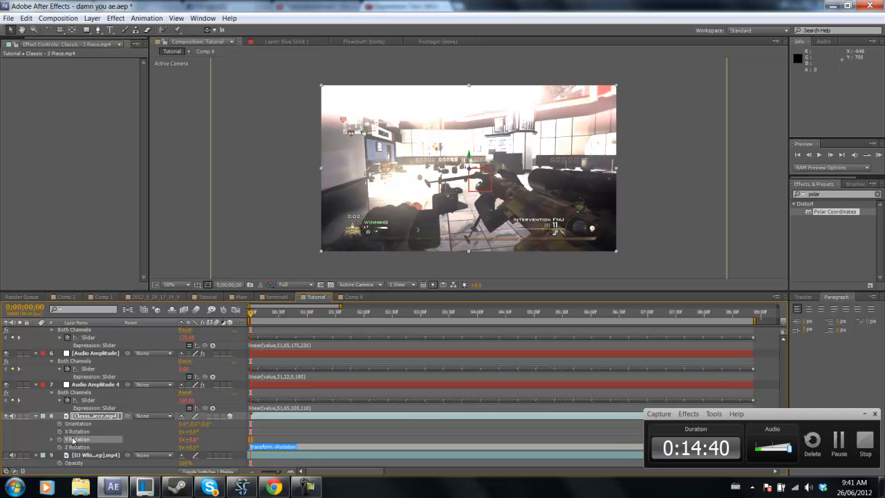
{"action": "left_click_drag", "start_coordinate": [205, 447], "coordinate": [107, 377]}
{"action": "left_click", "coordinate": [289, 202]}
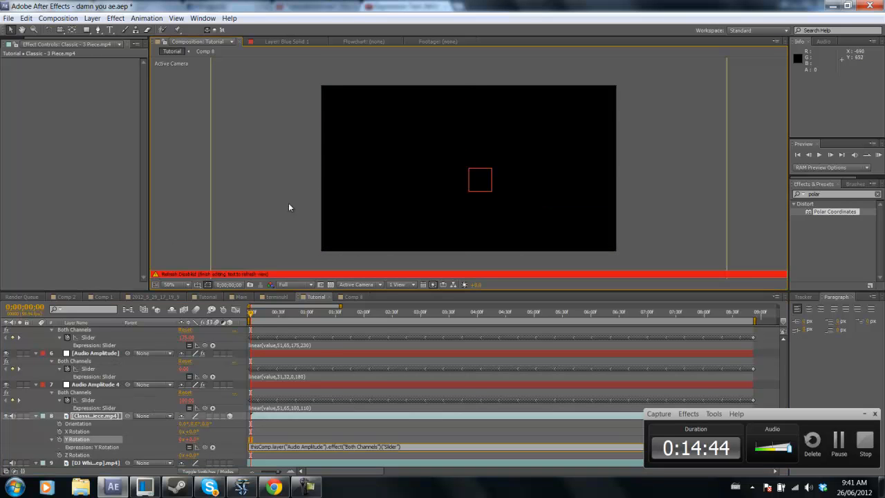
Preview the composition to check the gameplay layer's audio-driven Y Rotation.
{"action": "left_click", "coordinate": [876, 155]}
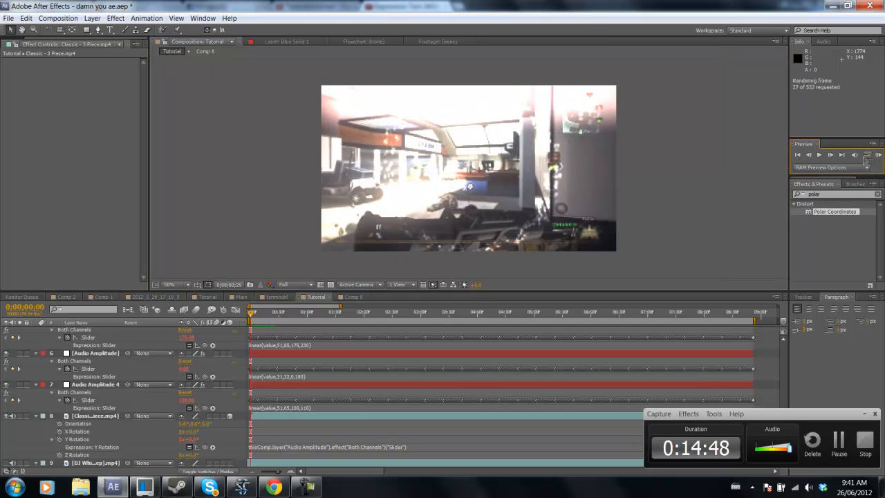
{"action": "left_click", "coordinate": [820, 157]}
{"action": "left_click", "coordinate": [839, 451]}
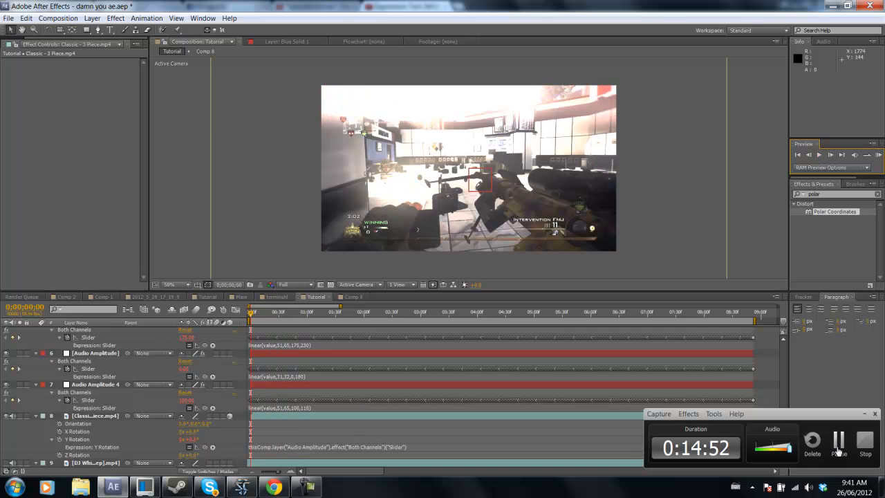